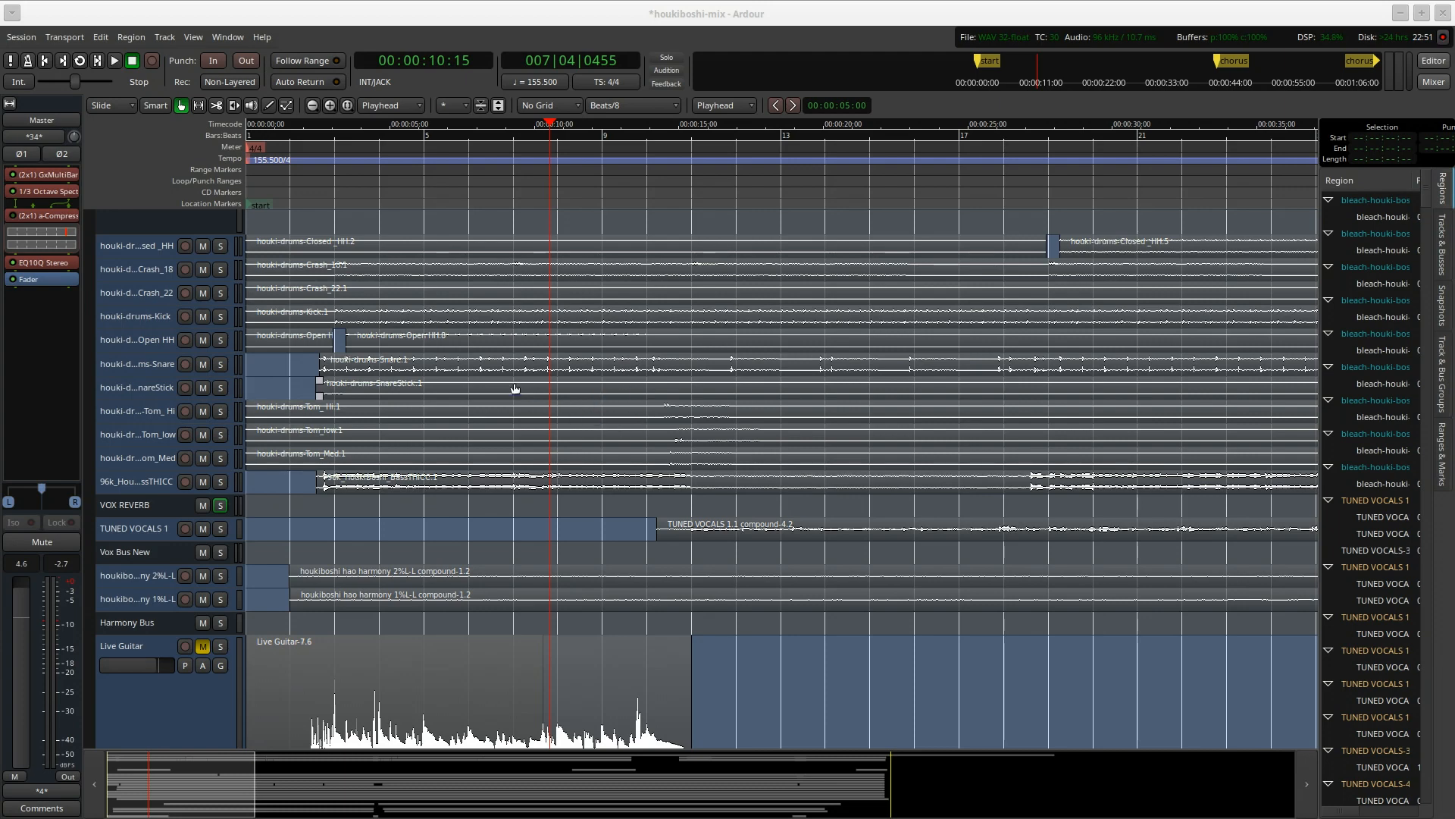
Shrink the rhythm guitar total and Lead Guitar New rows to the minimum track height.
{"action": "scroll", "coordinate": [285, 313], "scroll_direction": "up", "scroll_amount": 8}
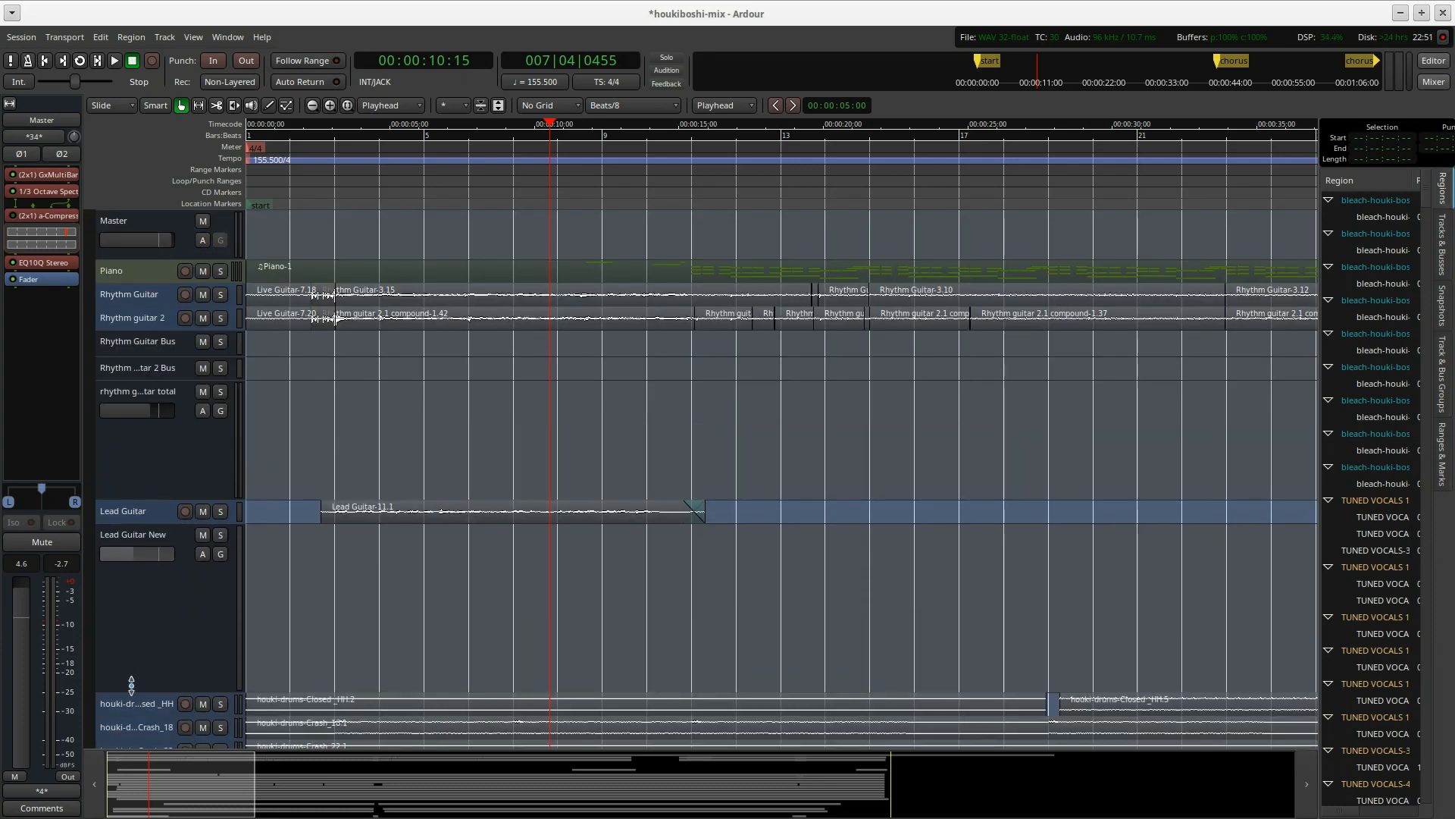
{"action": "left_click_drag", "start_coordinate": [131, 682], "coordinate": [129, 355]}
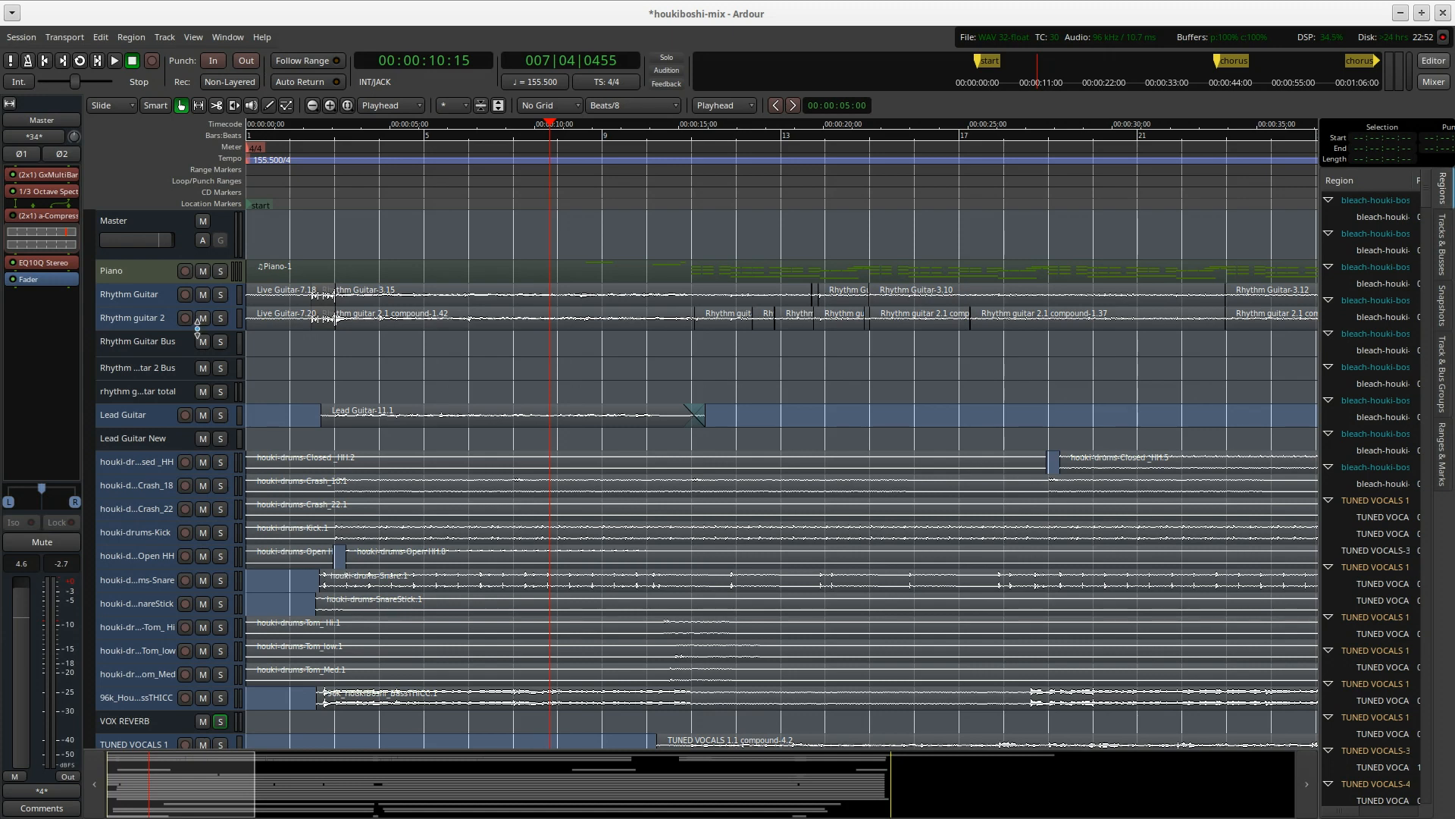
Solo the drum tracks and play them back from 00:00:03:15, stopping at about 00:00:10:25.
{"action": "scroll", "coordinate": [266, 329], "scroll_direction": "down", "scroll_amount": 3}
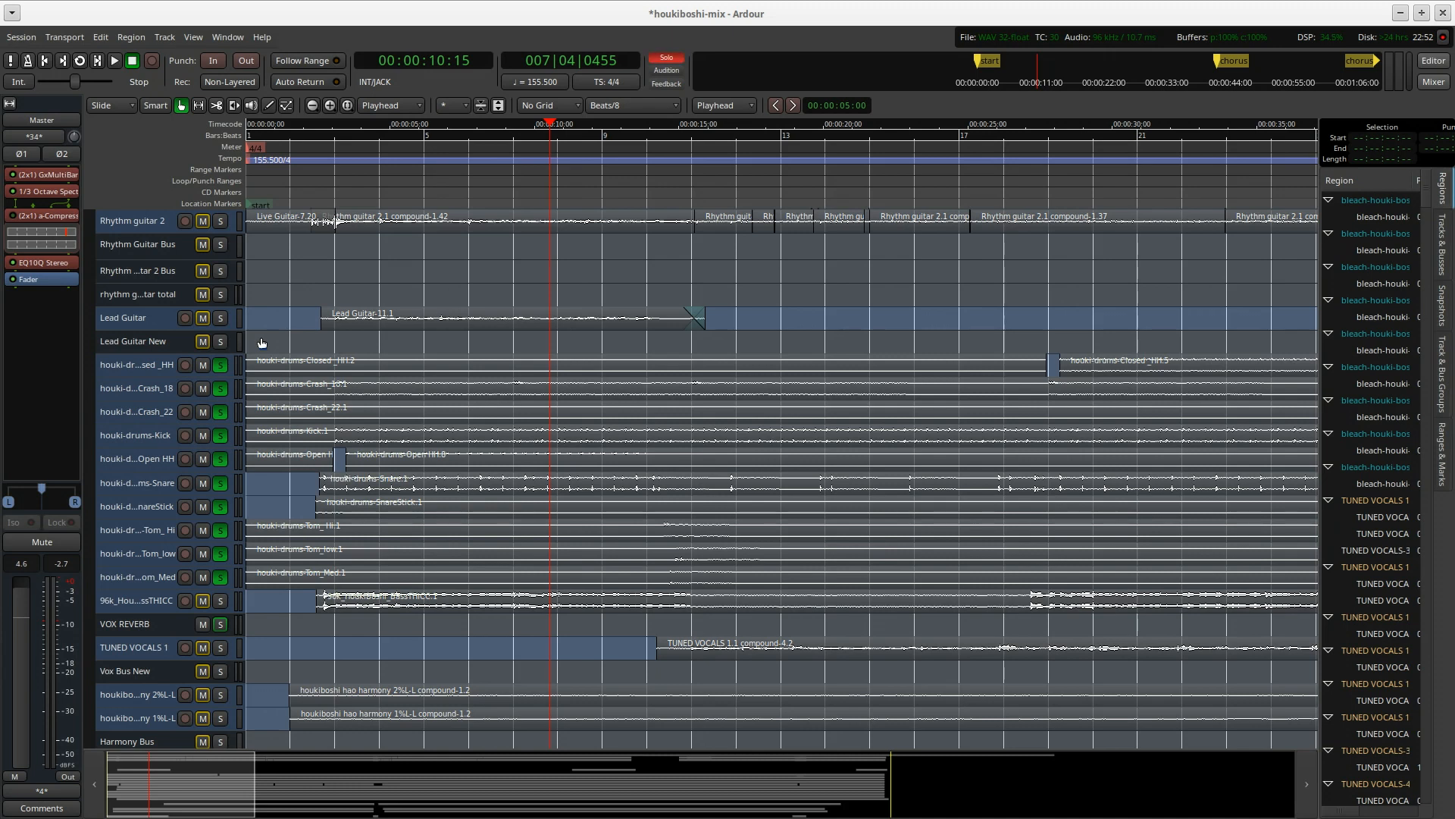
{"action": "left_click", "coordinate": [347, 183]}
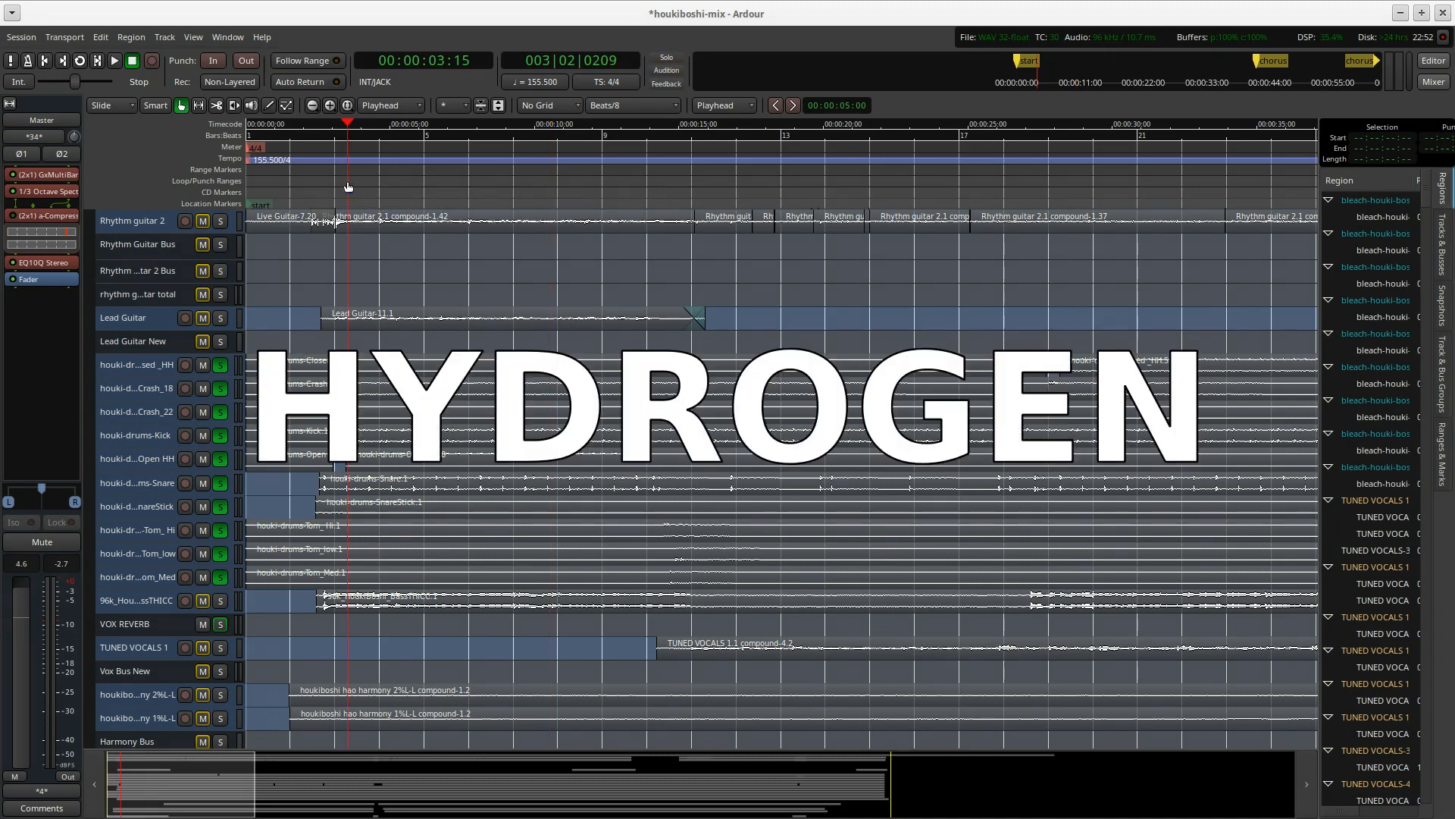
{"action": "key", "text": "space"}
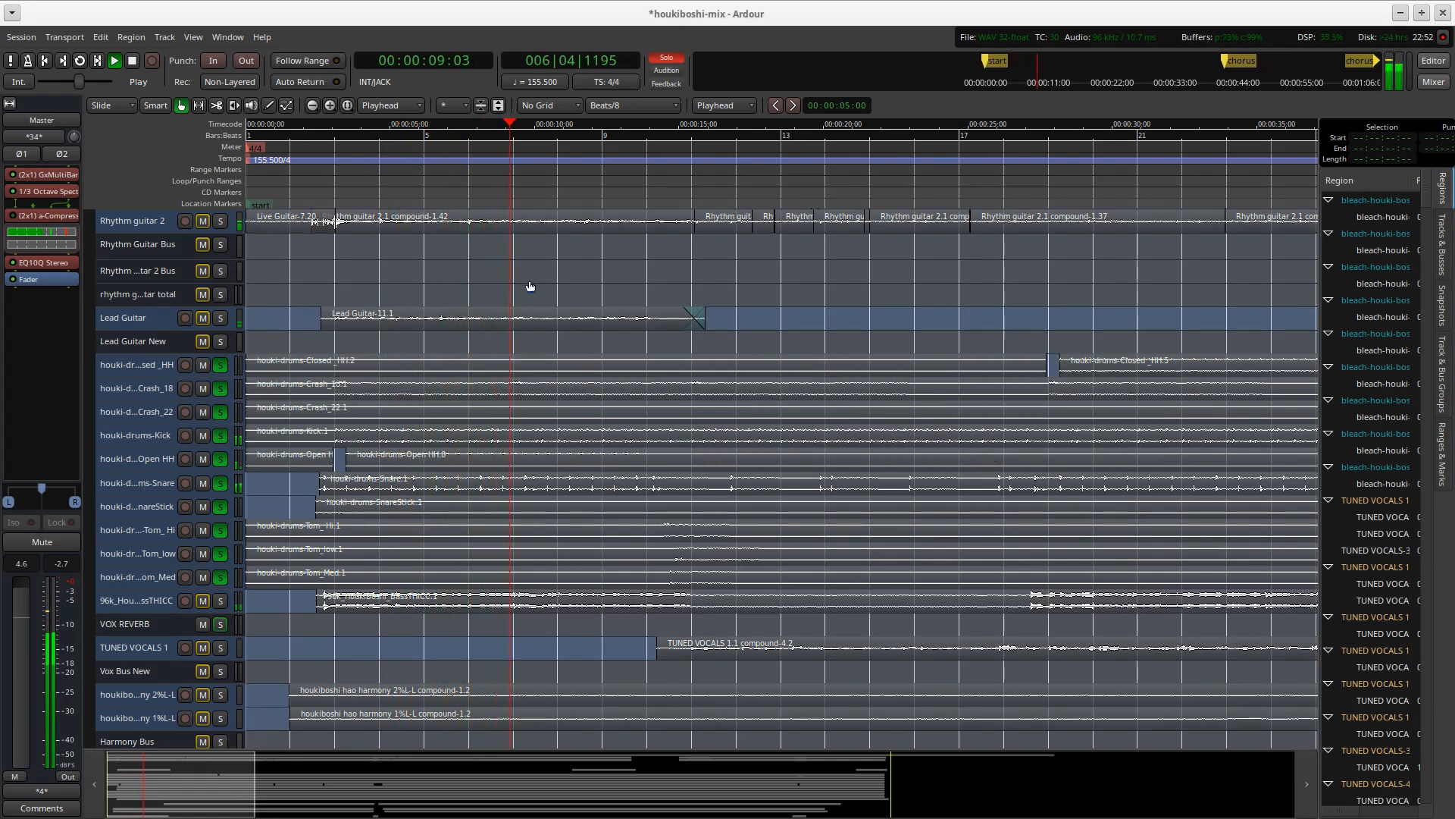
{"action": "key", "text": "space"}
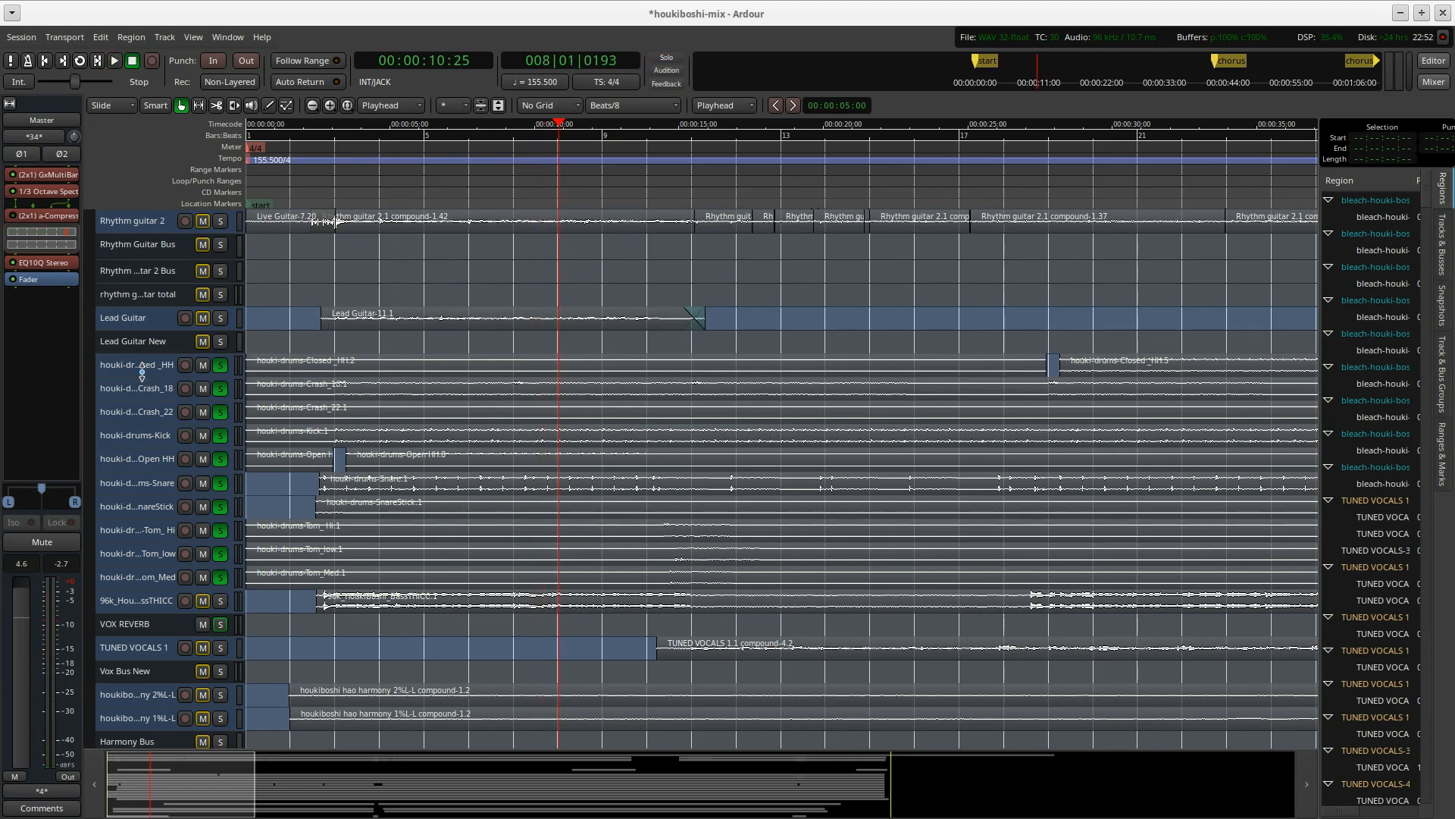
Inspect the upper drum tracks' waveforms at enlarged height and the plugins on the Crash_22, Kick and Snare tracks, restoring the compact heights.
{"action": "left_click_drag", "start_coordinate": [144, 377], "coordinate": [136, 620]}
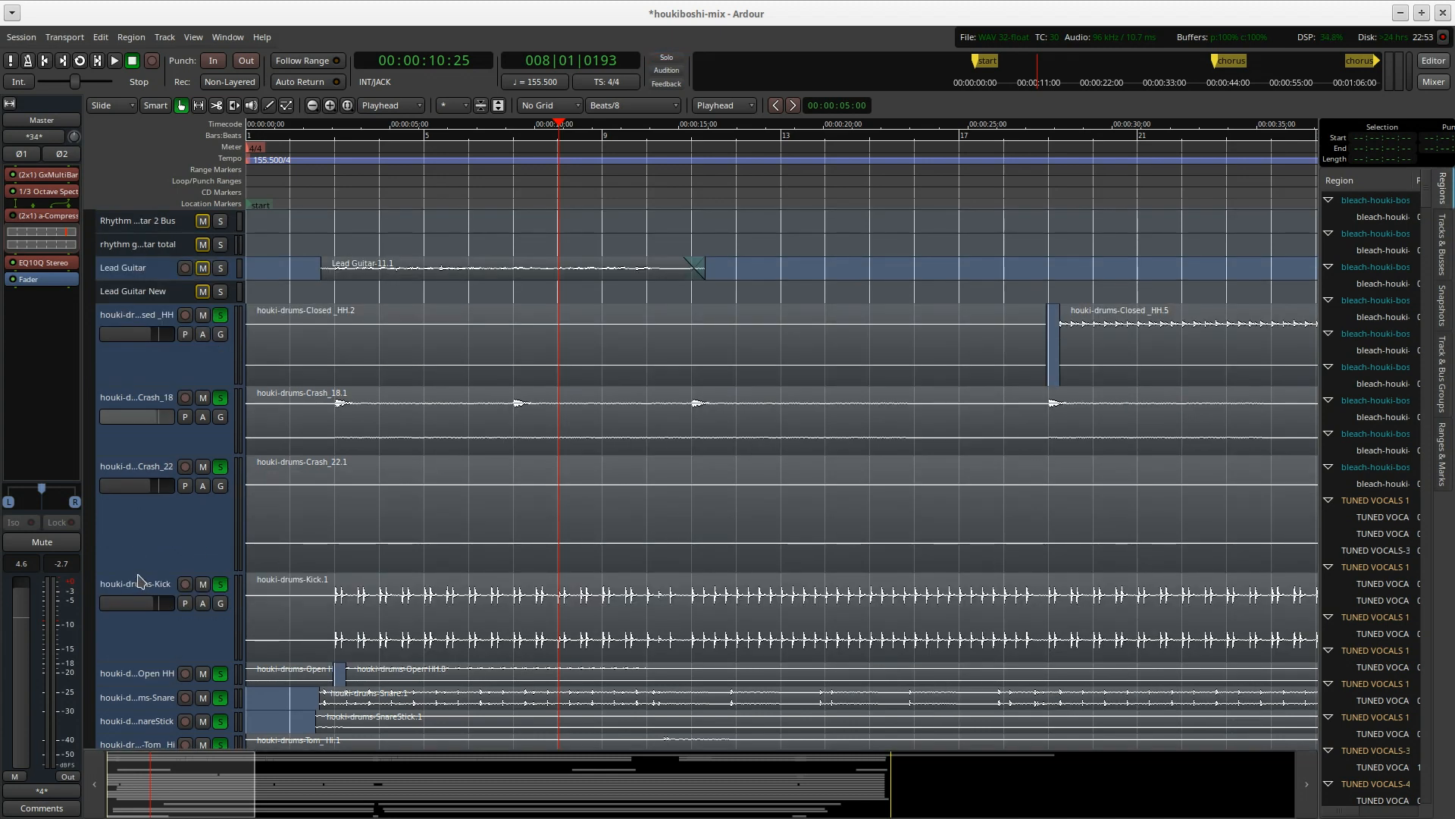
{"action": "left_click_drag", "start_coordinate": [141, 570], "coordinate": [143, 408]}
{"action": "left_click", "coordinate": [144, 458]}
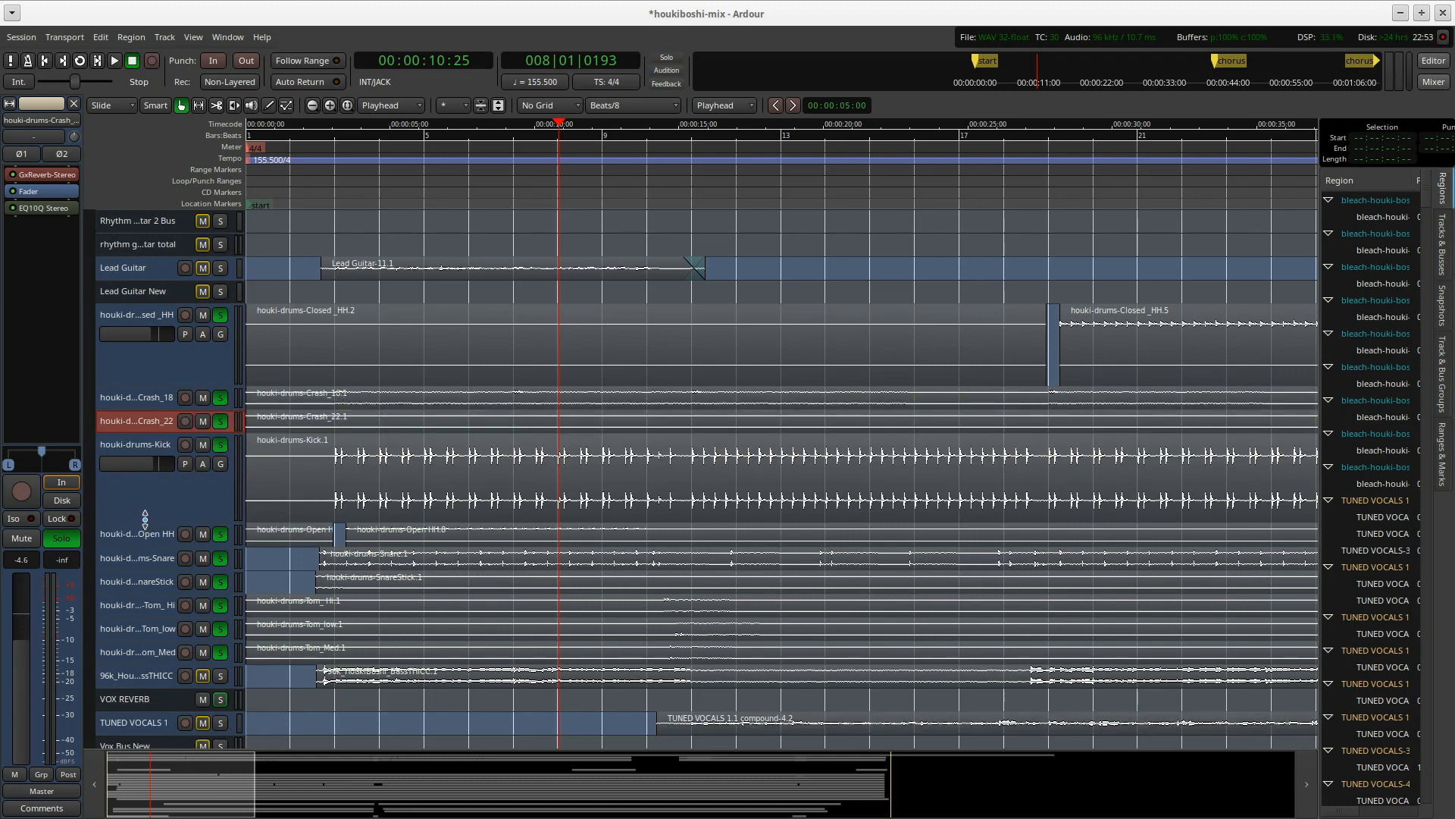
{"action": "left_click_drag", "start_coordinate": [145, 518], "coordinate": [145, 455]}
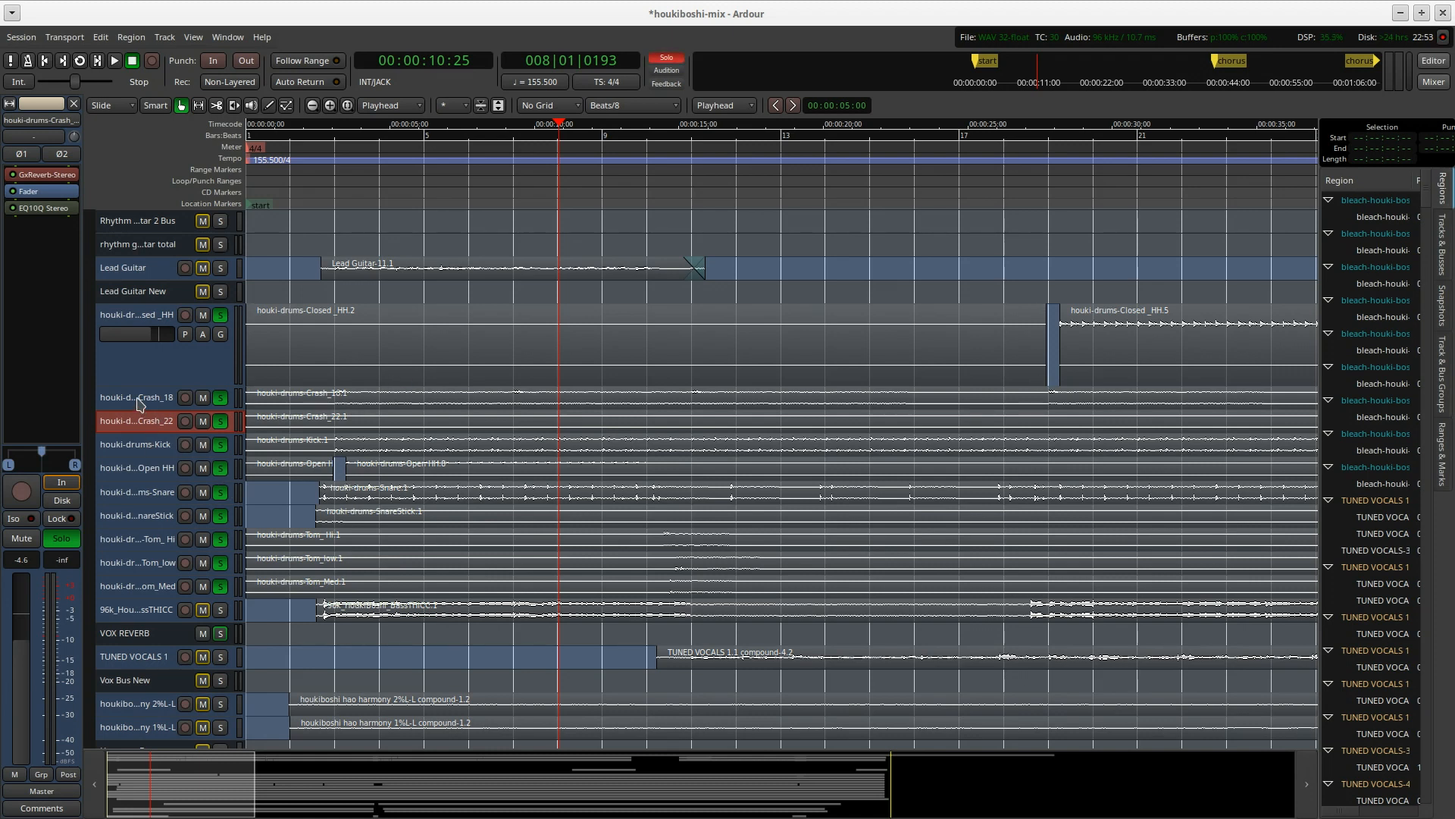
{"action": "left_click", "coordinate": [134, 447]}
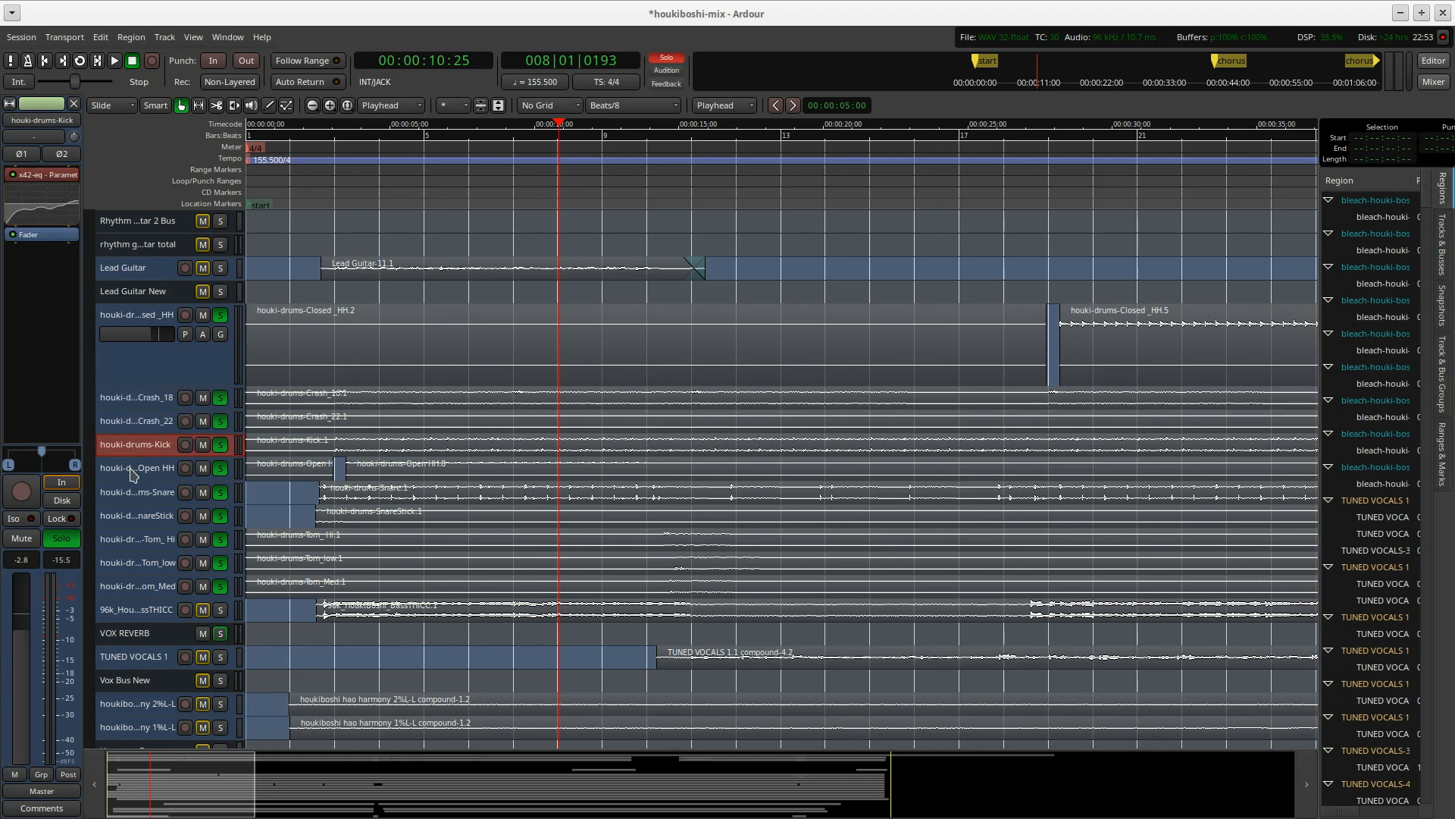
{"action": "left_click", "coordinate": [132, 493]}
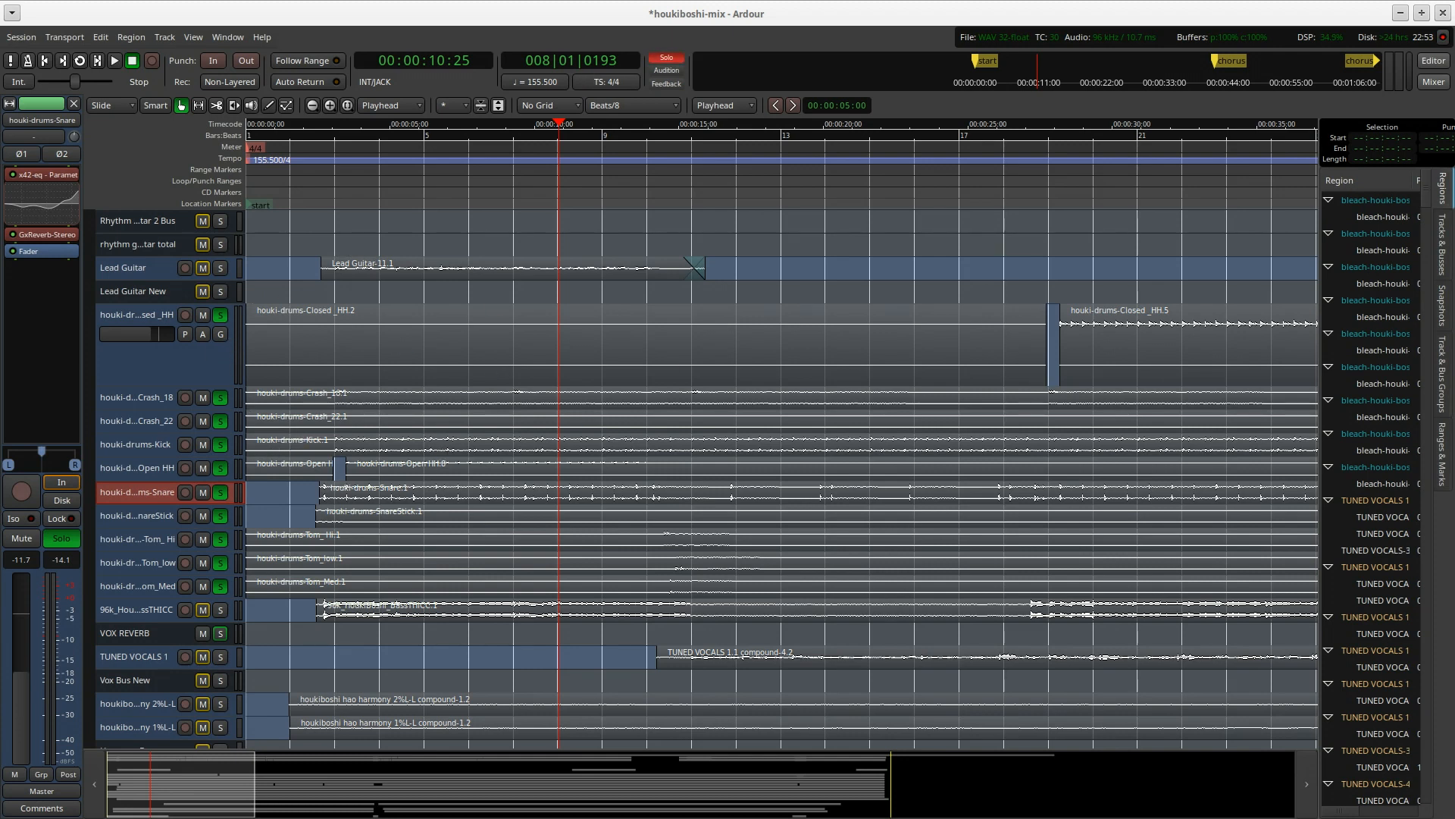
{"action": "left_click_drag", "start_coordinate": [166, 385], "coordinate": [165, 326]}
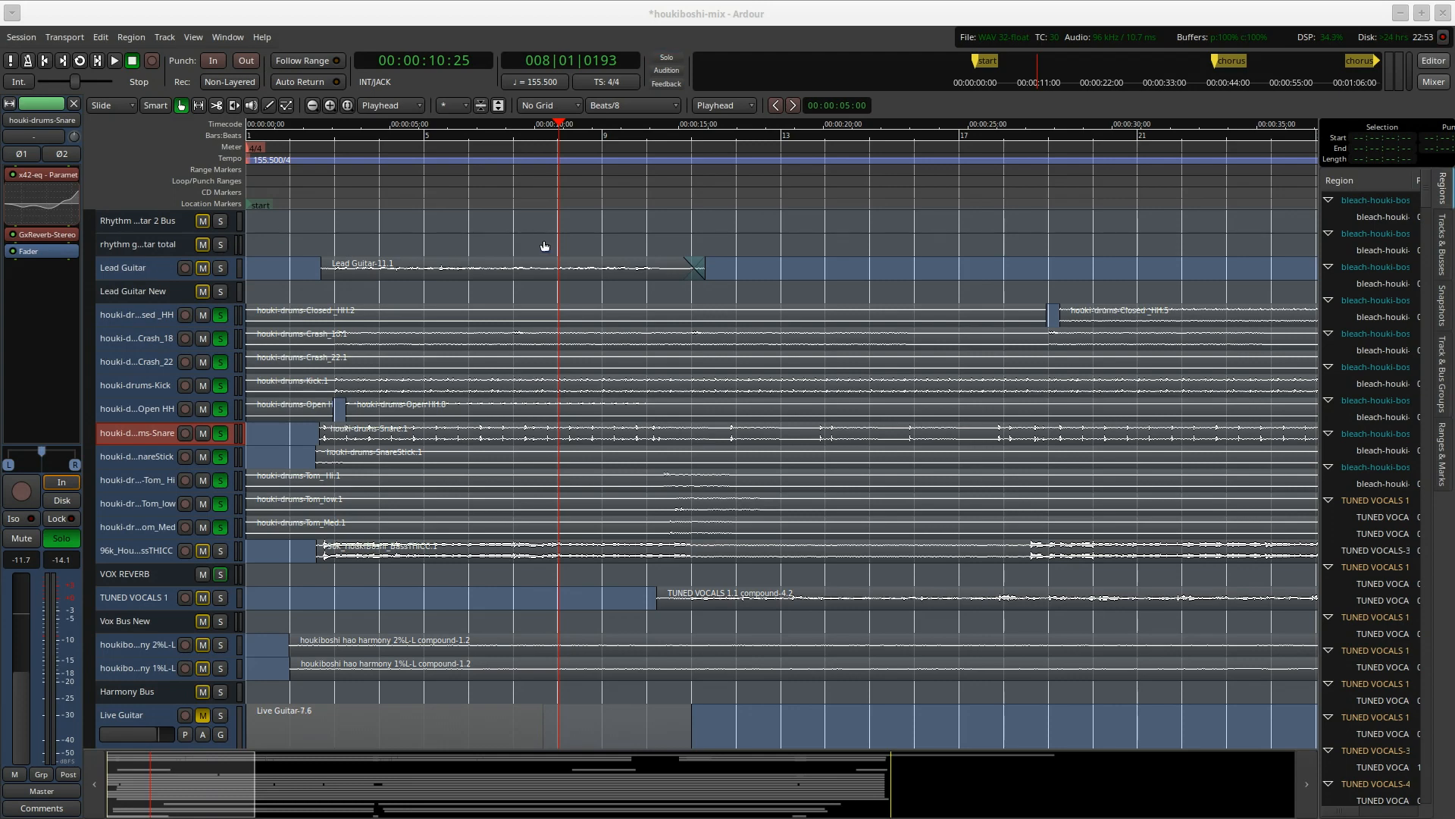
Turn off solo on all the drum tracks.
{"action": "scroll", "coordinate": [156, 453], "scroll_direction": "up", "scroll_amount": 3}
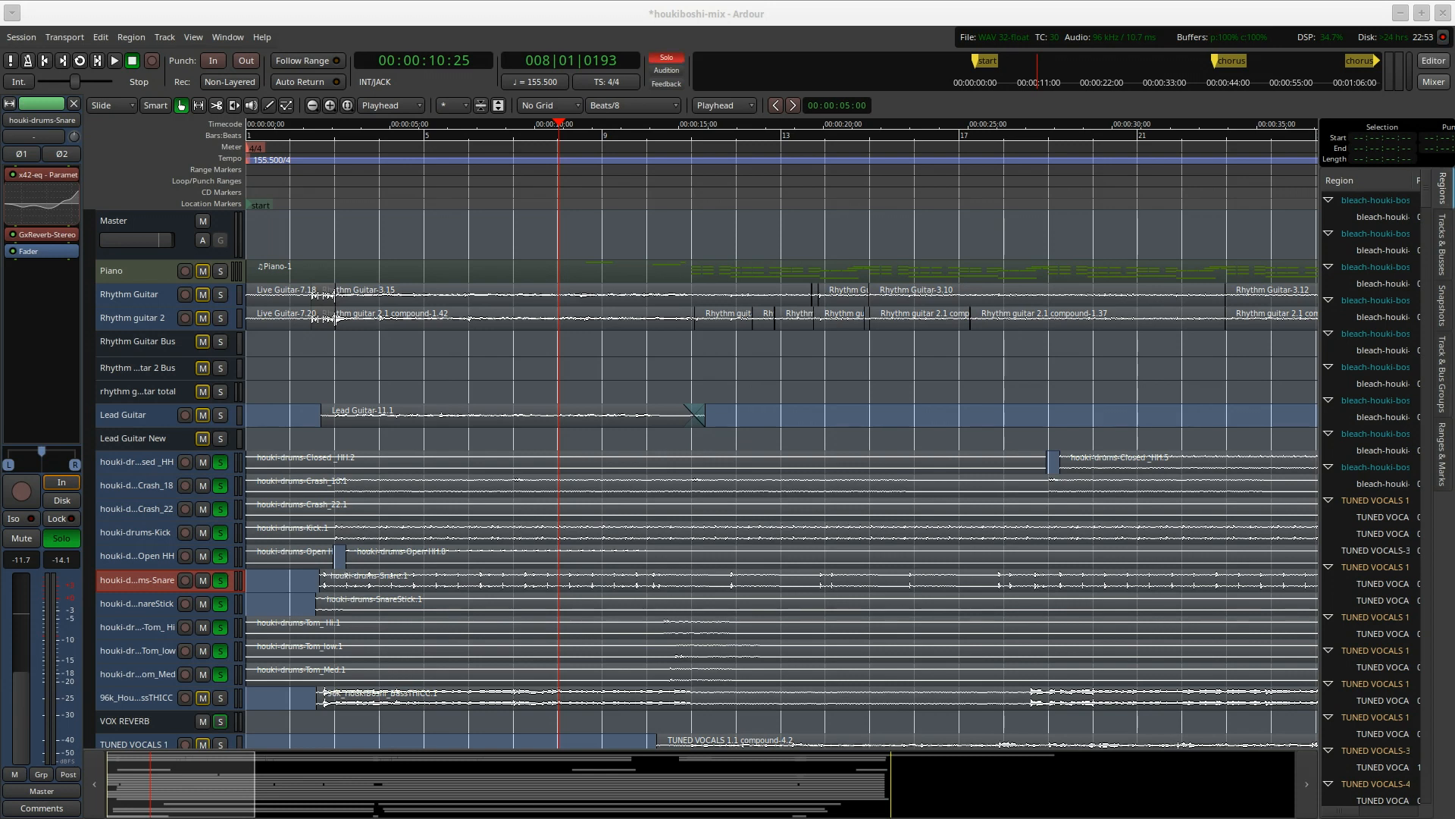
{"action": "left_click", "coordinate": [221, 557]}
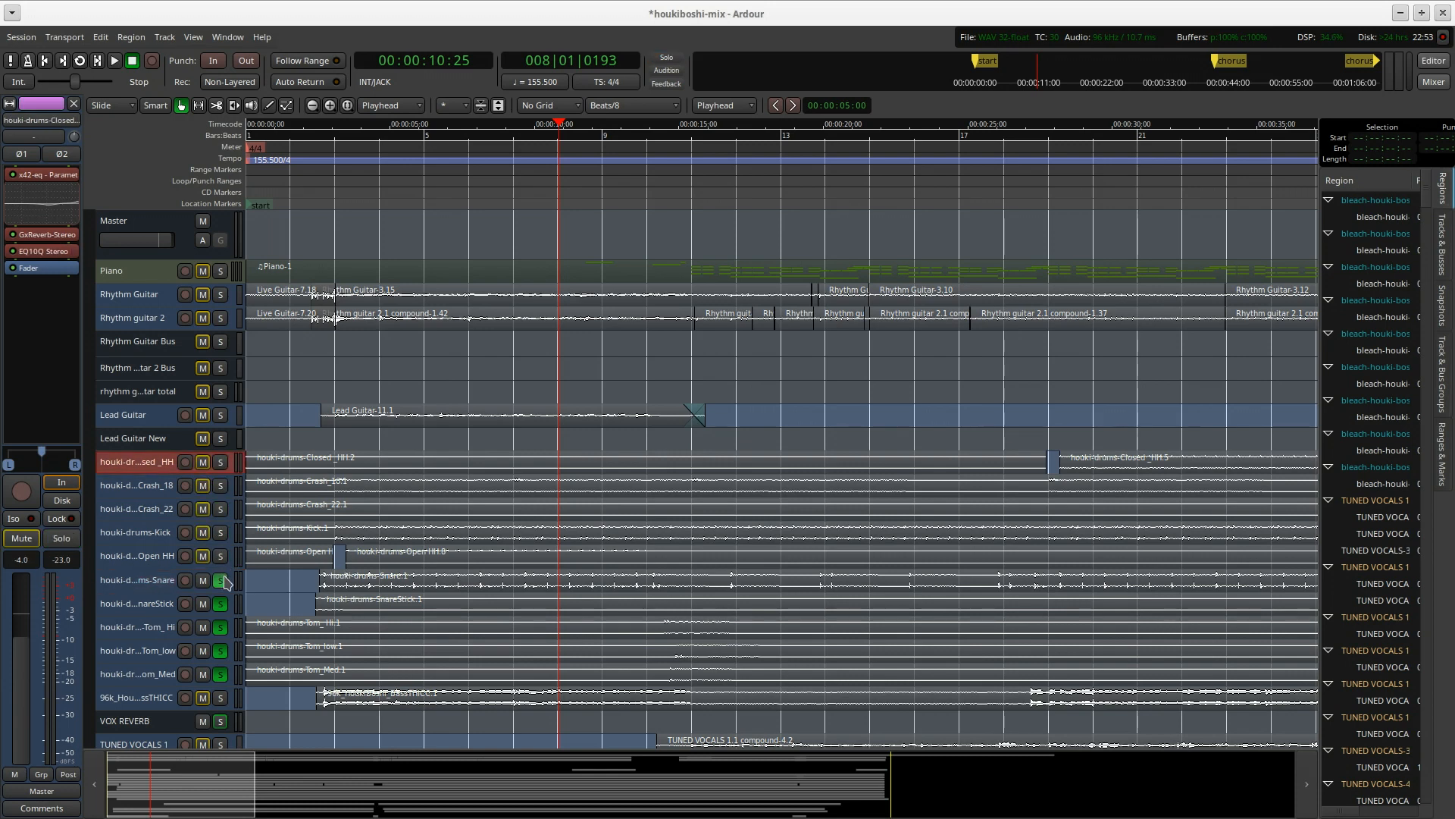
{"action": "left_click", "coordinate": [221, 581]}
{"action": "left_click", "coordinate": [221, 604]}
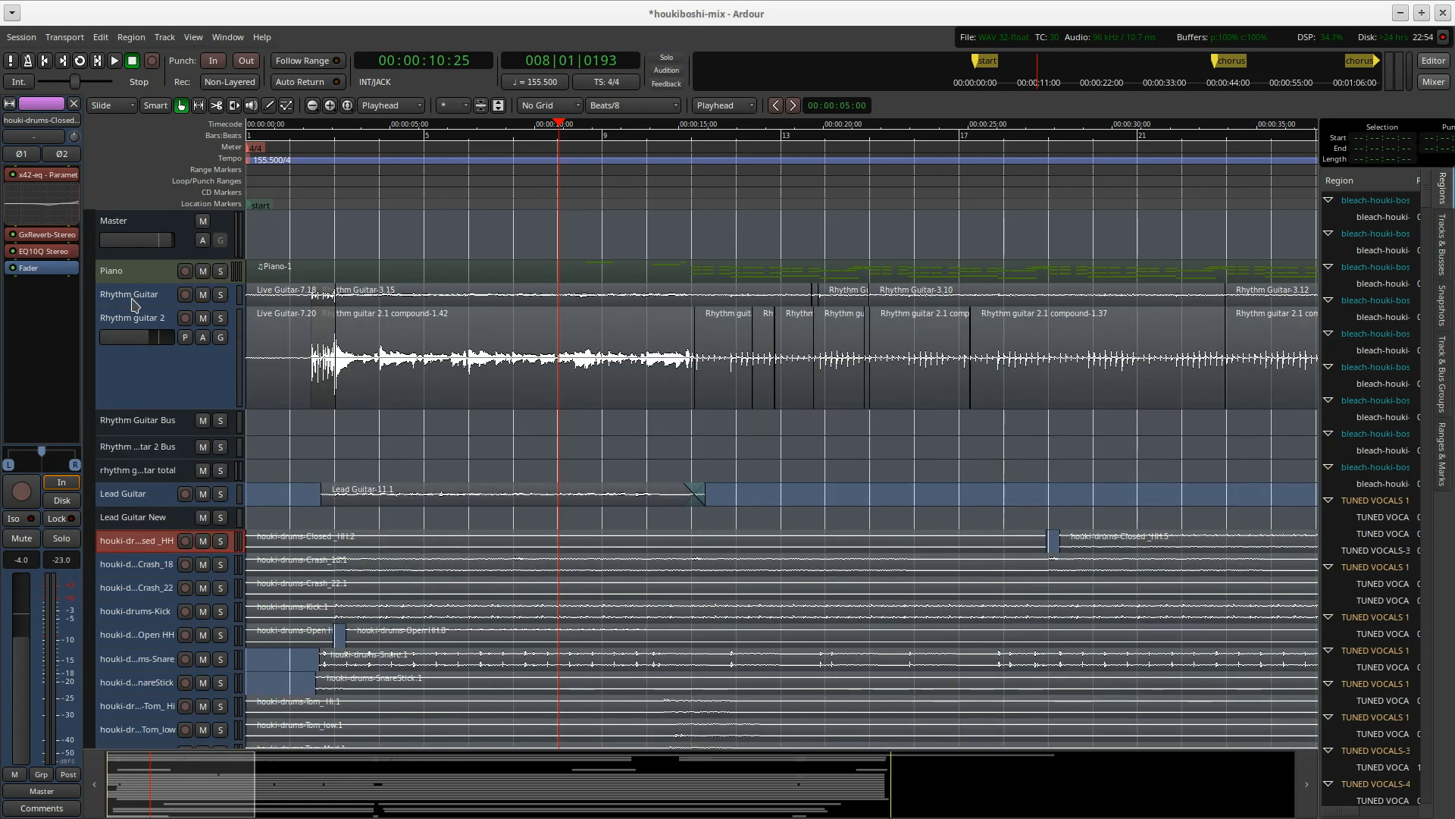
Enlarge both rhythm guitar tracks and play them back from near the song's start with the rhythm guitar total bus soloed.
{"action": "left_click_drag", "start_coordinate": [132, 306], "coordinate": [132, 394]}
{"action": "left_click", "coordinate": [220, 558]}
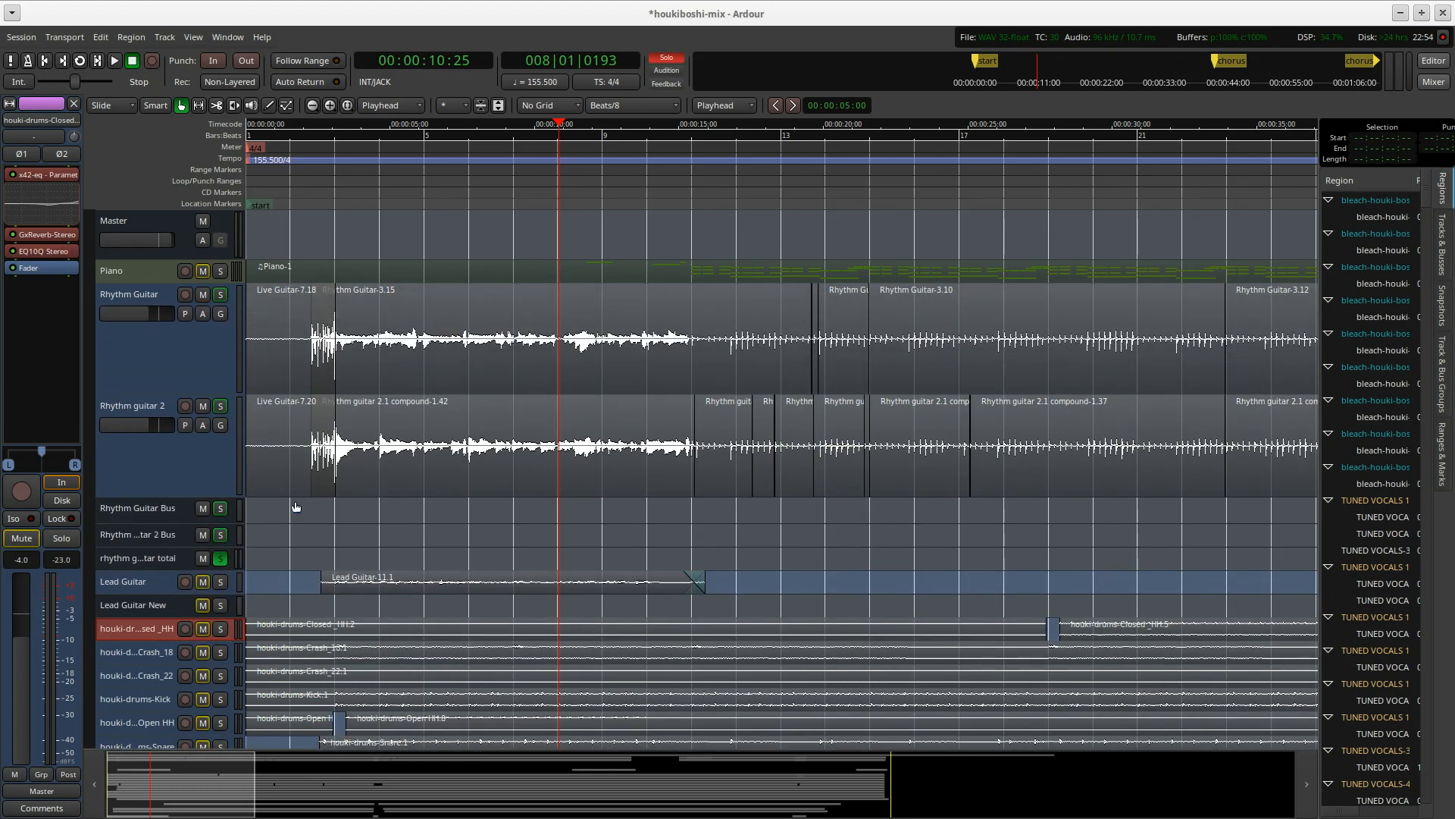
{"action": "left_click", "coordinate": [301, 180]}
{"action": "key", "text": "space"}
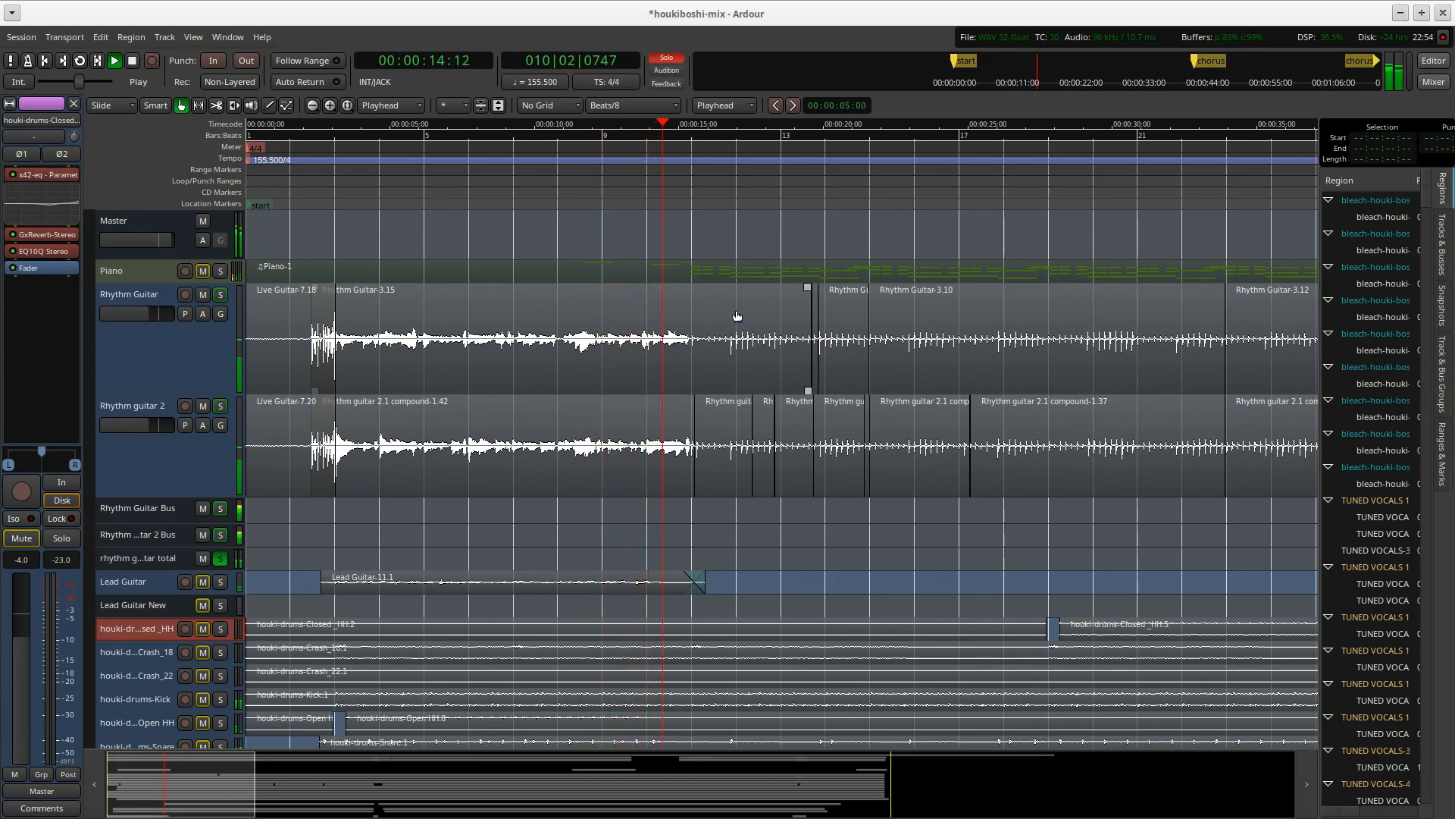
{"action": "key", "text": "space"}
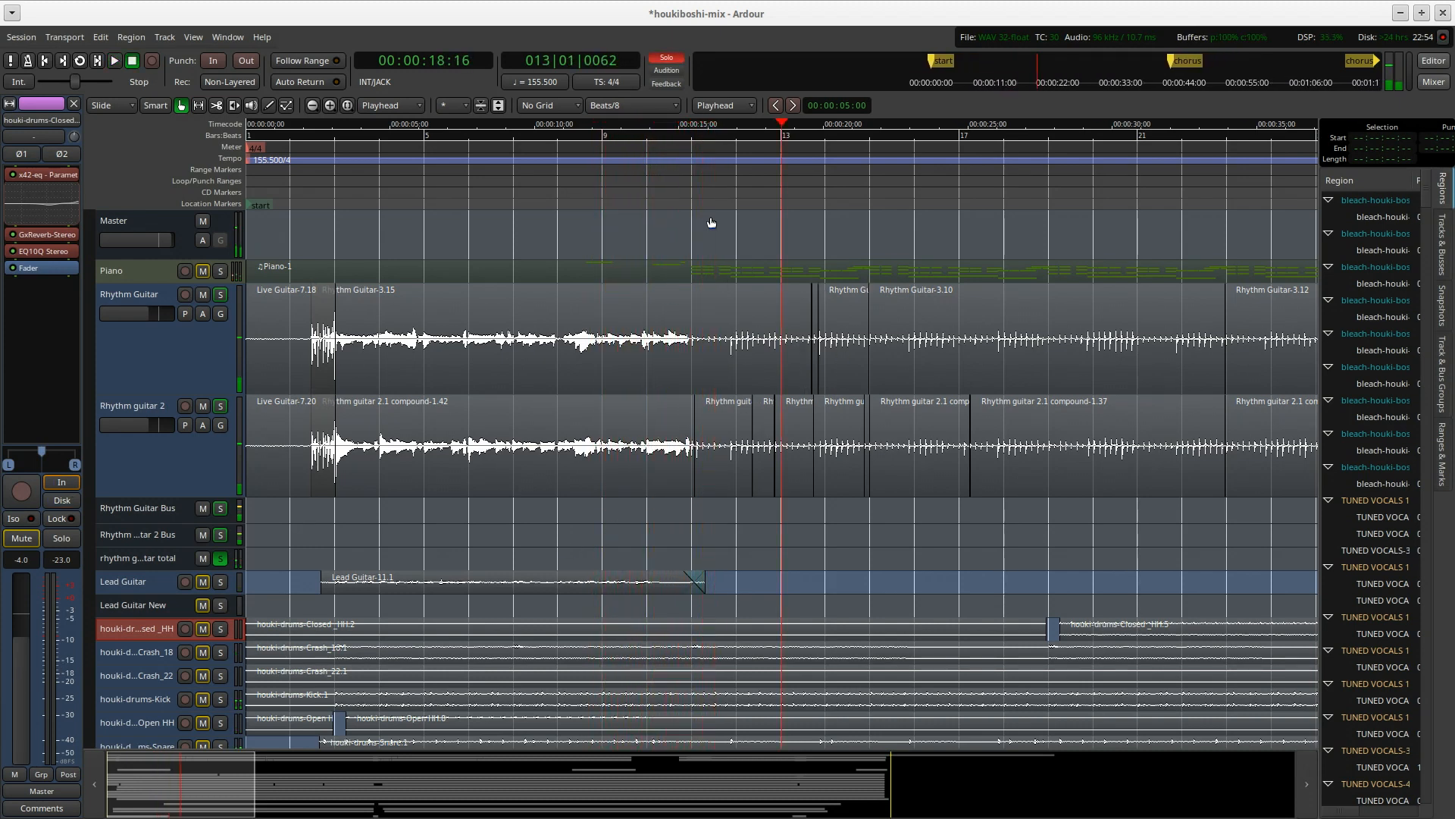
Play back the soloed rhythm guitars from just before the first chorus marker.
{"action": "scroll", "coordinate": [711, 220], "scroll_direction": "right", "scroll_amount": 5}
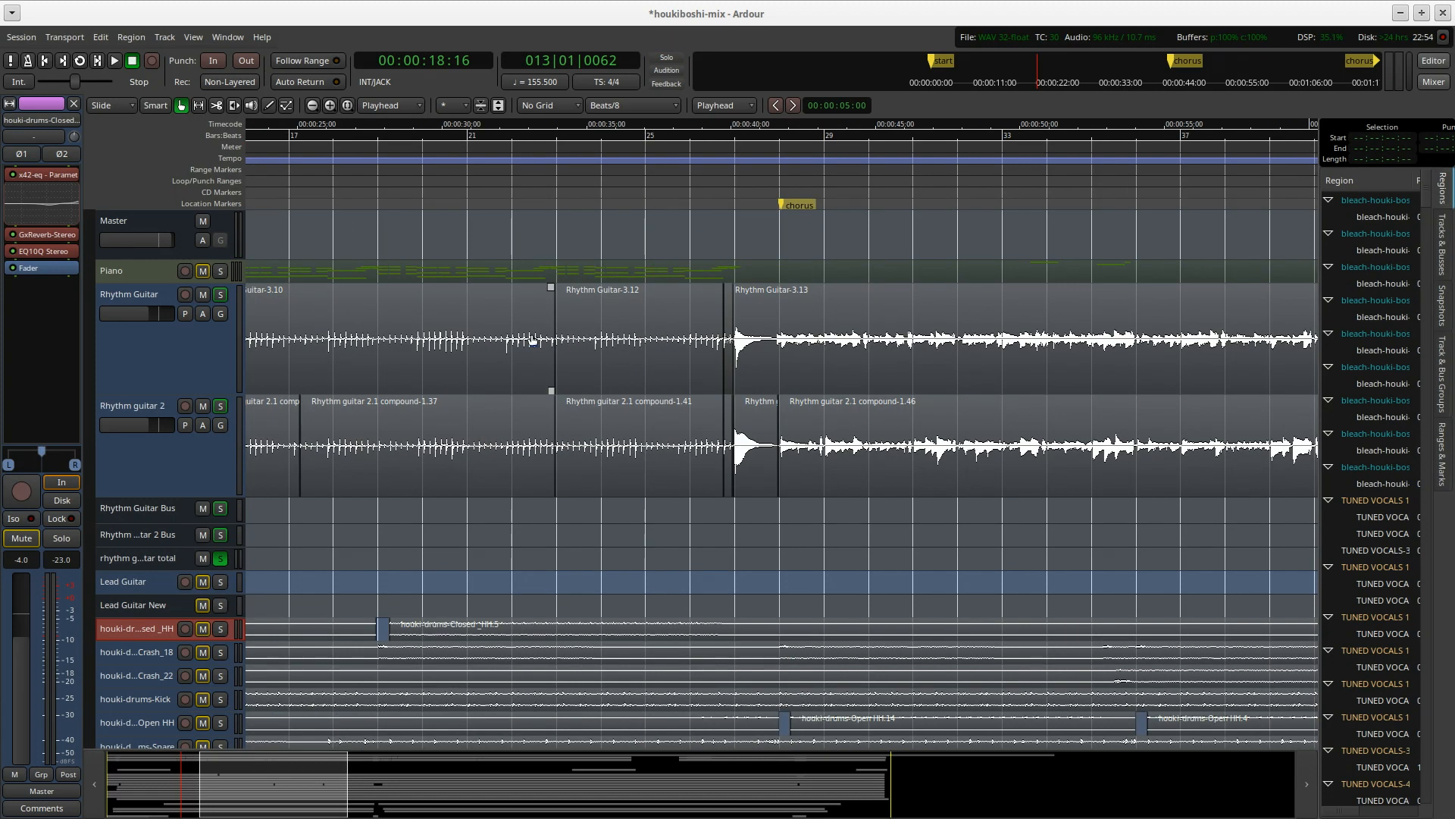
{"action": "scroll", "coordinate": [533, 338], "scroll_direction": "up", "scroll_amount": 1}
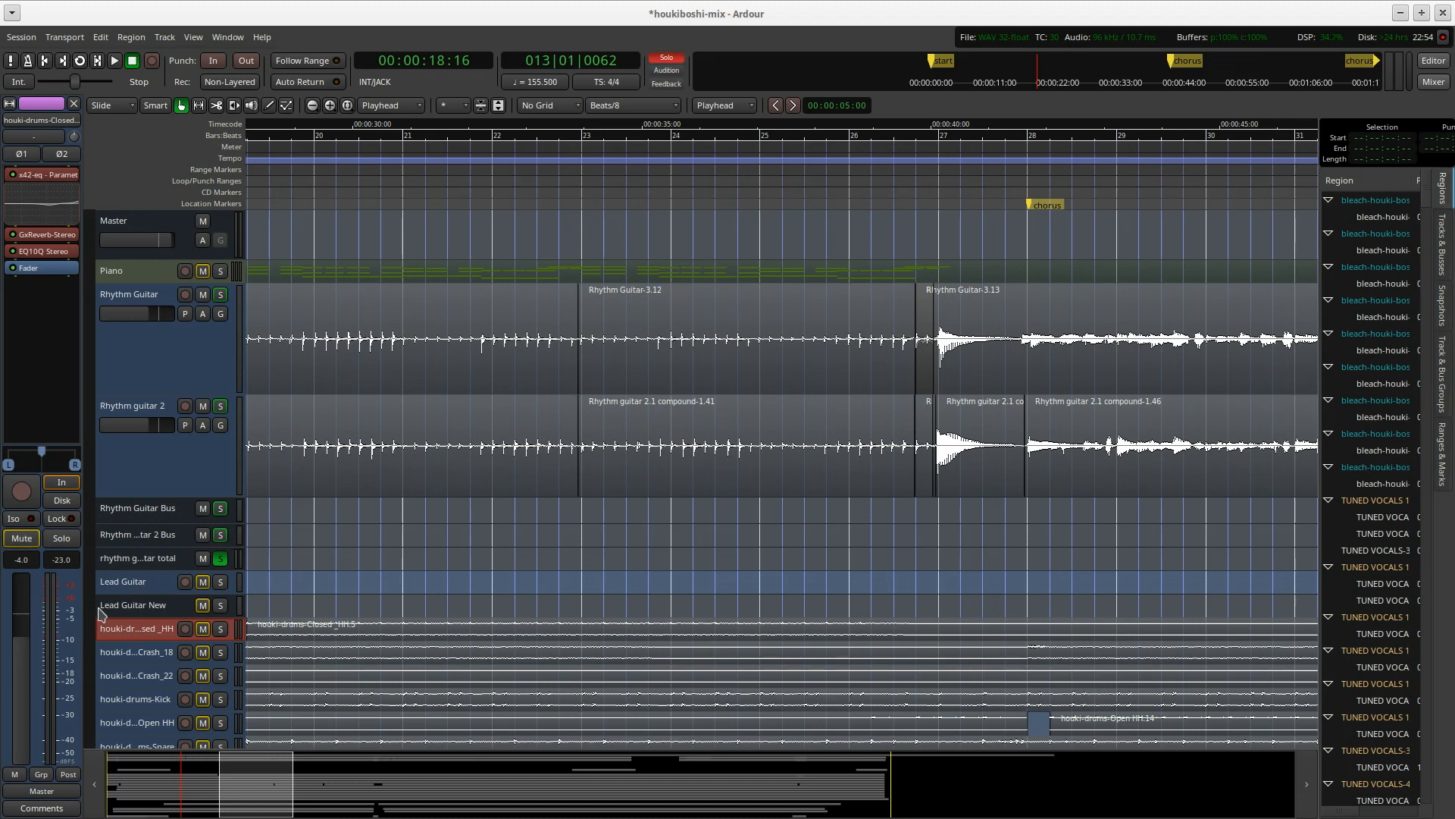
{"action": "left_click", "coordinate": [926, 175]}
{"action": "key", "text": "space"}
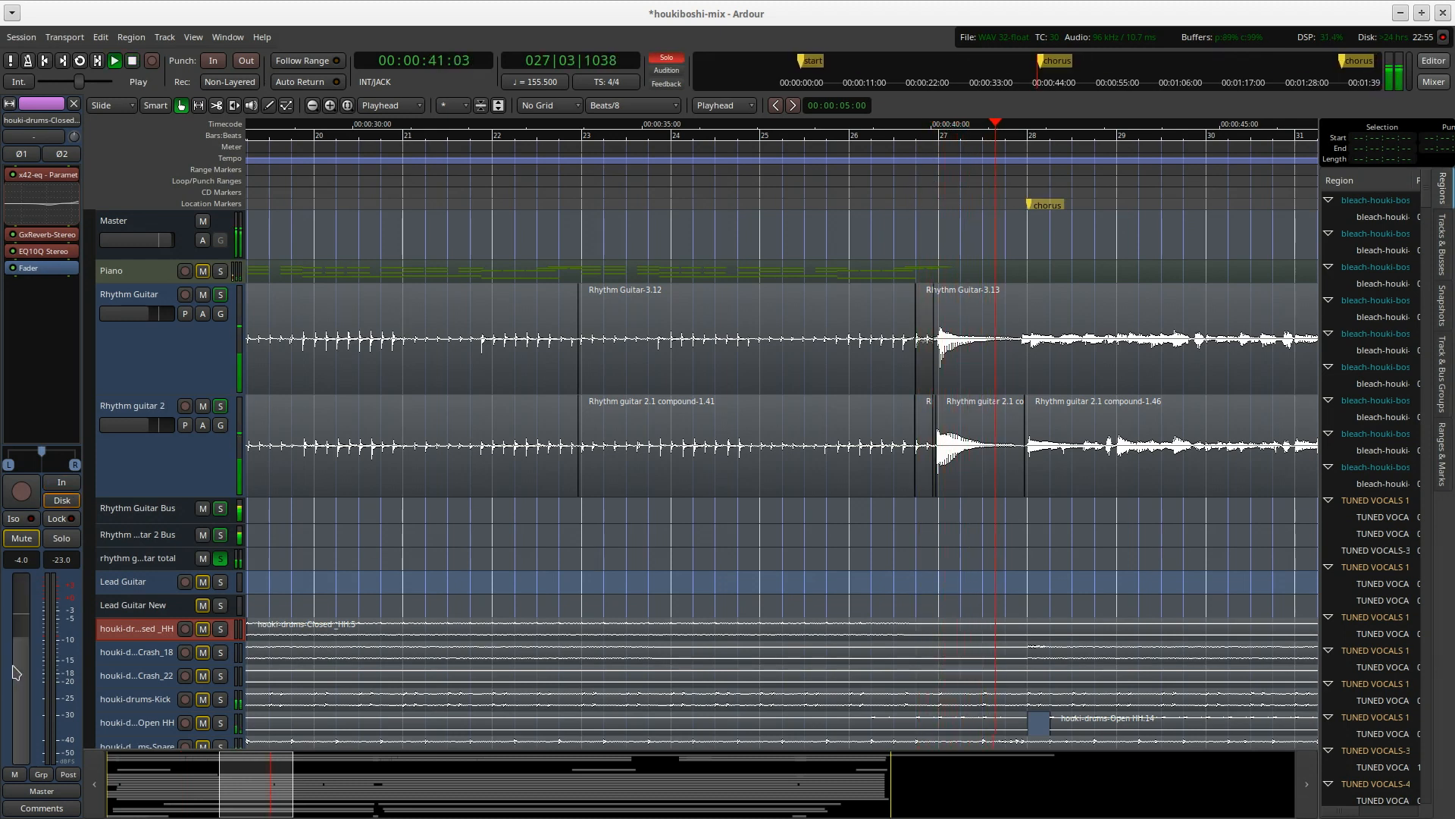
Set the Closed_HH fader to -0.6 dB and the rhythm guitar total fader to -3.6 dB during playback, ending with playback stopped.
{"action": "left_click_drag", "start_coordinate": [24, 686], "coordinate": [20, 648]}
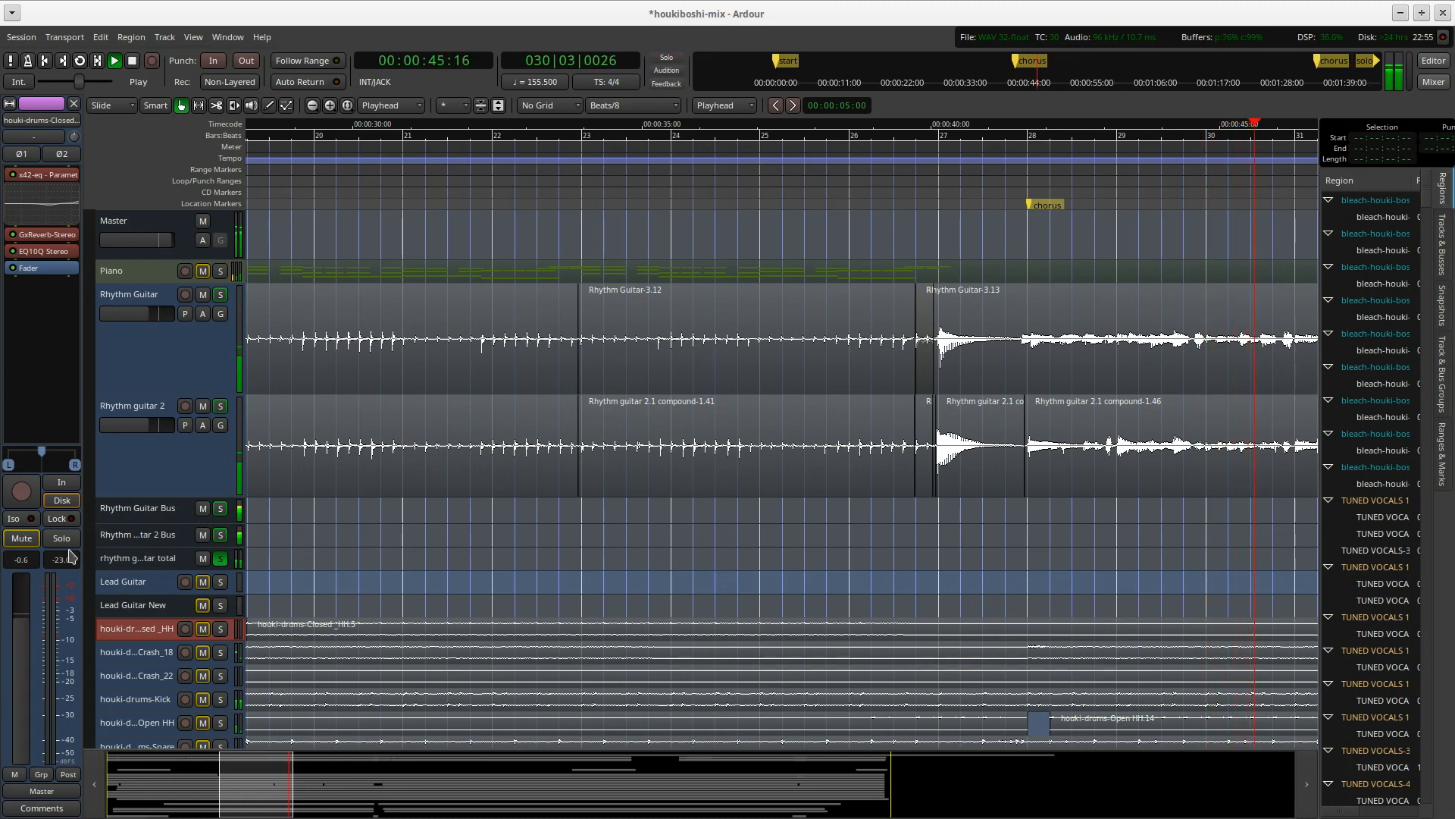
{"action": "left_click", "coordinate": [135, 564]}
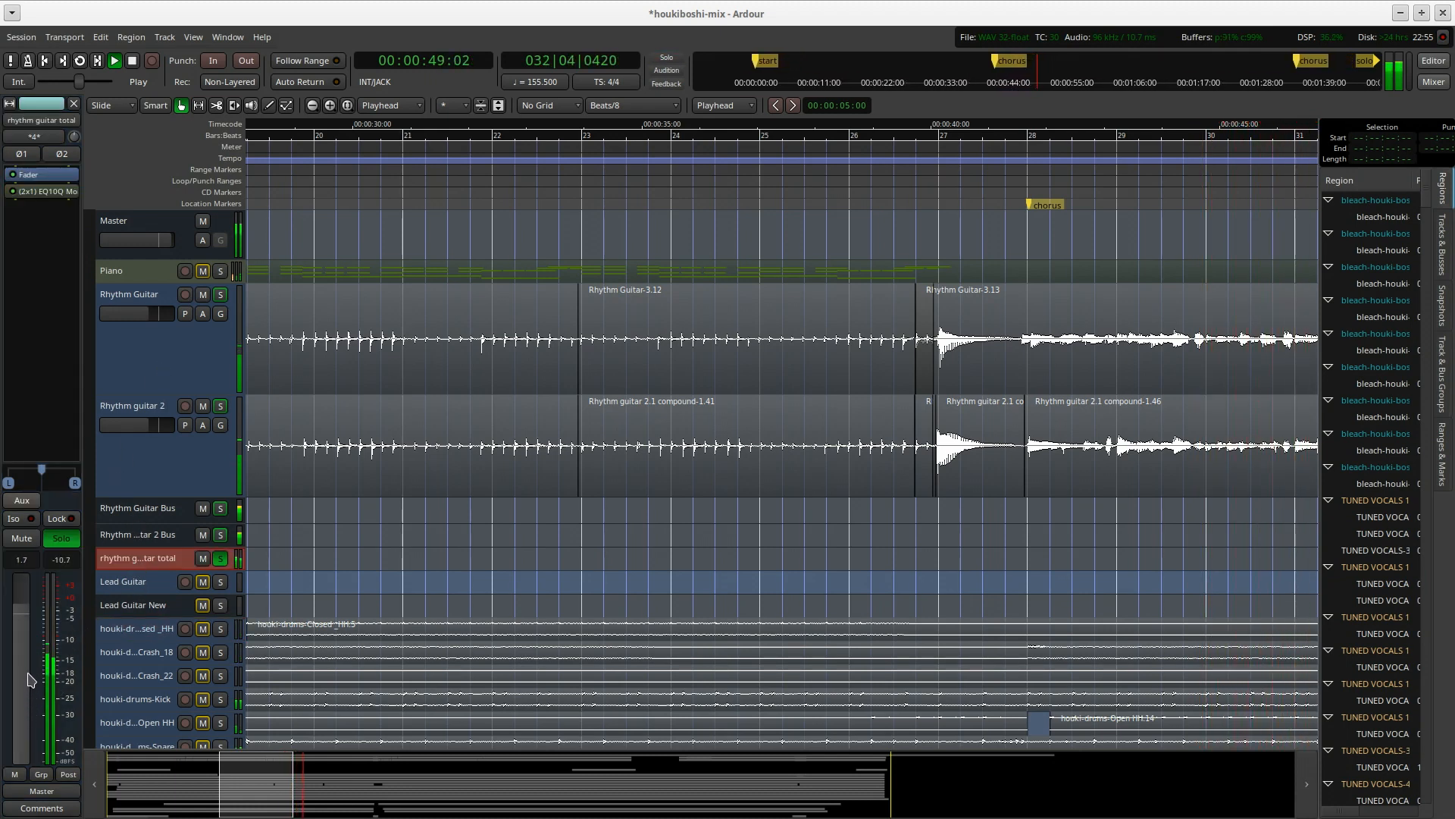
{"action": "left_click_drag", "start_coordinate": [29, 678], "coordinate": [31, 706]}
{"action": "key", "text": "space"}
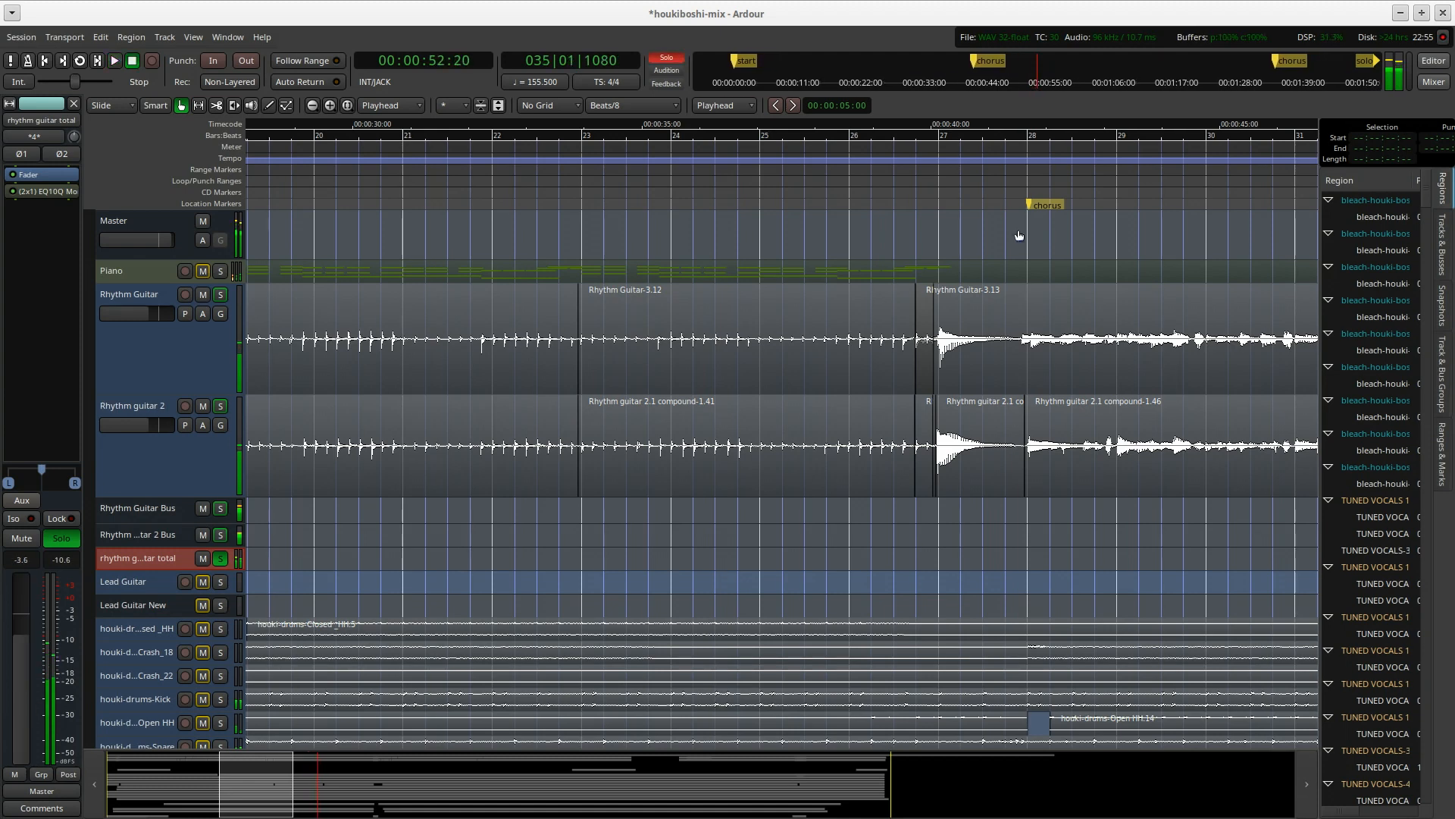
Turn off solo on the rhythm guitar total bus and shrink both rhythm guitar tracks to compact height.
{"action": "scroll", "coordinate": [1017, 235], "scroll_direction": "down", "scroll_amount": 1}
{"action": "scroll", "coordinate": [866, 275], "scroll_direction": "right", "scroll_amount": 2}
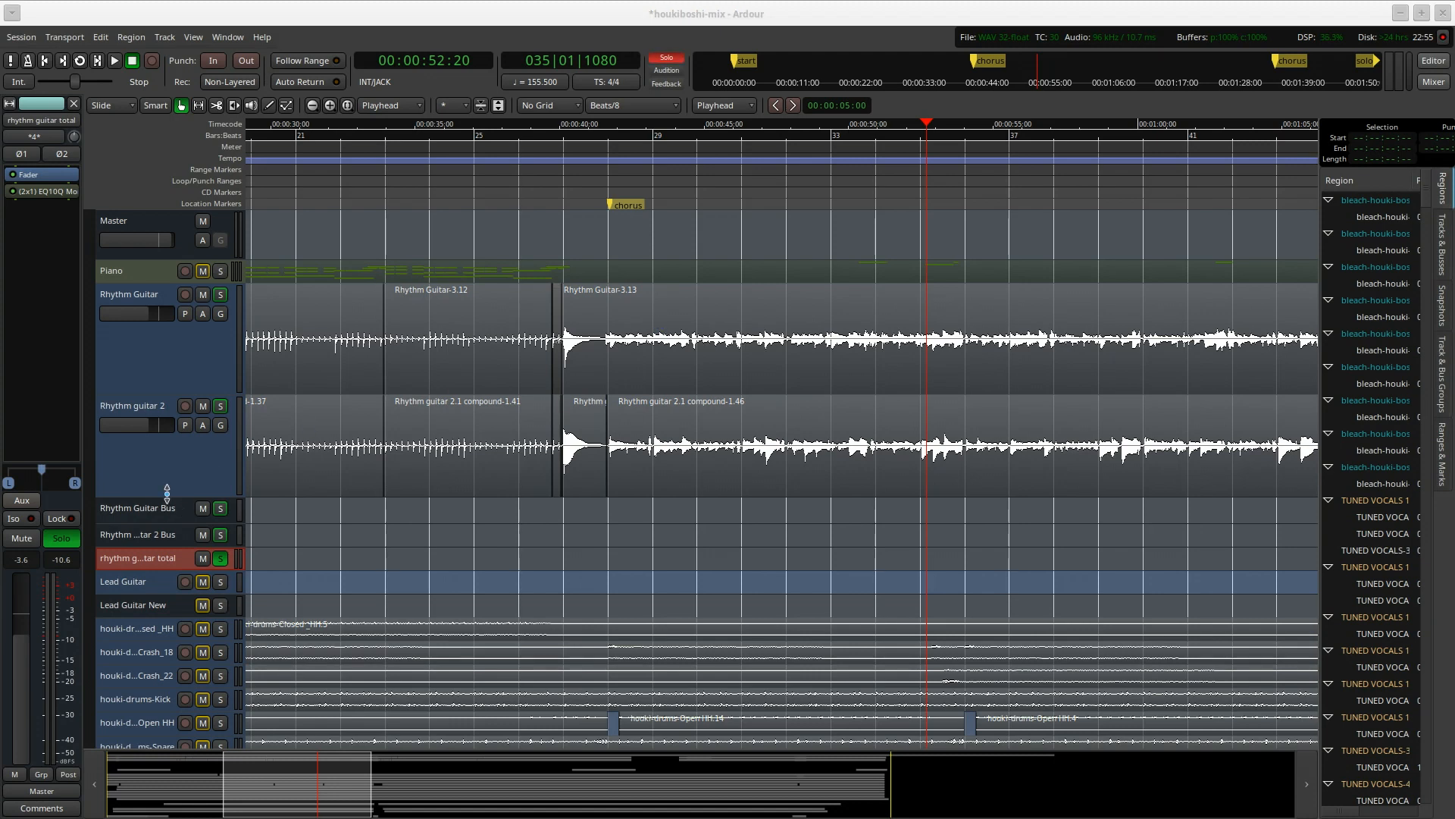
{"action": "left_click", "coordinate": [221, 559]}
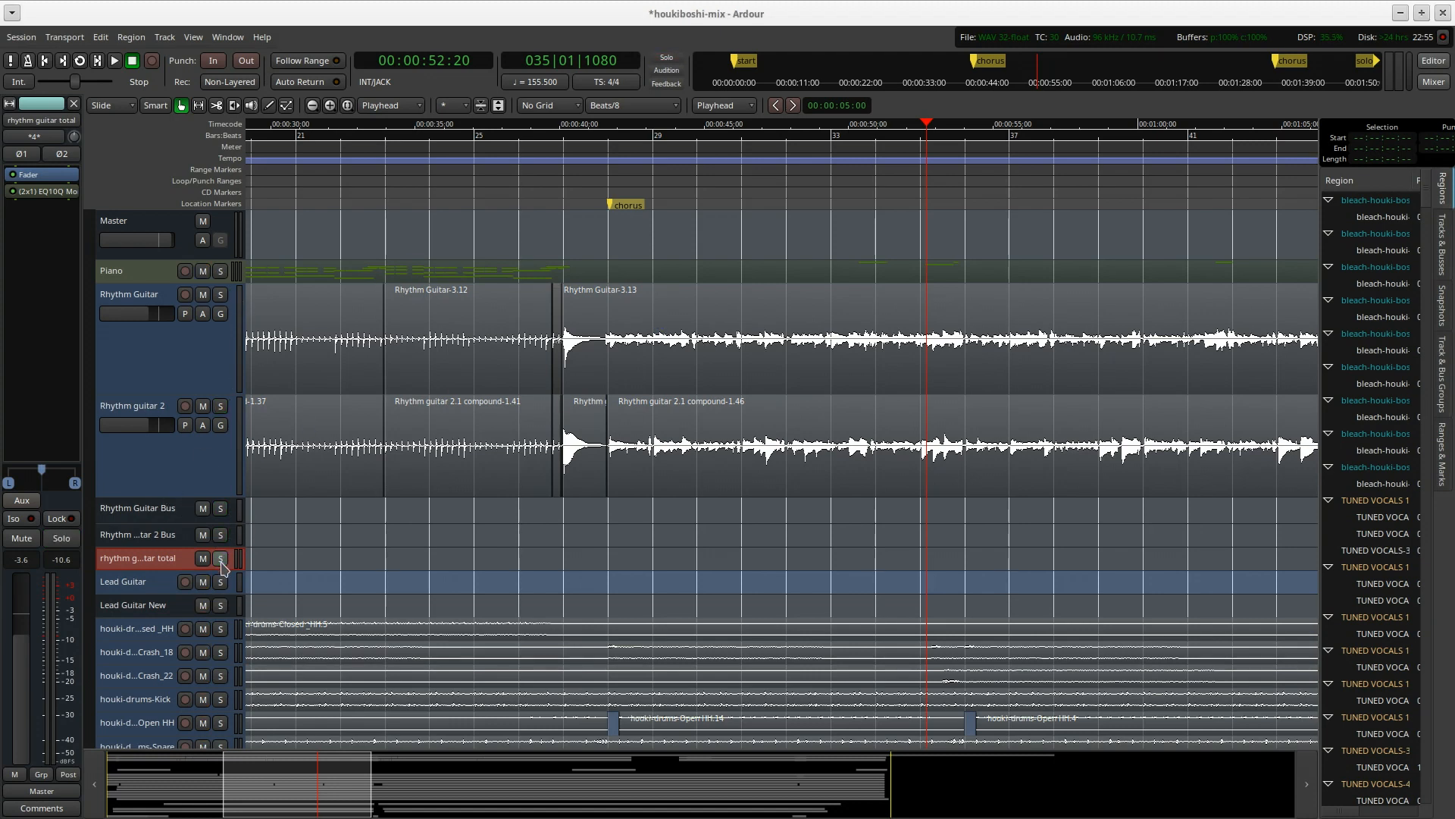
{"action": "left_click_drag", "start_coordinate": [167, 482], "coordinate": [173, 307]}
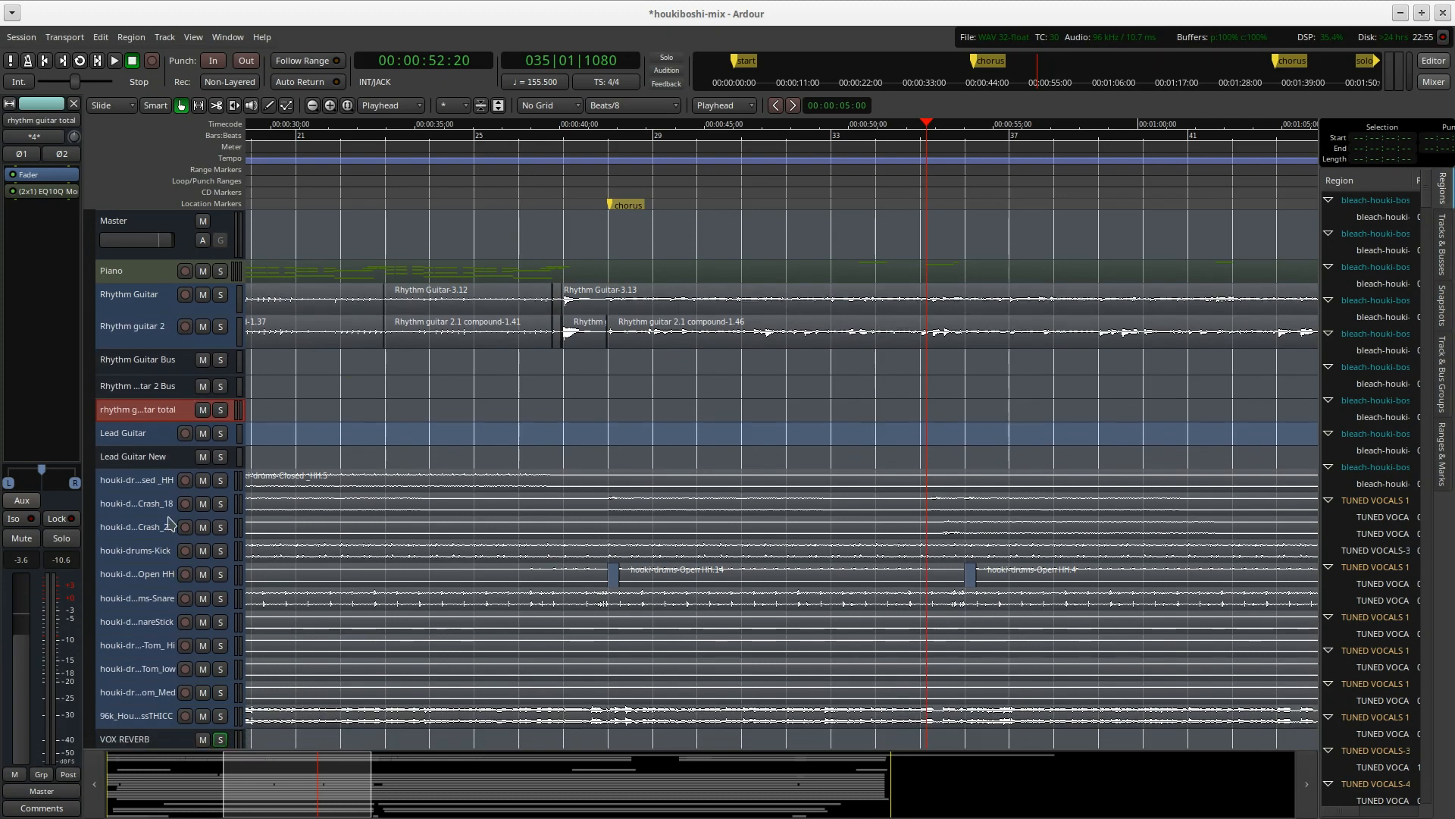
Select the BassTHICC track below the drums and enlarge it to show its stereo waveform.
{"action": "scroll", "coordinate": [182, 447], "scroll_direction": "down", "scroll_amount": 1}
{"action": "scroll", "coordinate": [182, 447], "scroll_direction": "down", "scroll_amount": 5}
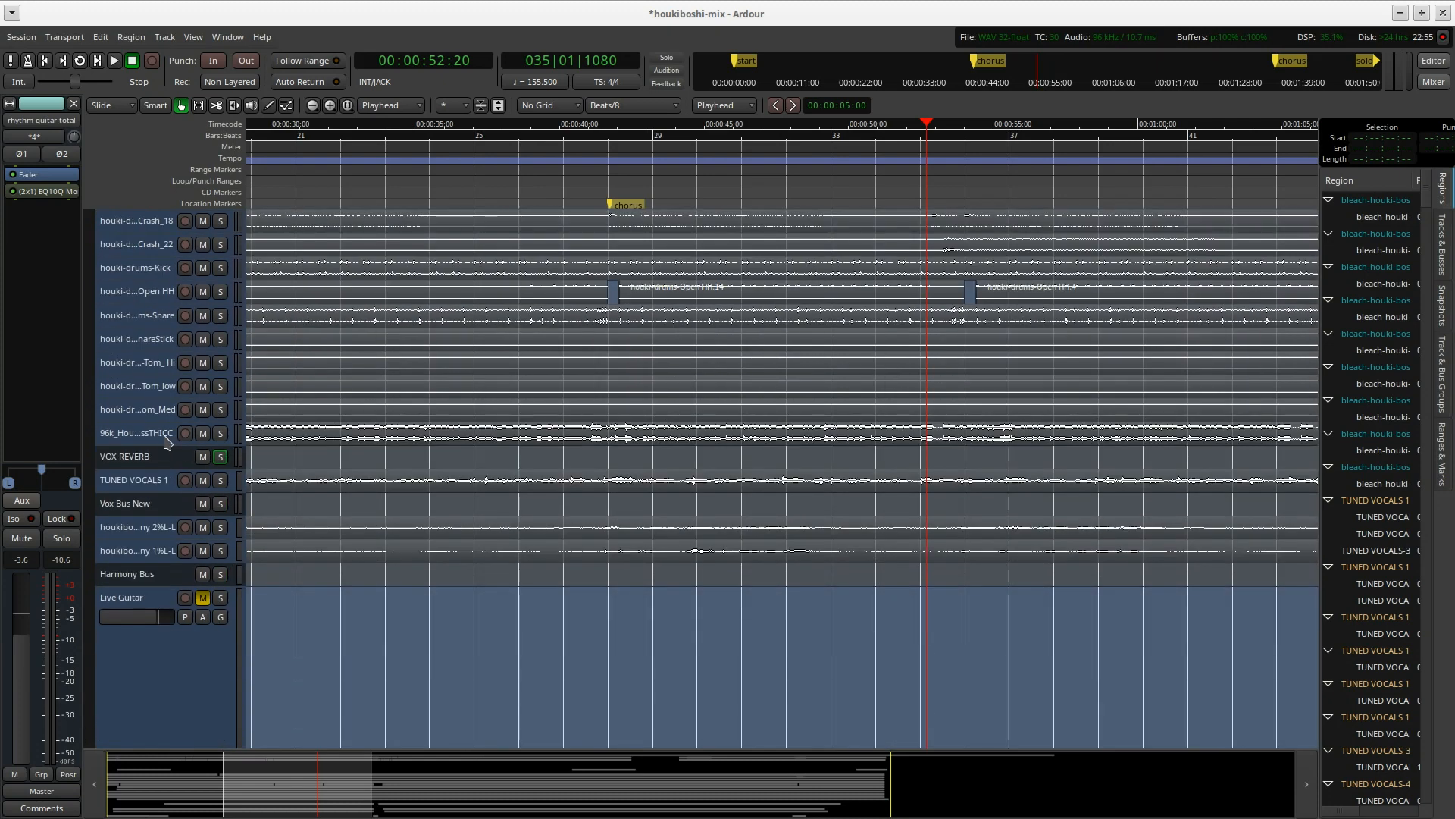
{"action": "left_click", "coordinate": [141, 439]}
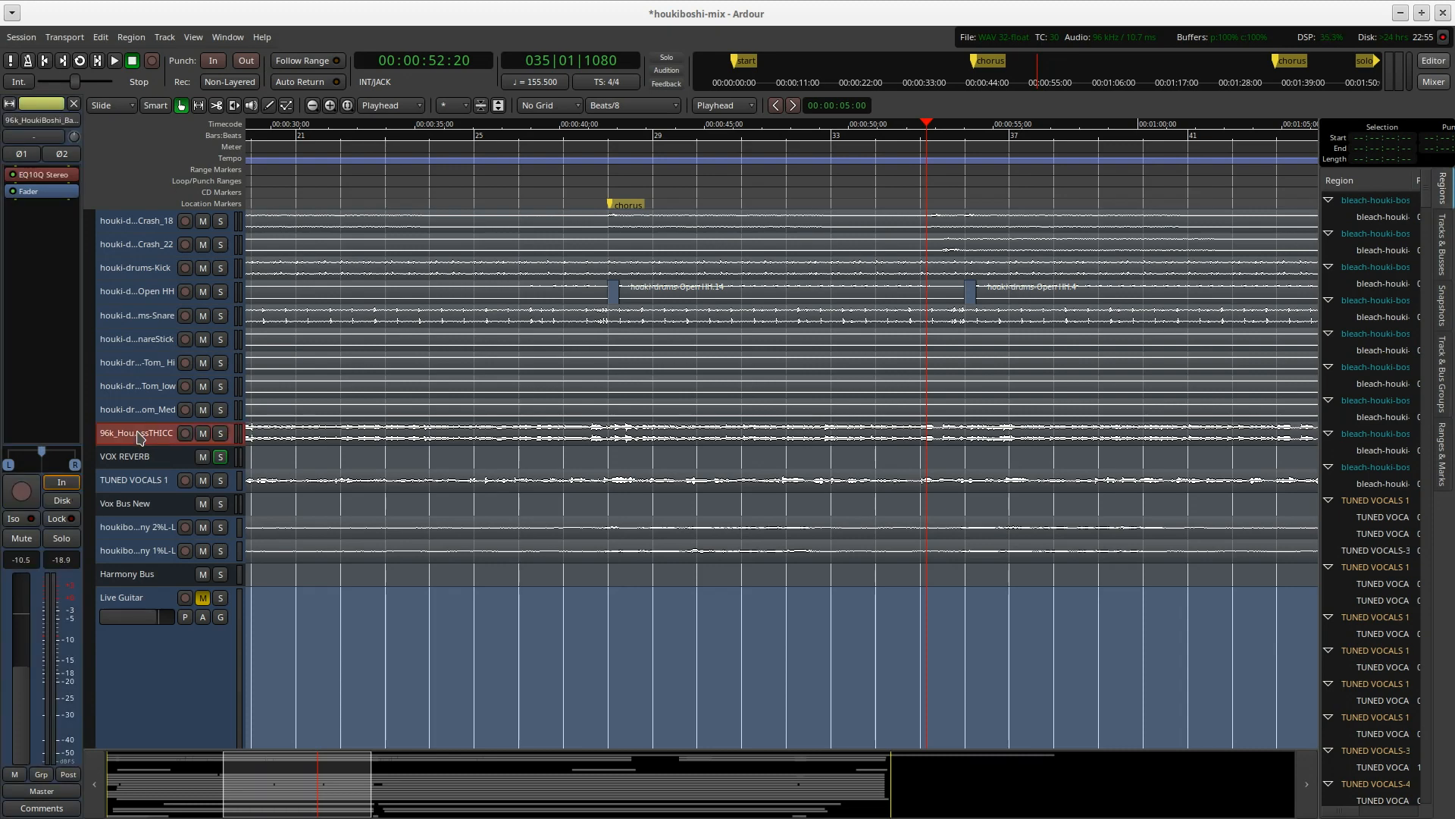
{"action": "left_click_drag", "start_coordinate": [136, 444], "coordinate": [135, 537]}
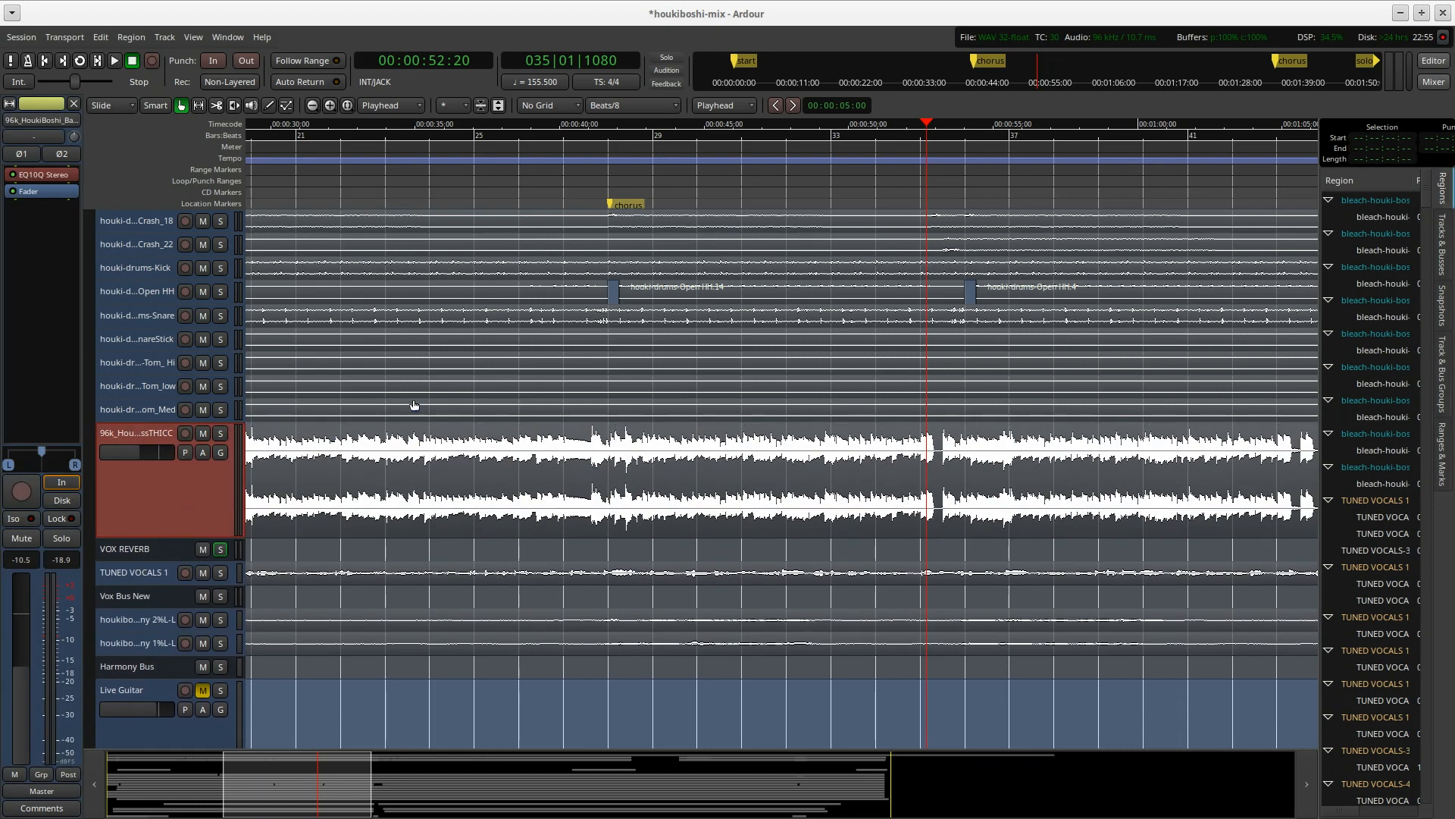
Solo the BassTHICC track and play it back from 00:00:44:05.
{"action": "left_click", "coordinate": [222, 434]}
{"action": "left_click", "coordinate": [681, 185]}
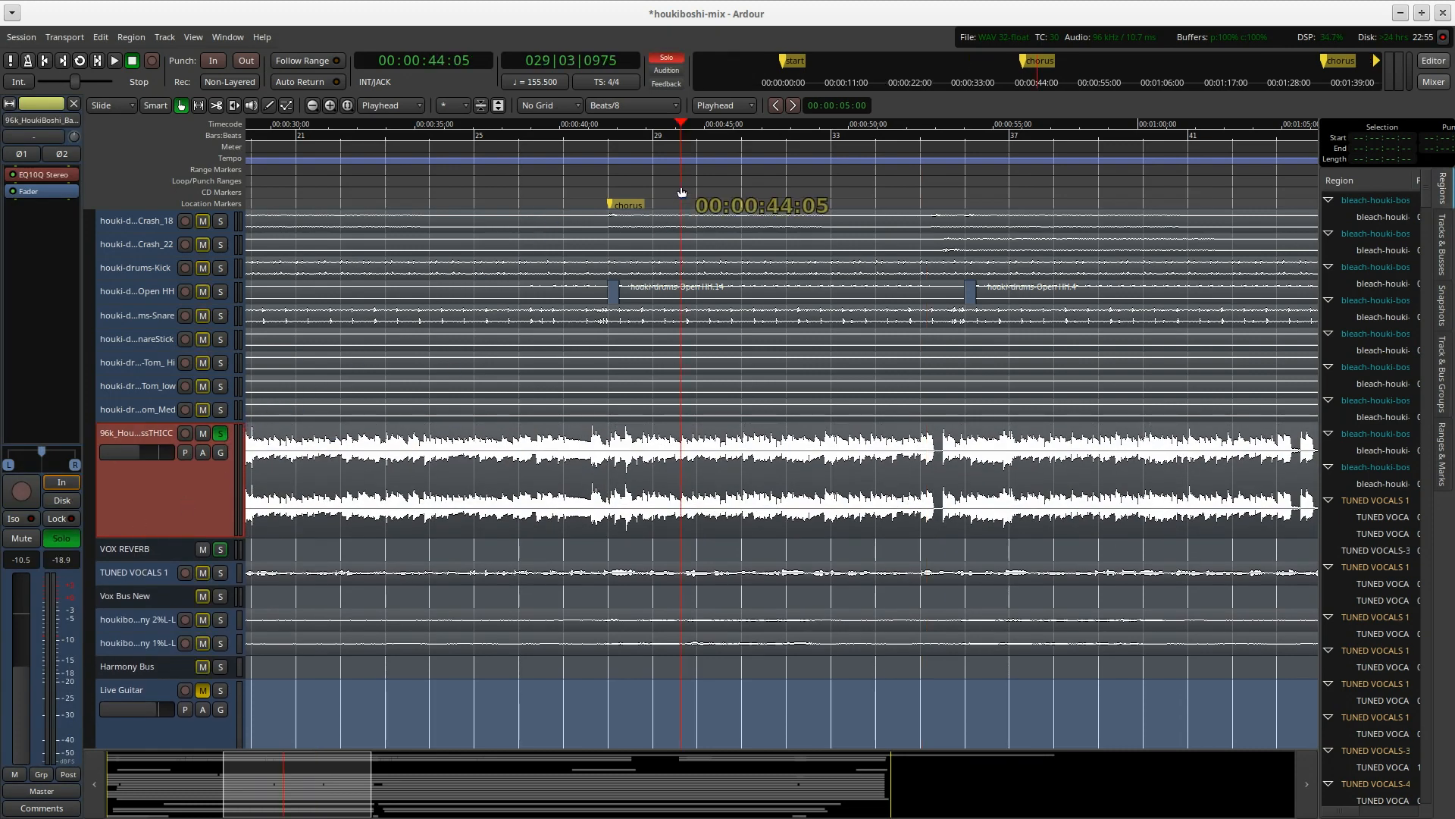
{"action": "key", "text": "space"}
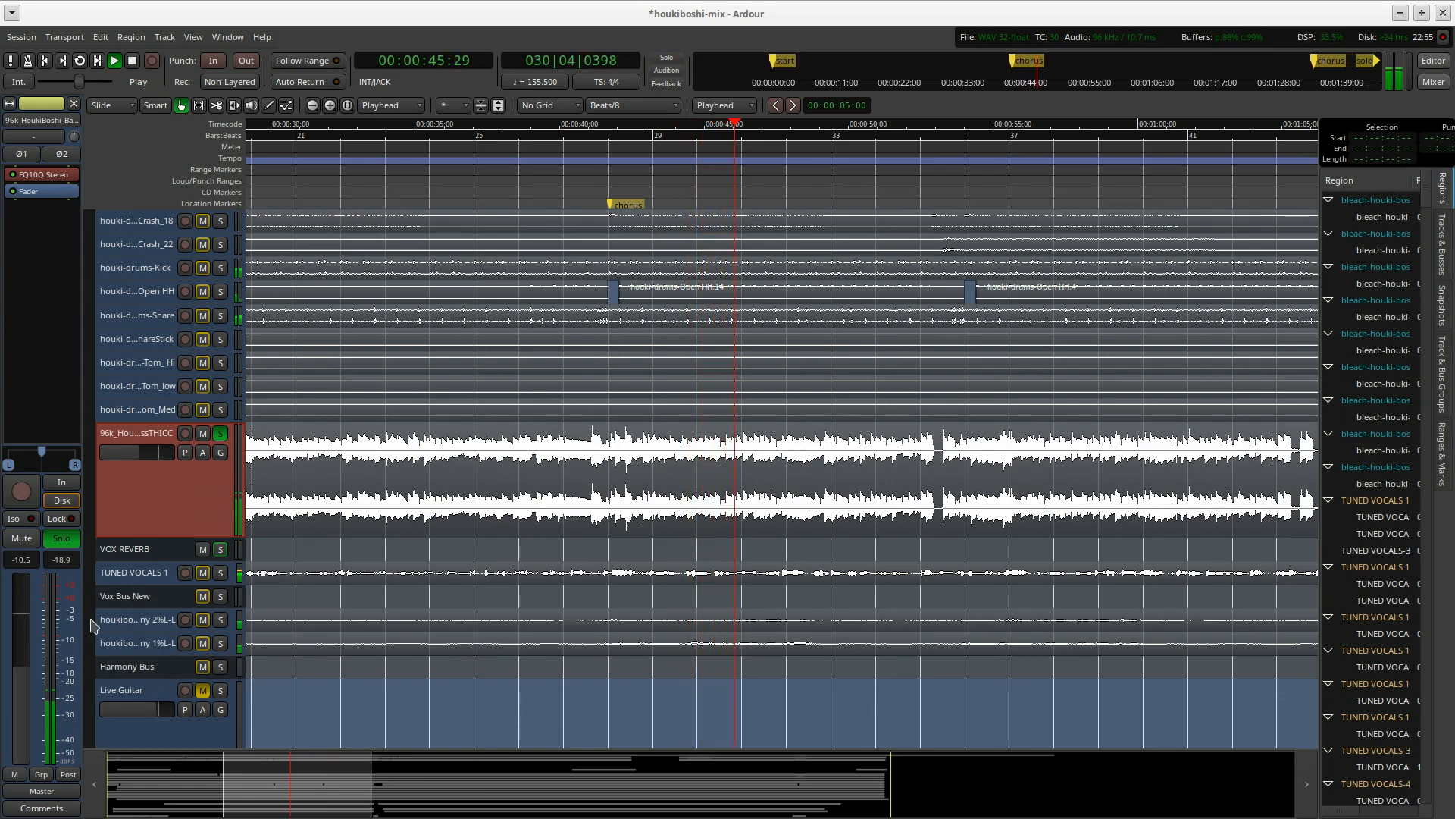
Set the BassTHICC track's fader to -7.2 dB, and end the solo listening with playback stopped.
{"action": "mouse_move", "coordinate": [20, 704]}
{"action": "left_mouse_down"}
{"action": "mouse_move", "coordinate": [17, 653]}
{"action": "mouse_move", "coordinate": [10, 700]}
{"action": "mouse_move", "coordinate": [5, 688]}
{"action": "left_mouse_up"}
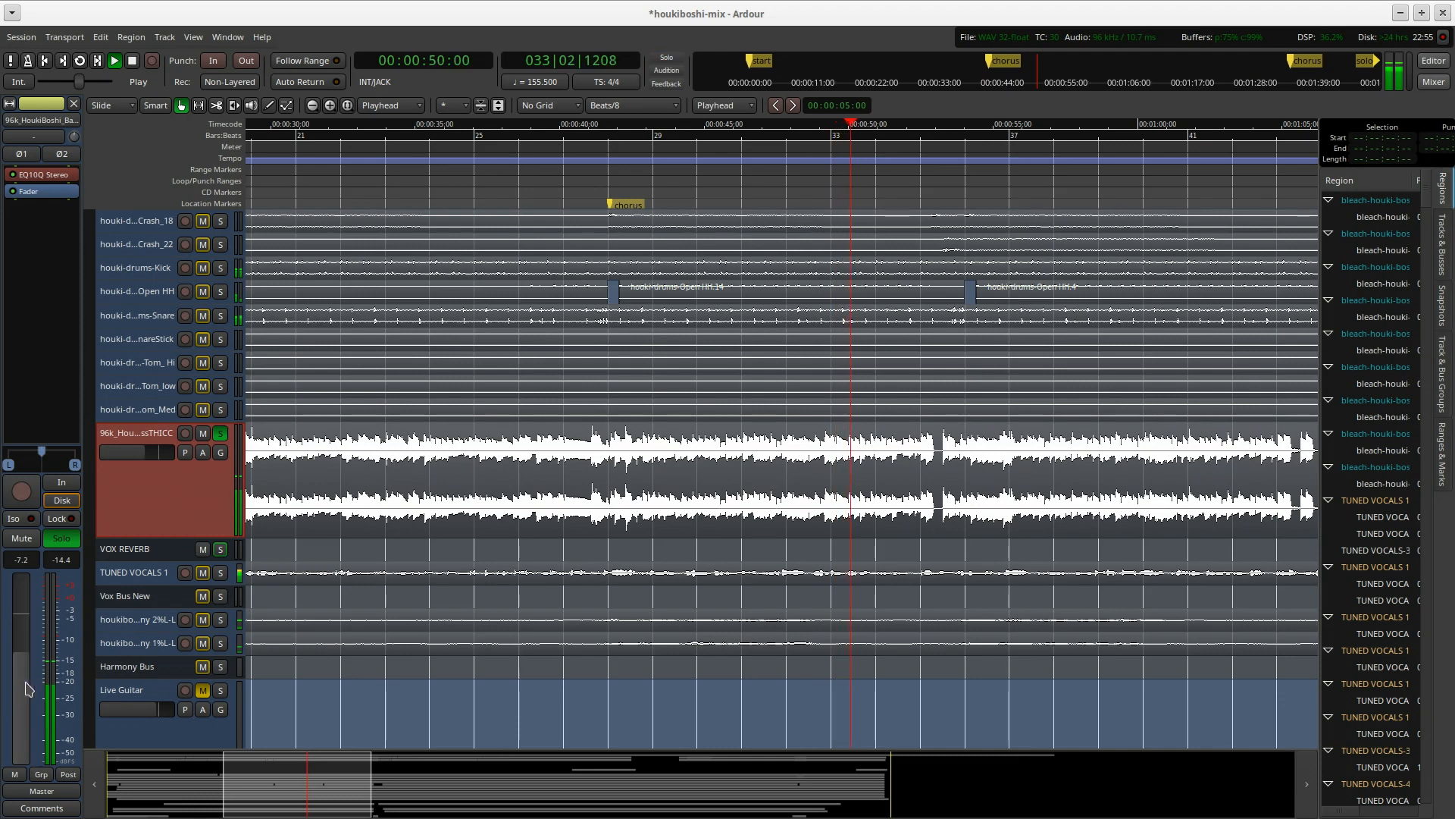
{"action": "key", "text": "space"}
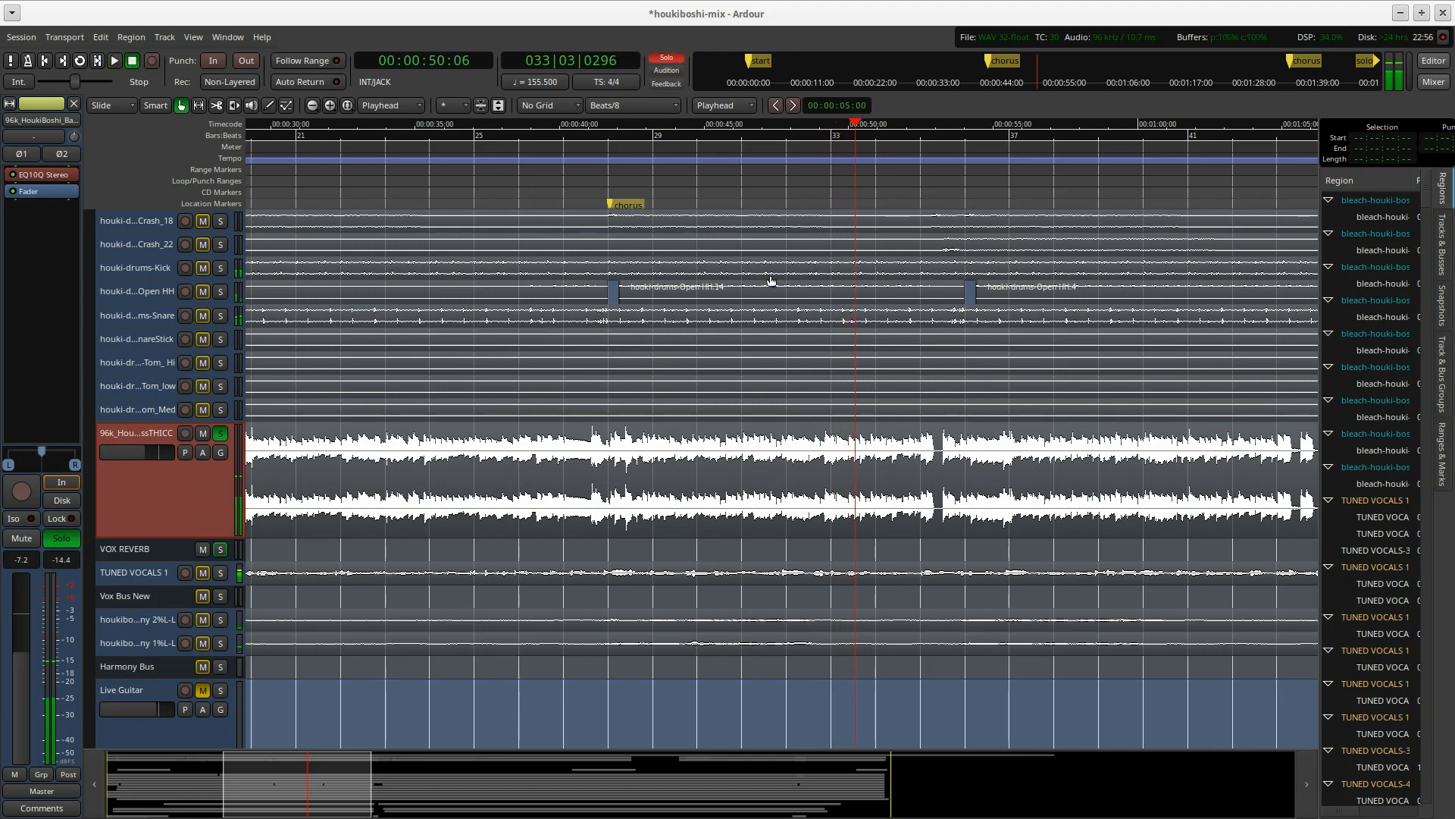
{"action": "left_click", "coordinate": [220, 433]}
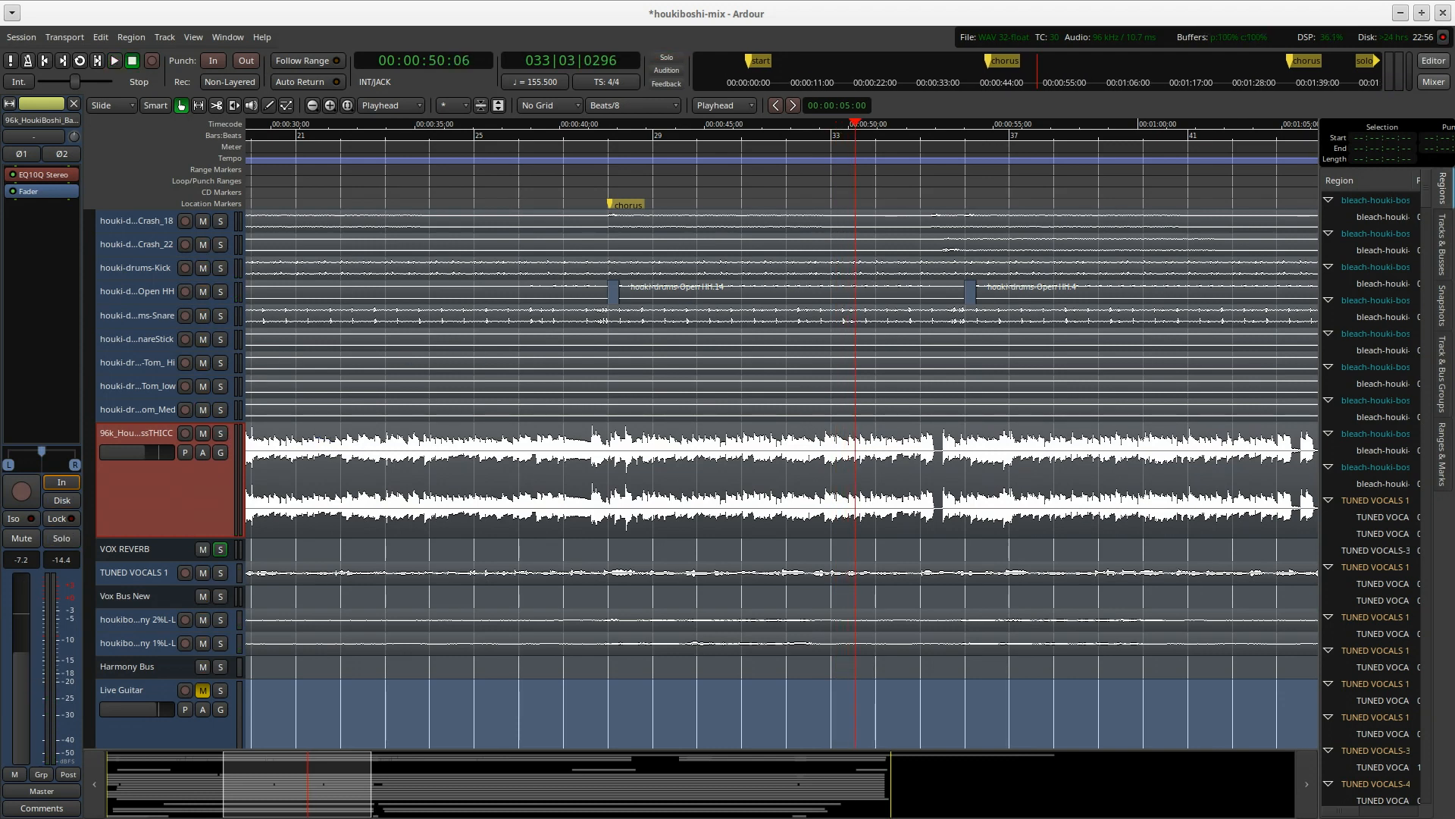
Shrink the BassTHICC track, enlarge TUNED VOCALS 1 instead, and play it soloed from 00:00:32:03.
{"action": "left_click_drag", "start_coordinate": [132, 535], "coordinate": [136, 416]}
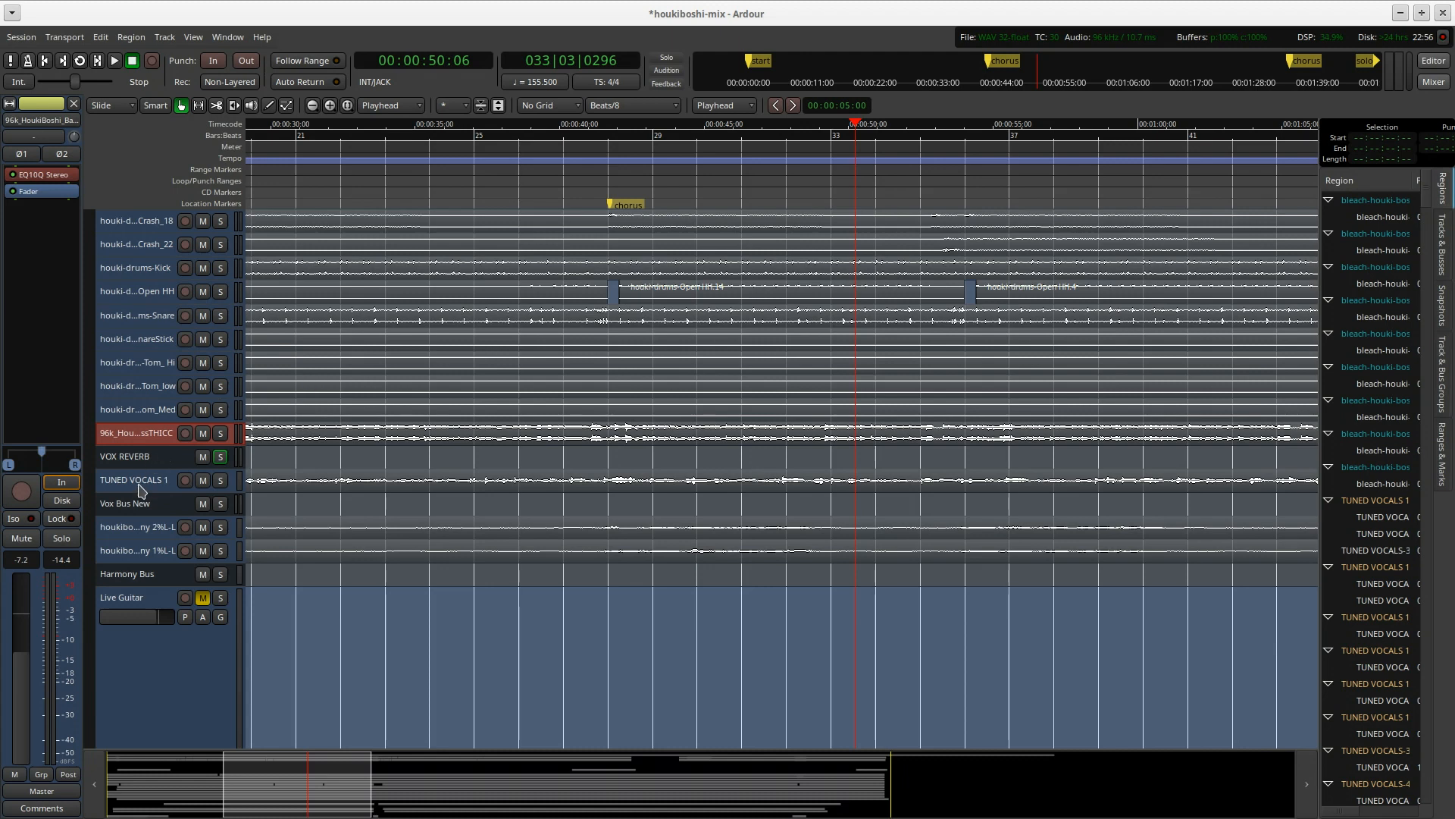
{"action": "left_click_drag", "start_coordinate": [137, 489], "coordinate": [139, 562]}
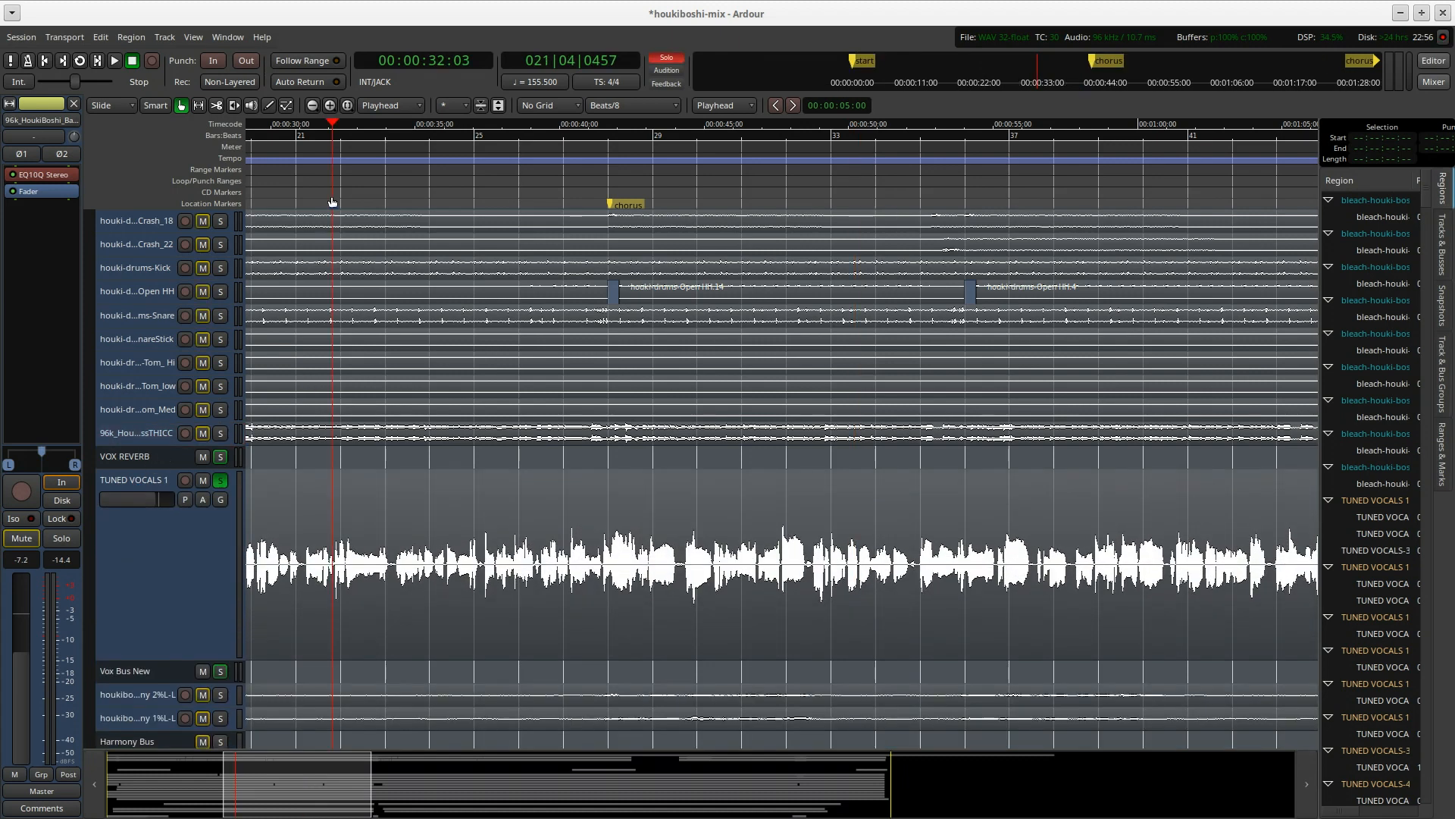
{"action": "key", "text": "space"}
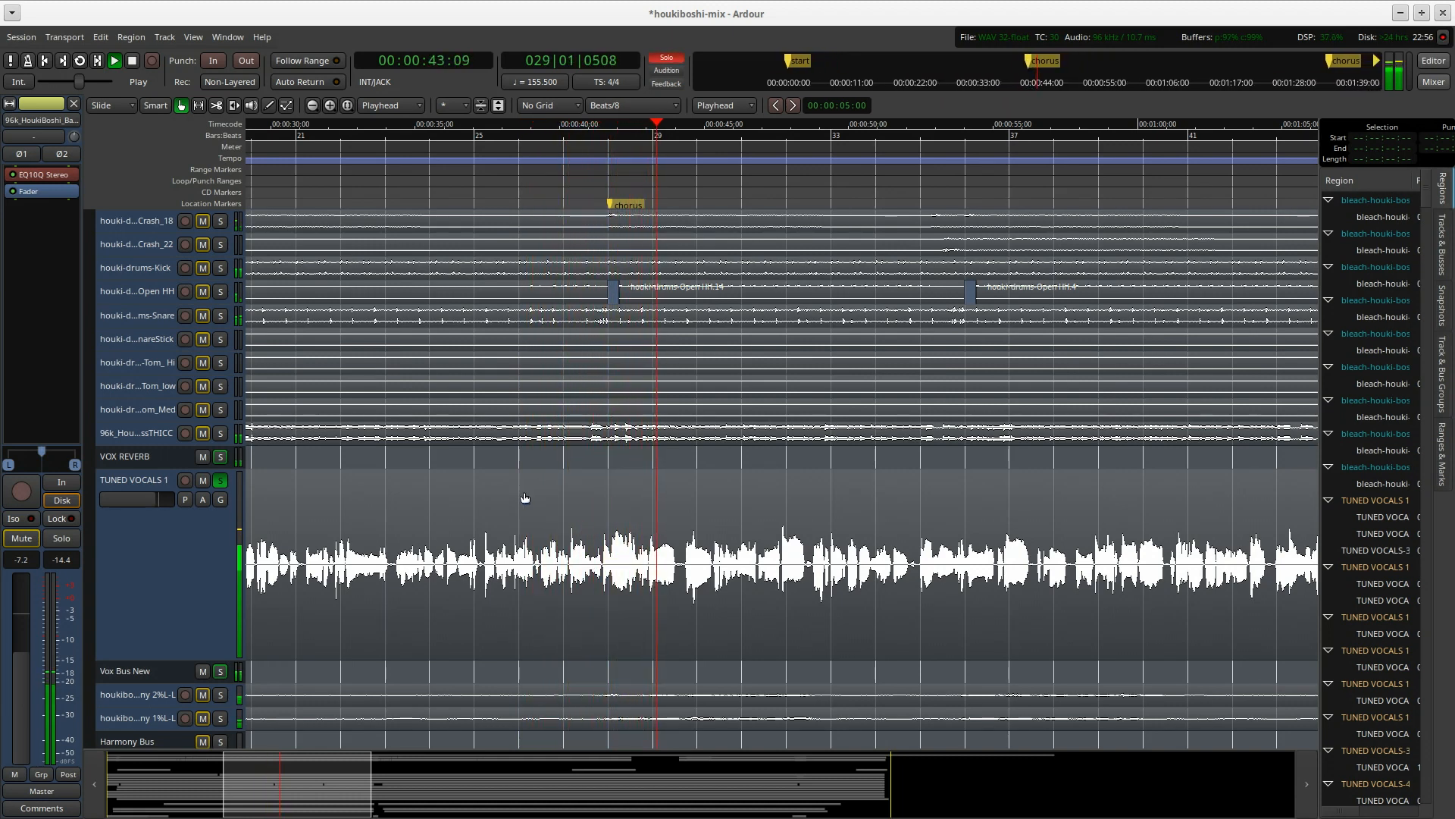
{"action": "key", "text": "space"}
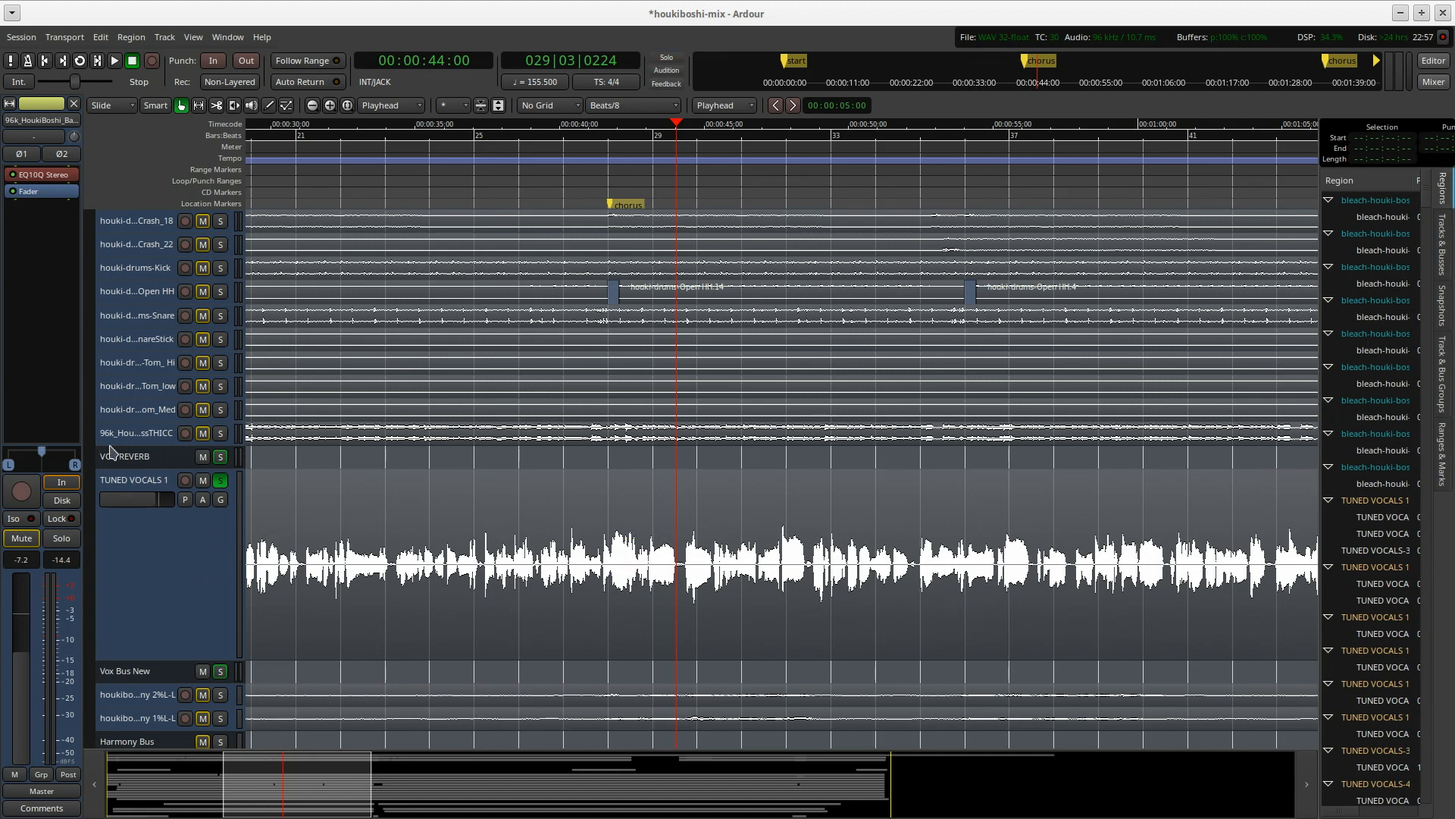
Select the TUNED VOCALS 1 track and play more of it soloed from 00:00:44:00.
{"action": "left_click", "coordinate": [121, 539]}
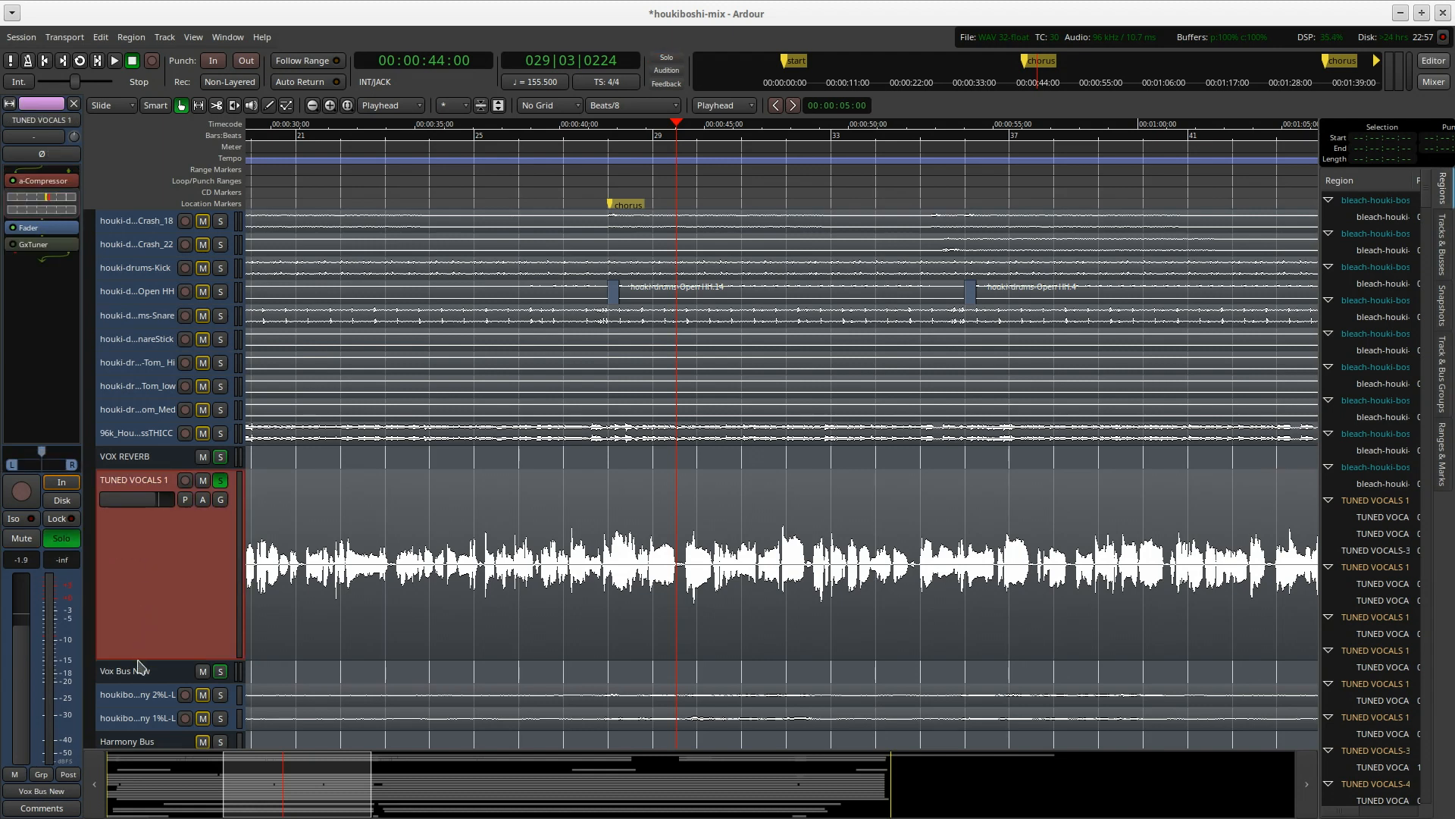
{"action": "scroll", "coordinate": [174, 614], "scroll_direction": "down", "scroll_amount": 1}
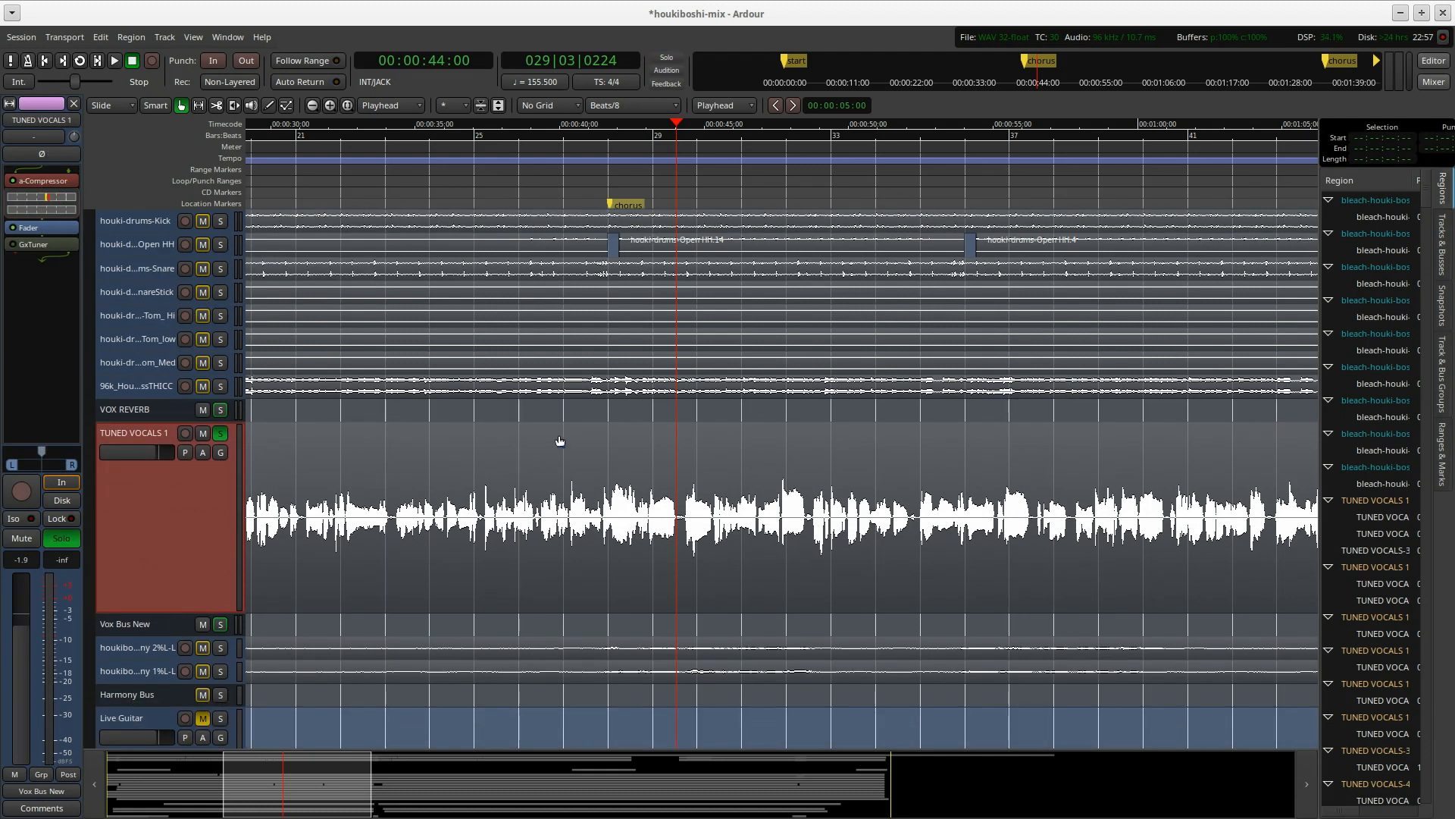
{"action": "key", "text": "space"}
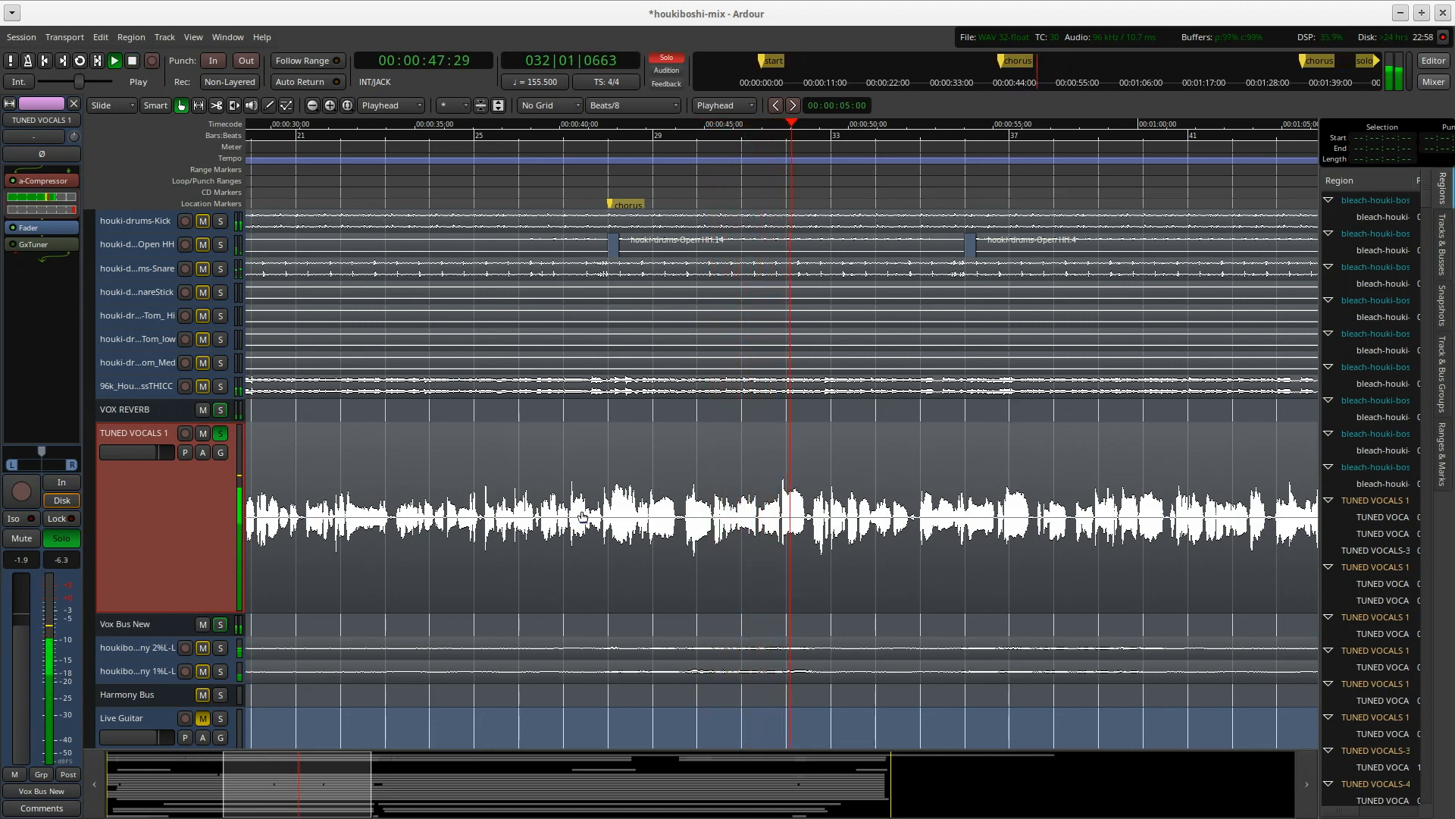
{"action": "key", "text": "space"}
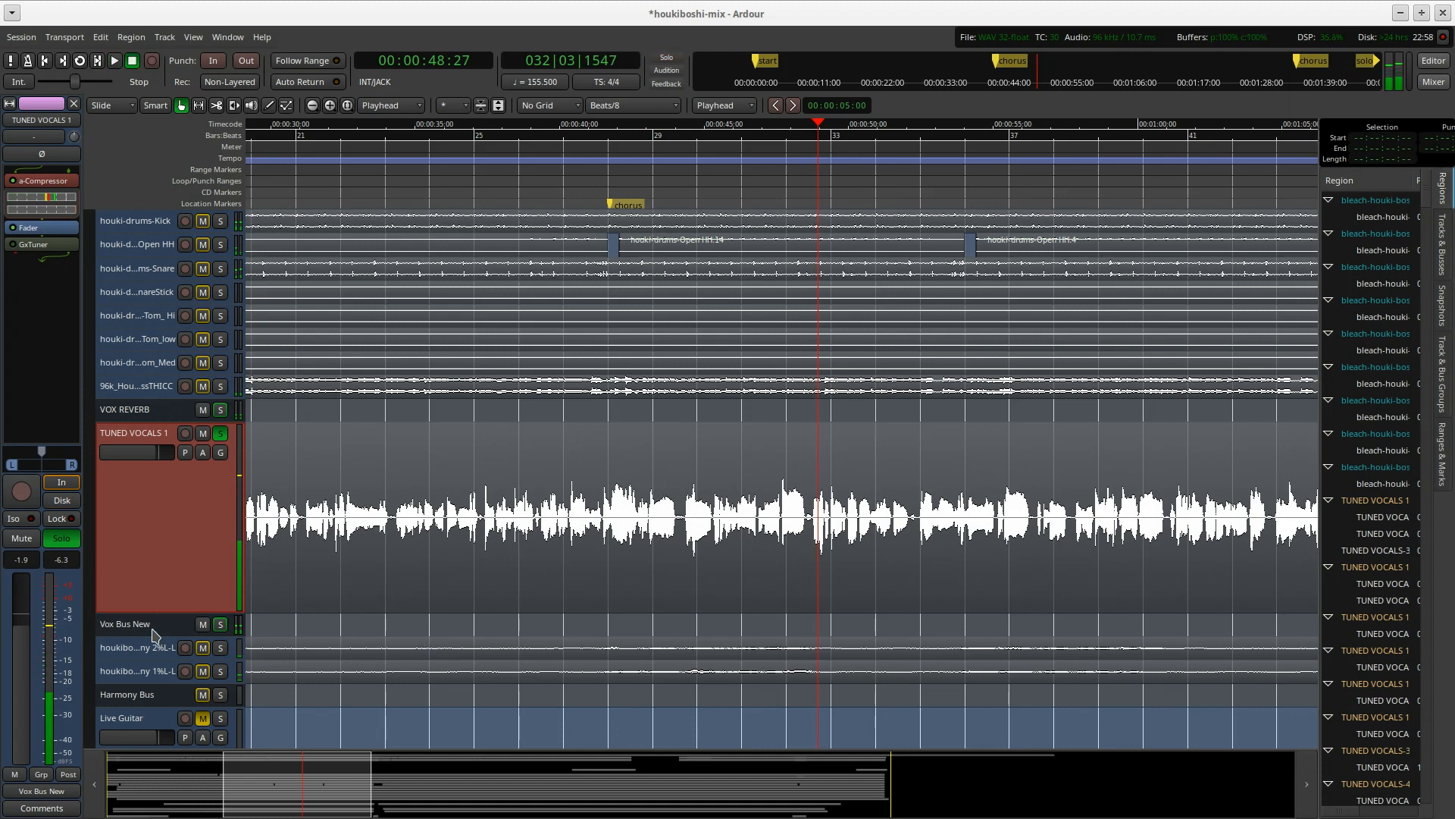
Solo the Vox Bus New bus during playback to hear the processed vocals.
{"action": "scroll", "coordinate": [155, 632], "scroll_direction": "down", "scroll_amount": 2}
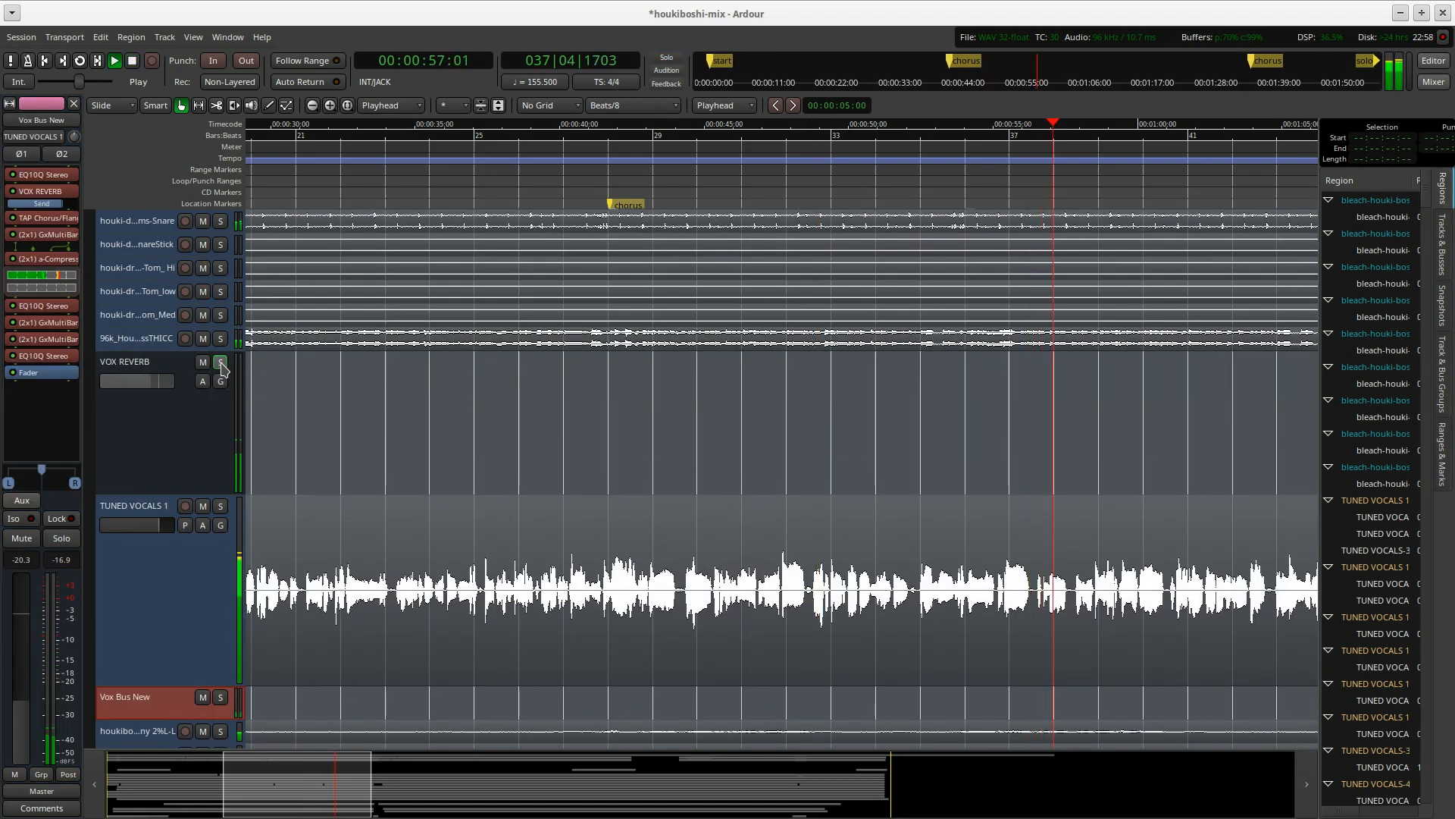
{"action": "left_click", "coordinate": [220, 363]}
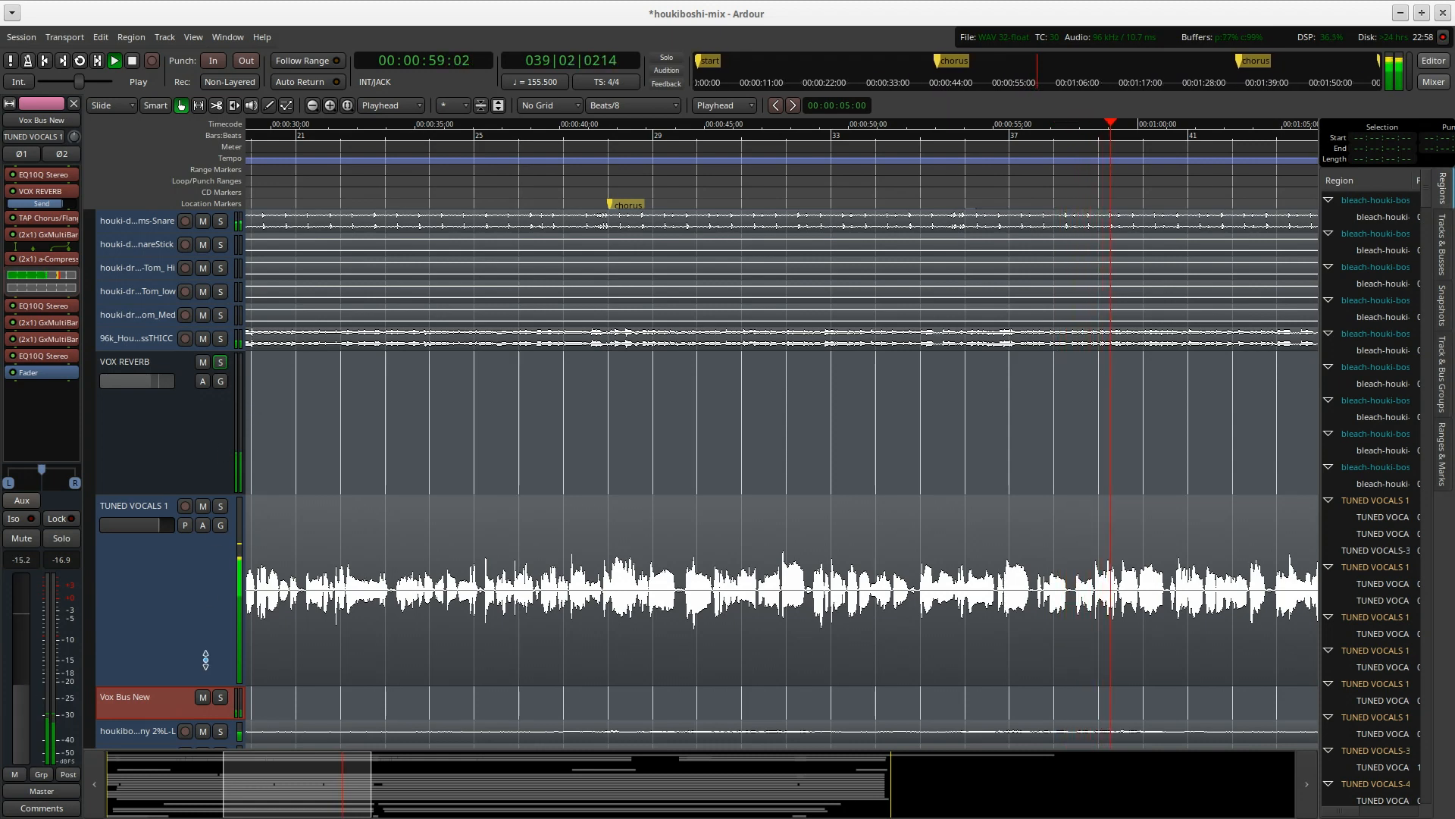
{"action": "left_click", "coordinate": [219, 697]}
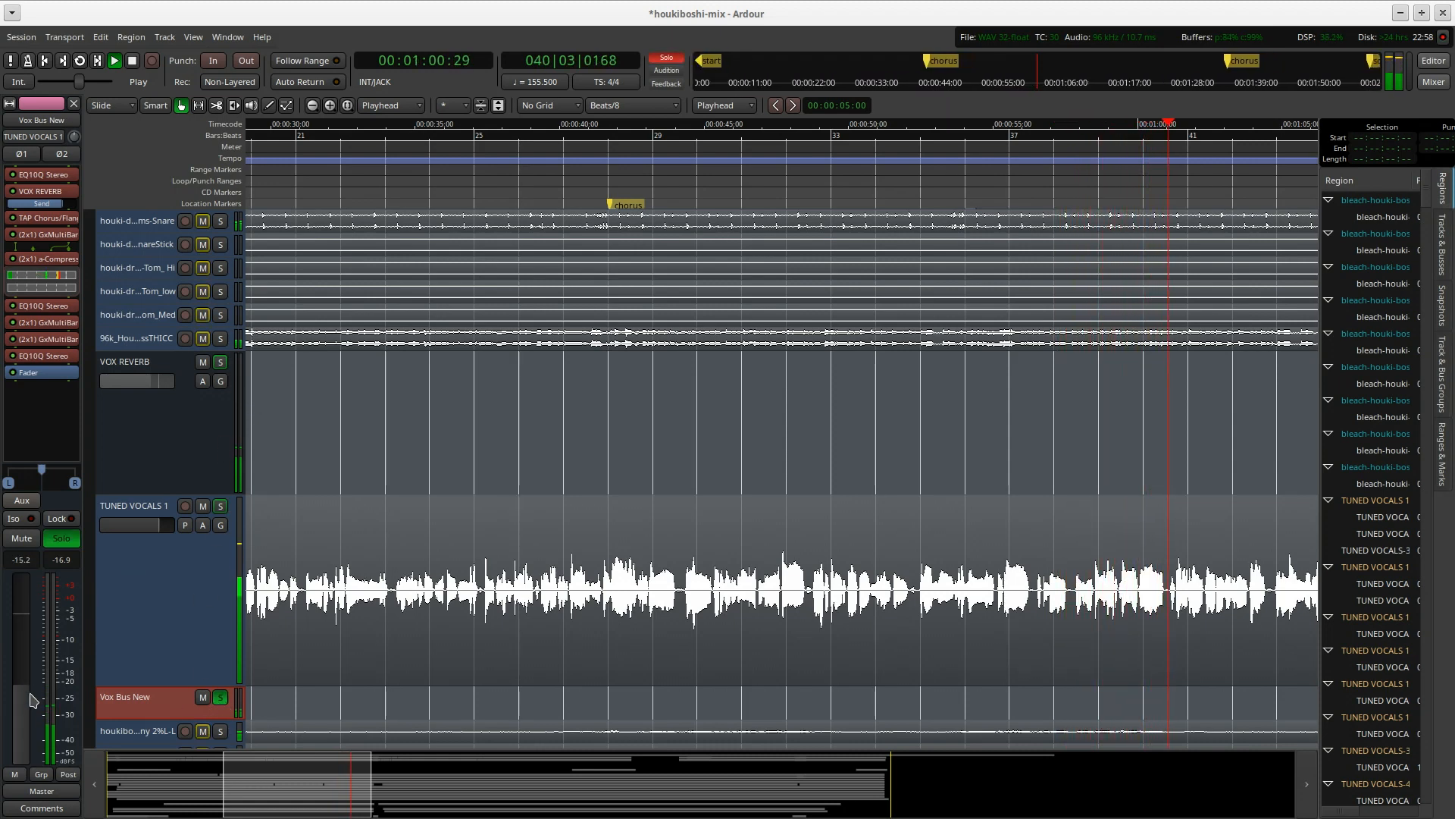
Sweep the Vox Bus New fader down to -inf and back, end its solo with playback stopped, and settle the level at 0.1 dB.
{"action": "left_click_drag", "start_coordinate": [31, 698], "coordinate": [30, 761]}
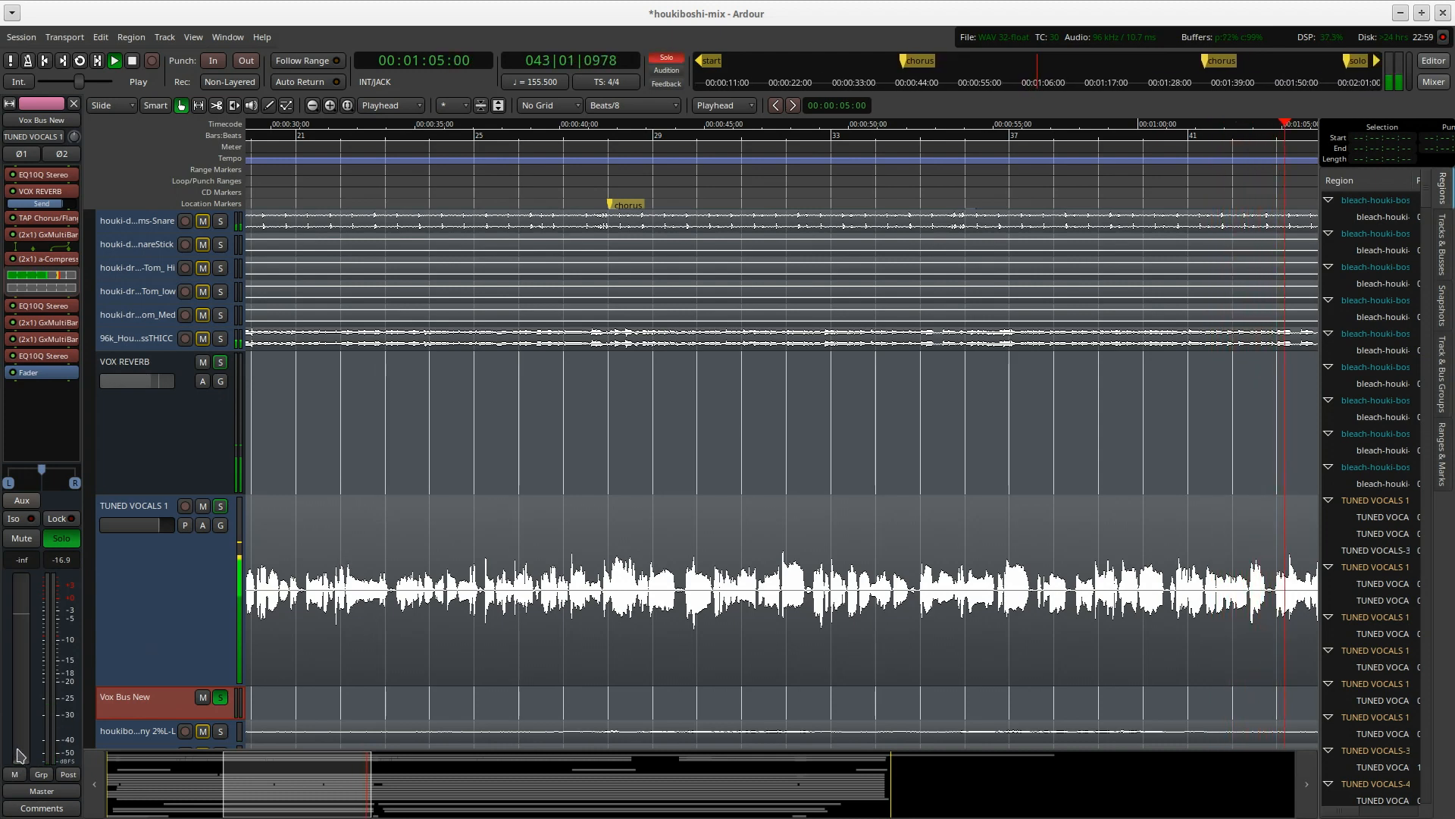
{"action": "left_click_drag", "start_coordinate": [20, 755], "coordinate": [22, 645]}
{"action": "key", "text": "space"}
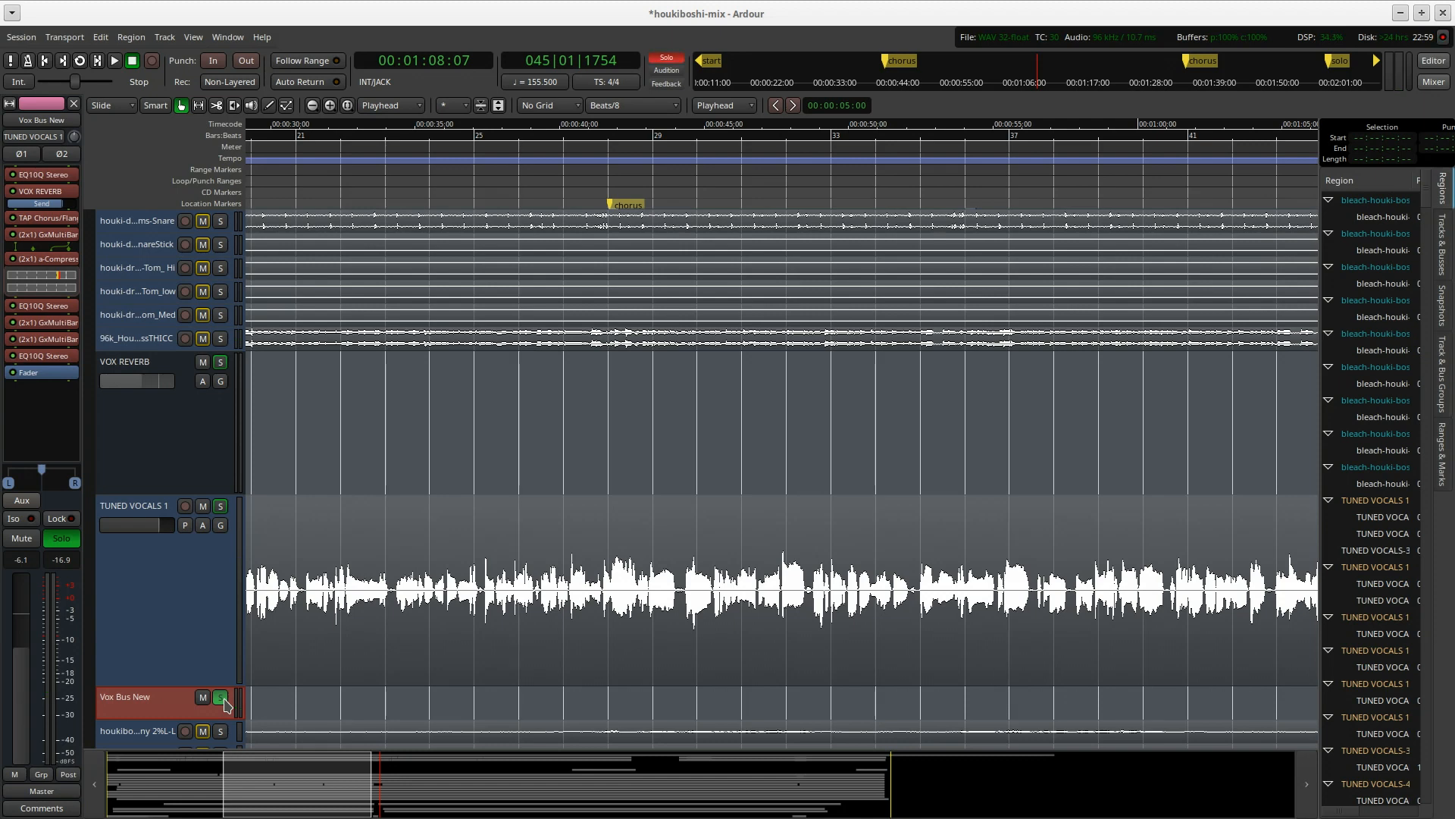
{"action": "left_click", "coordinate": [222, 698]}
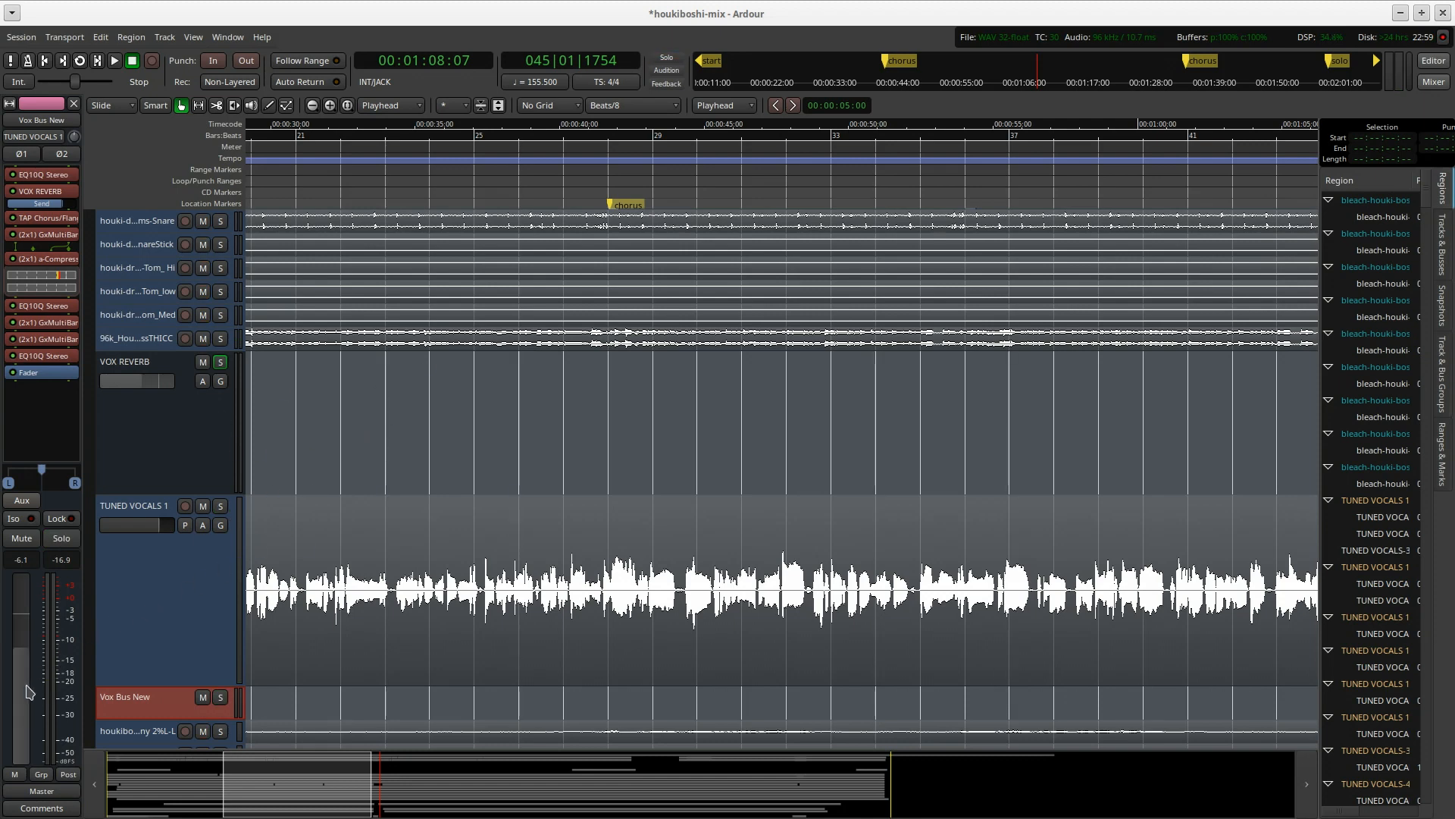
{"action": "left_click_drag", "start_coordinate": [26, 684], "coordinate": [31, 651]}
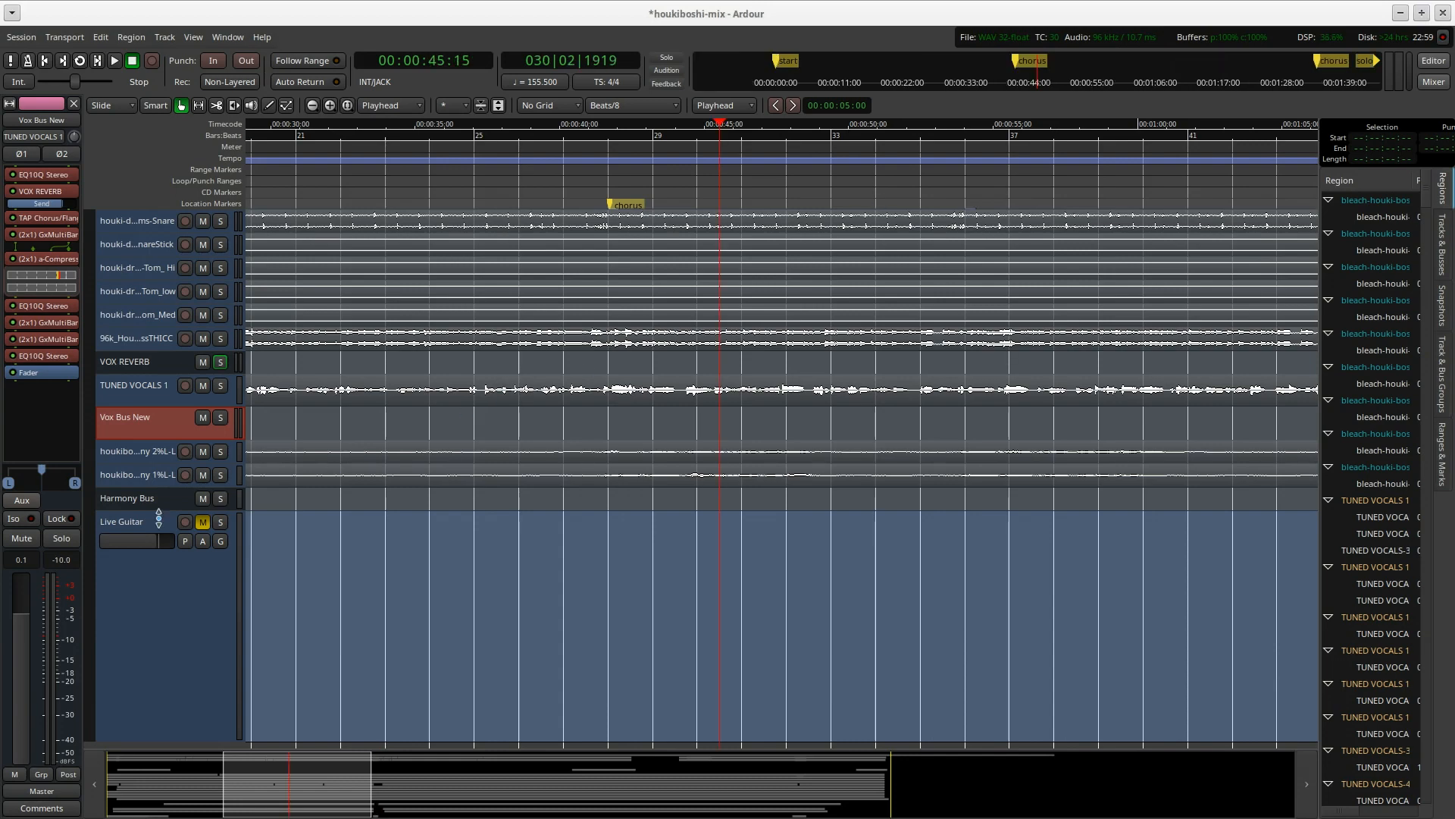
Play the full mix from 00:00:41:23, and return the playhead to 00:00:41:16 just before the chorus.
{"action": "scroll", "coordinate": [150, 346], "scroll_direction": "up", "scroll_amount": 6}
{"action": "scroll", "coordinate": [152, 346], "scroll_direction": "up", "scroll_amount": 6}
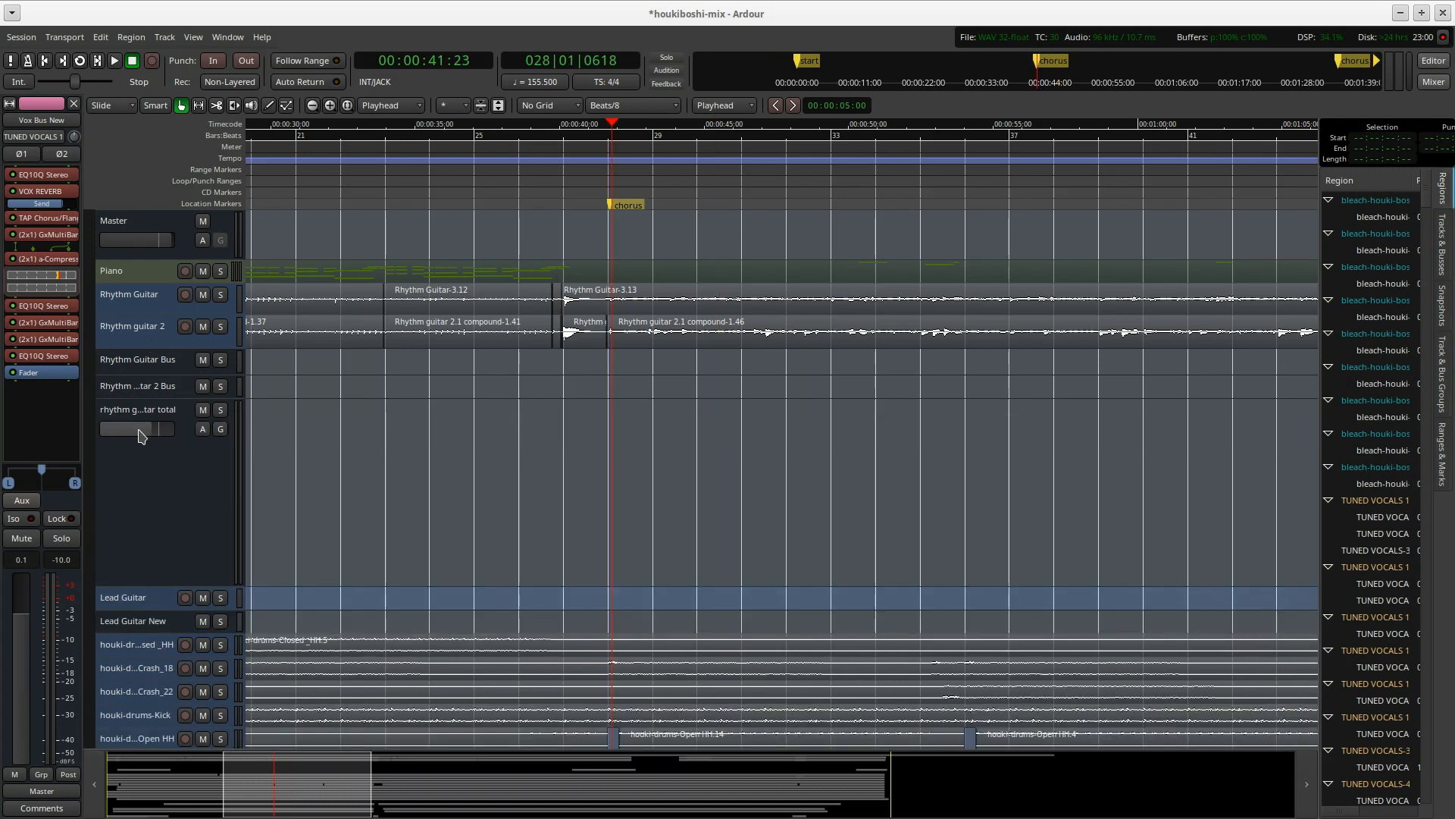
{"action": "key", "text": "space"}
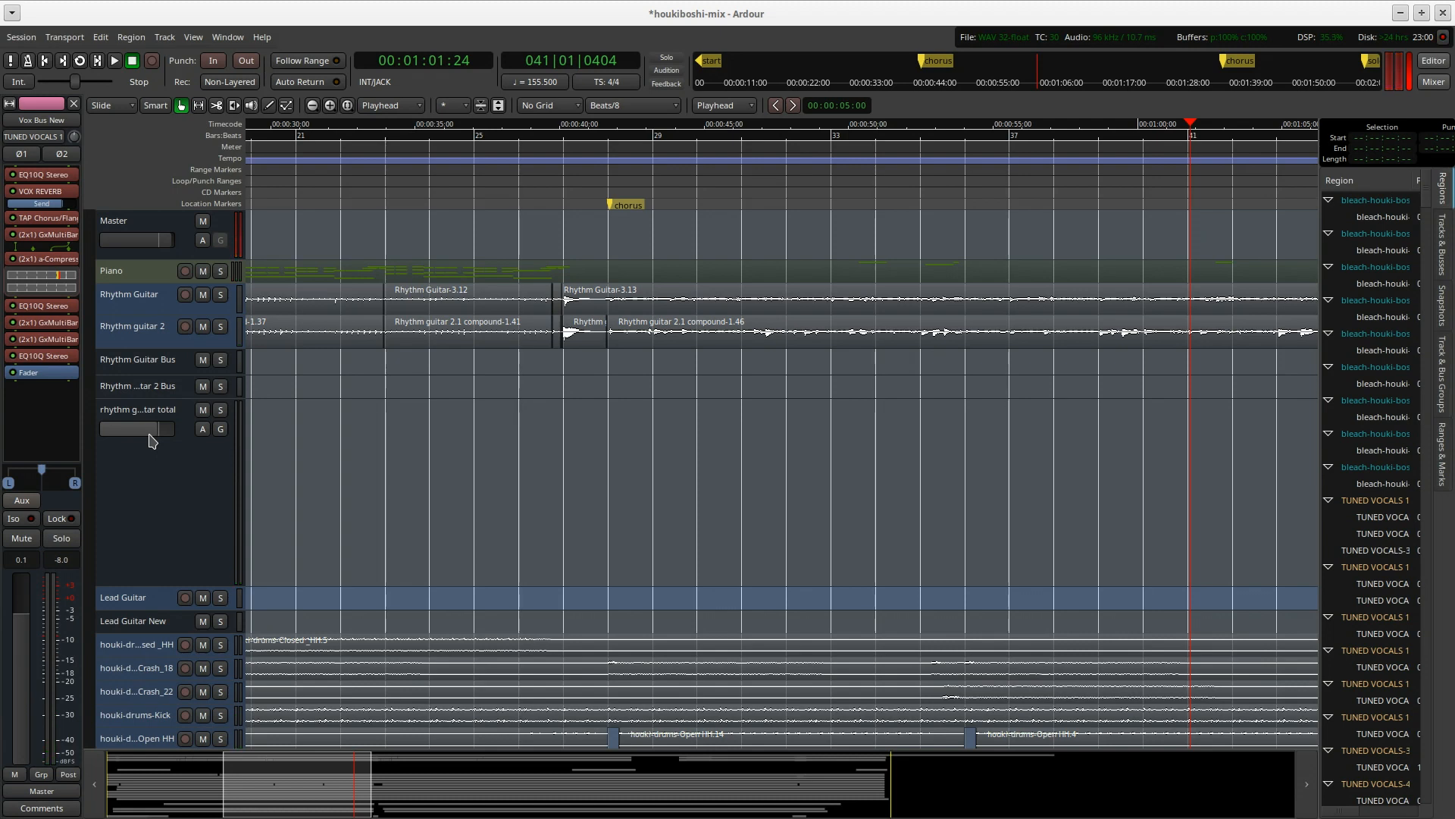
{"action": "left_click", "coordinate": [606, 127]}
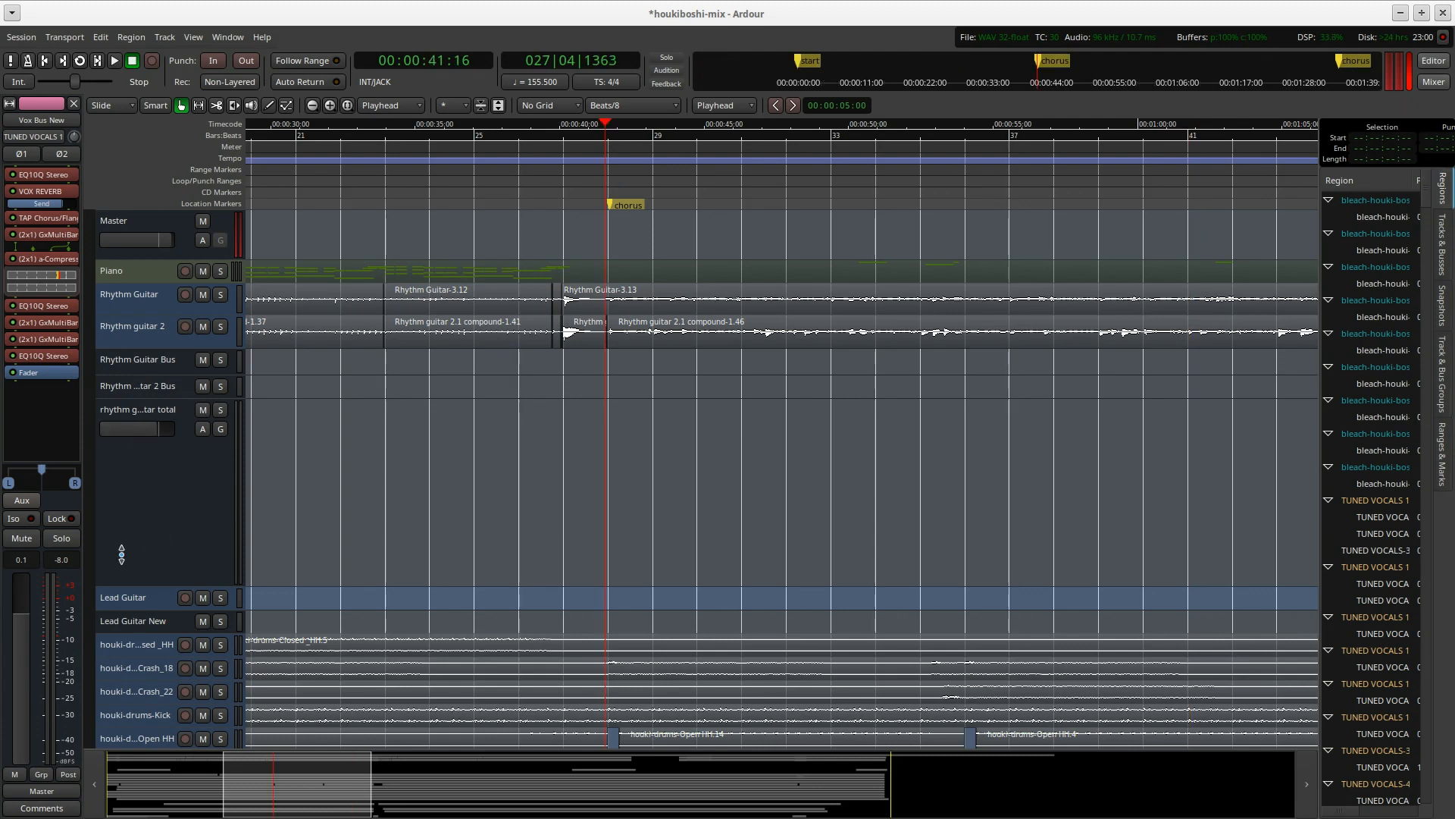
Shrink the rhythm guitar total bus and enlarge the BassTHICC track while the mix plays from 00:00:41:16.
{"action": "left_click_drag", "start_coordinate": [123, 577], "coordinate": [120, 415]}
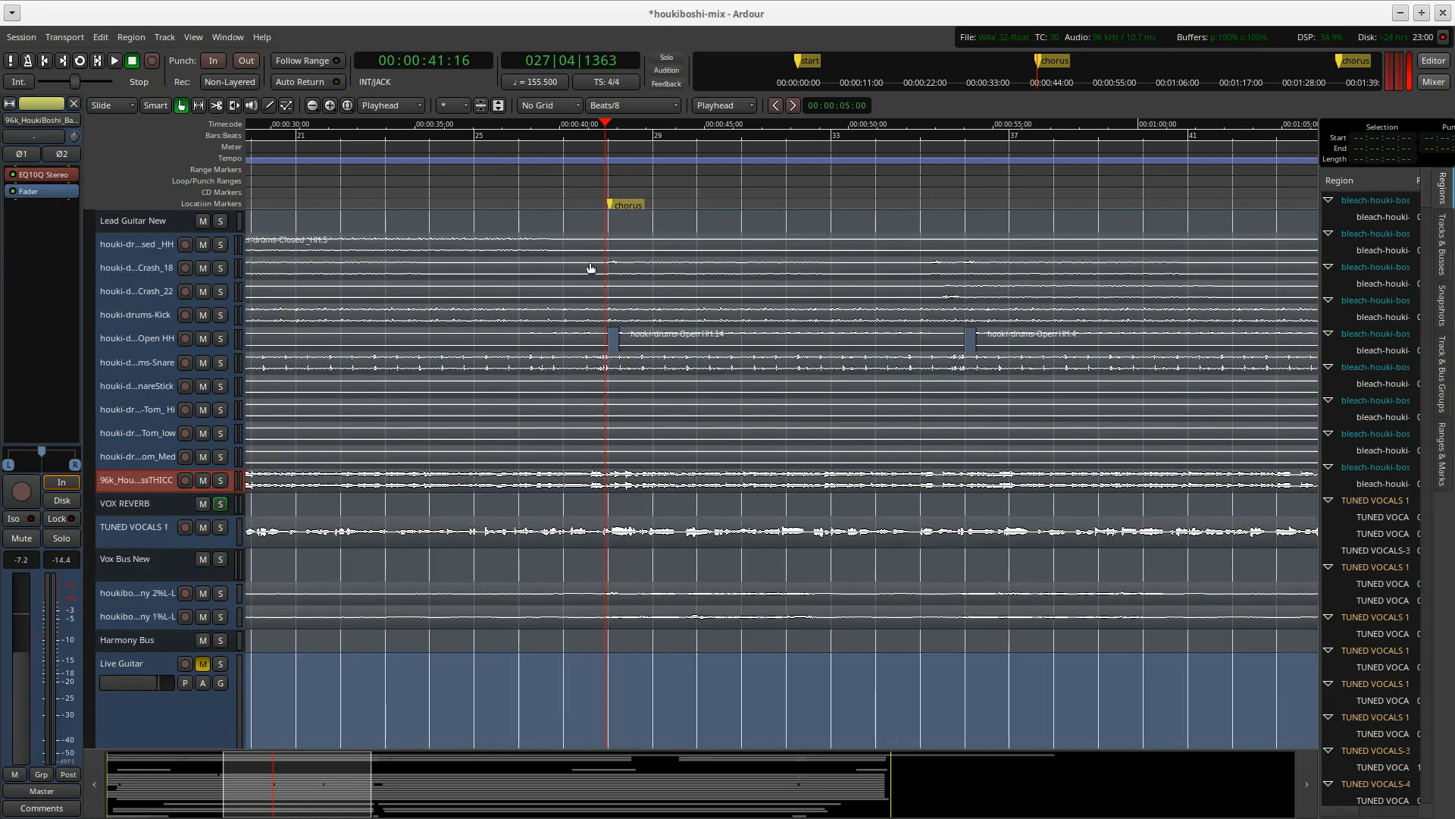
{"action": "key", "text": "space"}
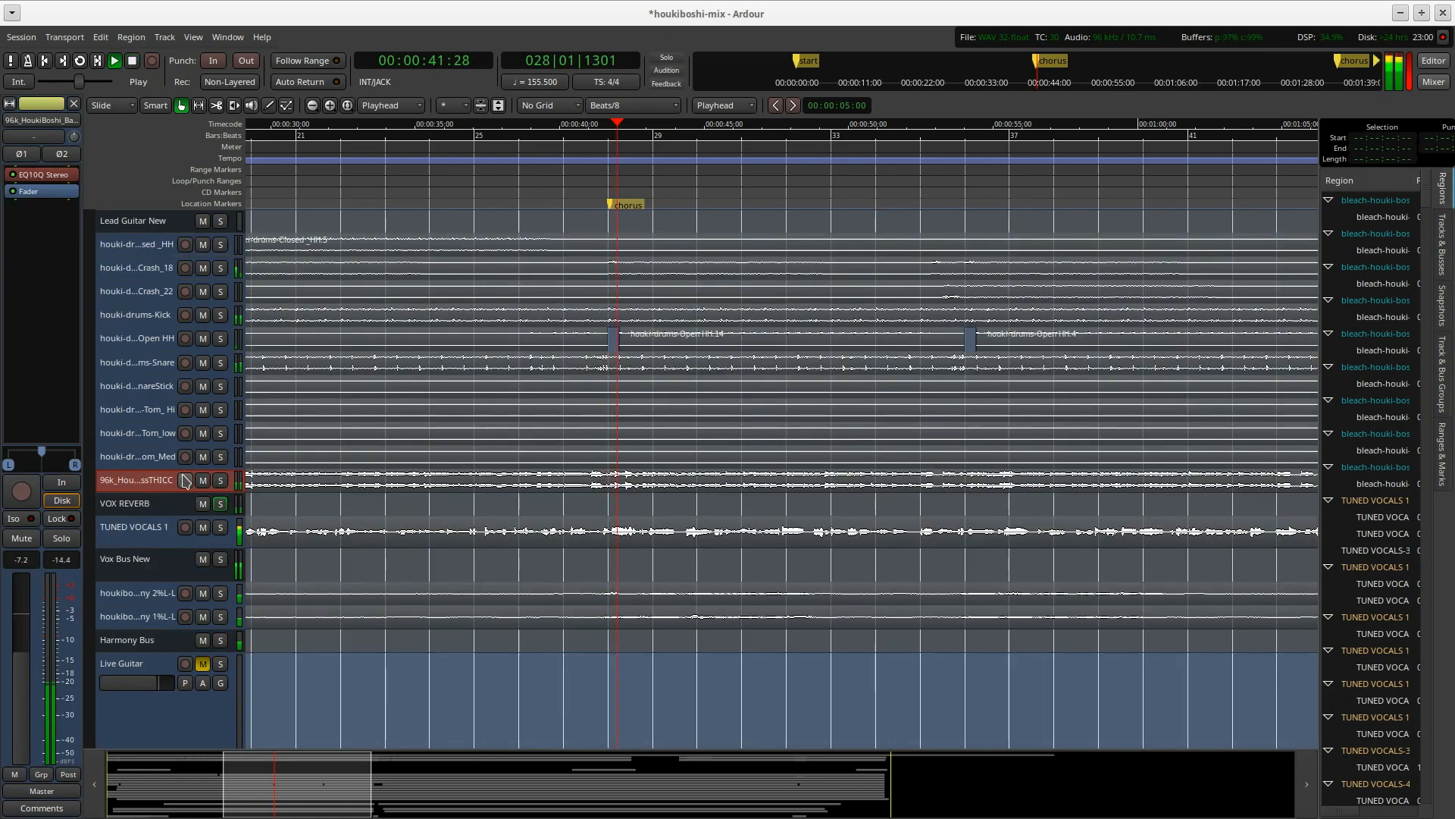
{"action": "left_click_drag", "start_coordinate": [142, 491], "coordinate": [137, 620]}
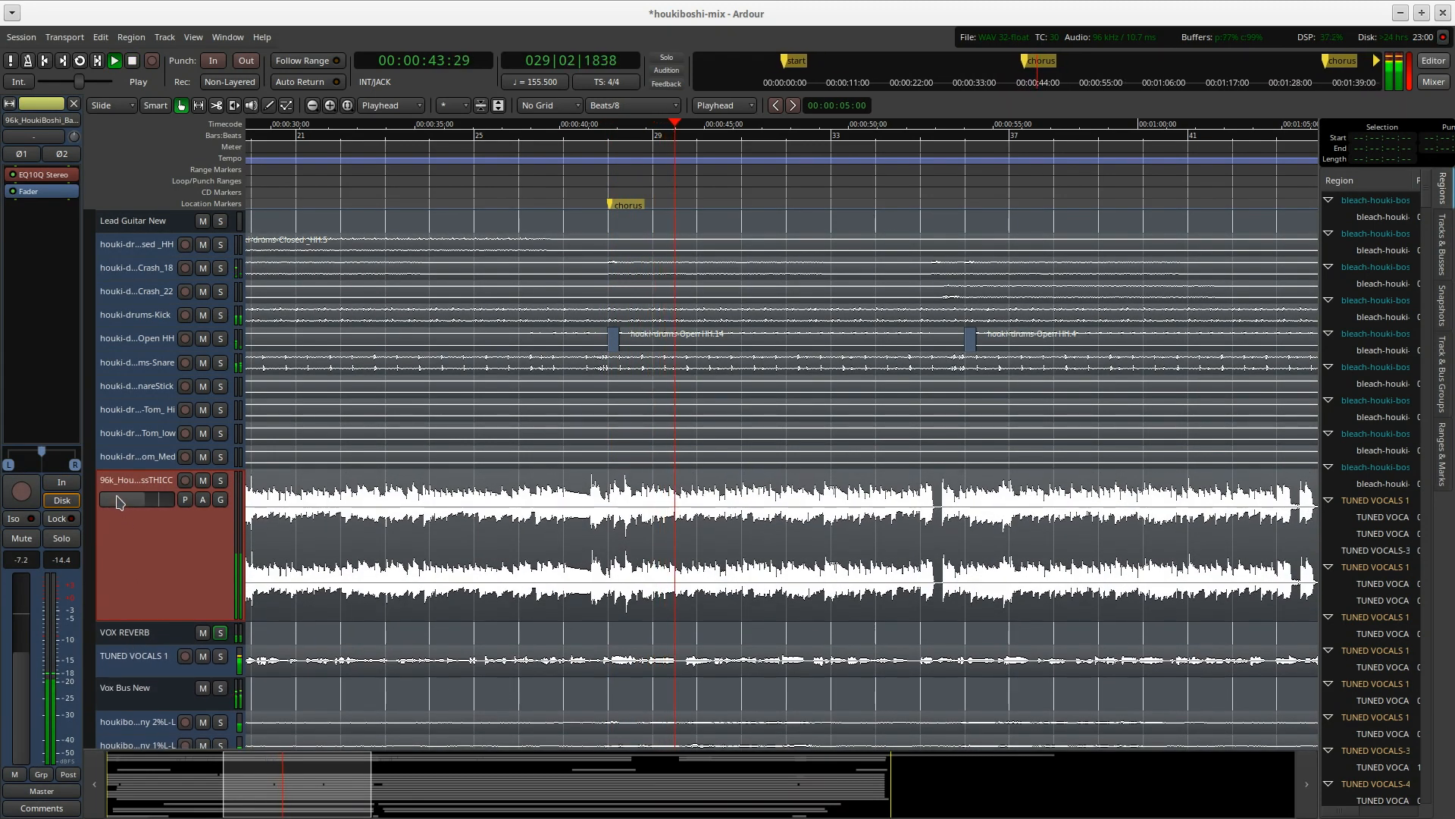
Compare the BassTHICC level in the mix at 6.0 dB and -inf, set its fader to -4.8 dB, and stop playback.
{"action": "left_click_drag", "start_coordinate": [117, 503], "coordinate": [186, 501]}
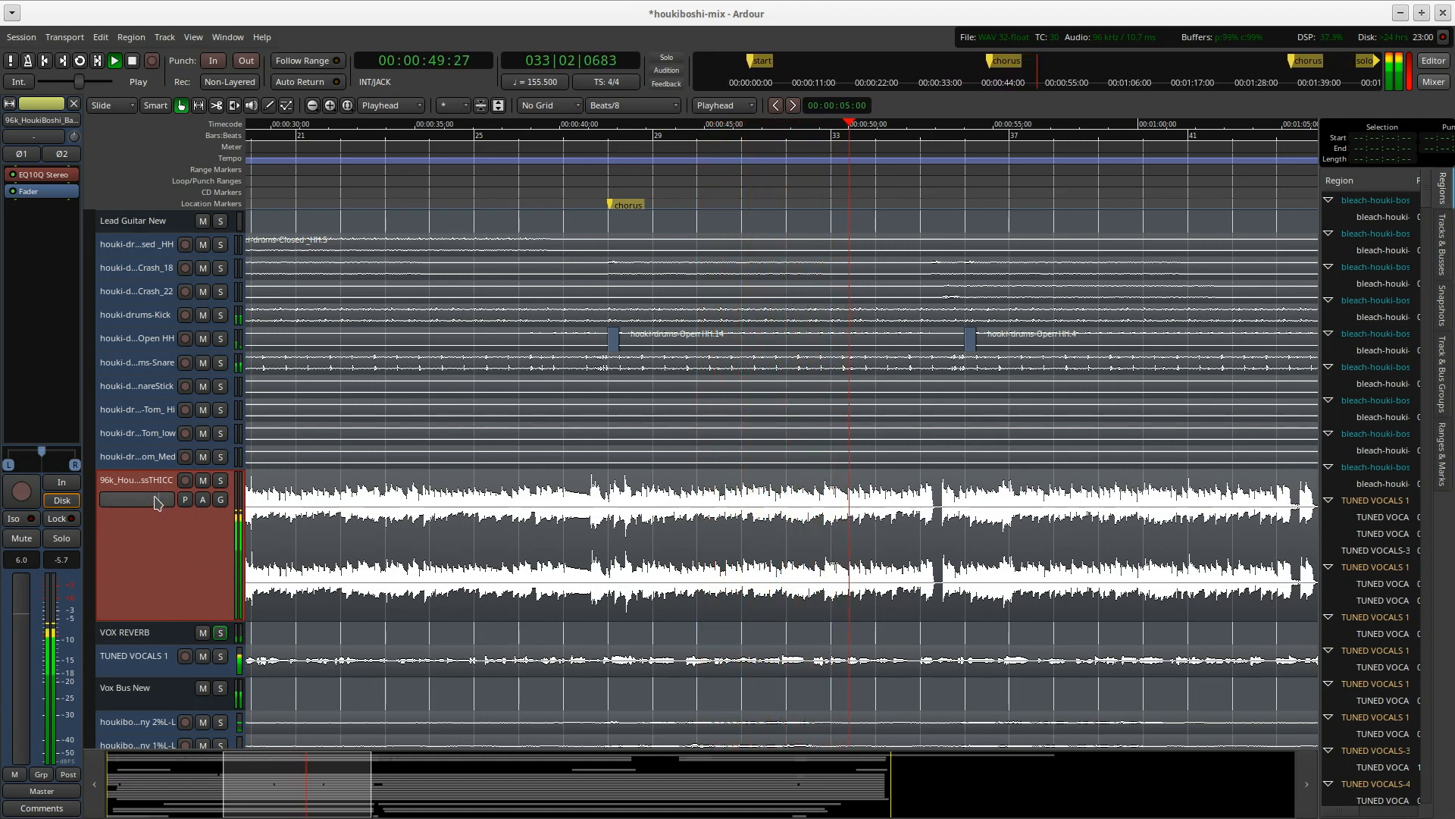
{"action": "key", "text": "space"}
{"action": "left_click_drag", "start_coordinate": [157, 502], "coordinate": [115, 508]}
{"action": "key", "text": "space"}
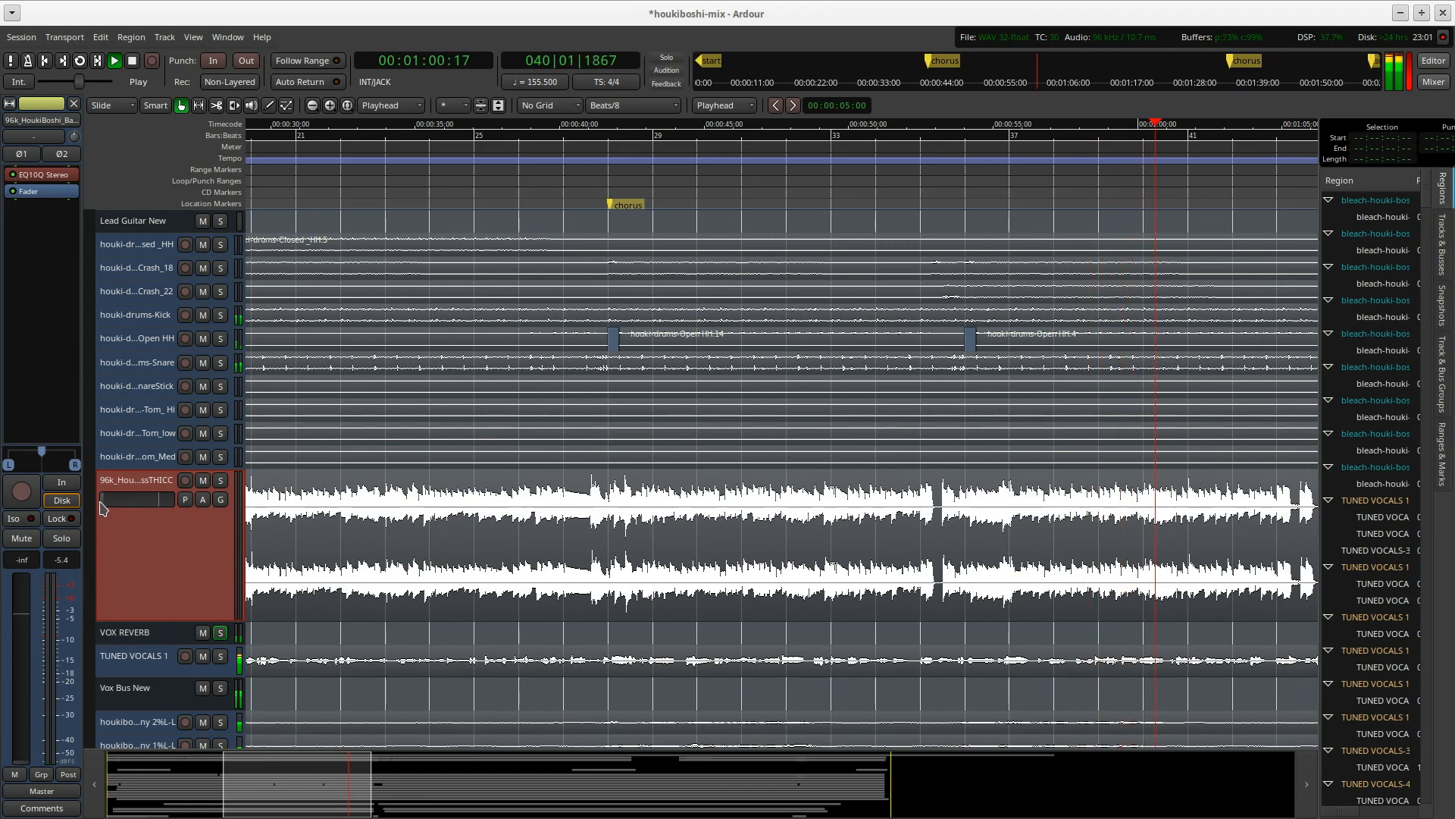
{"action": "left_click_drag", "start_coordinate": [104, 507], "coordinate": [146, 518]}
{"action": "key", "text": "space"}
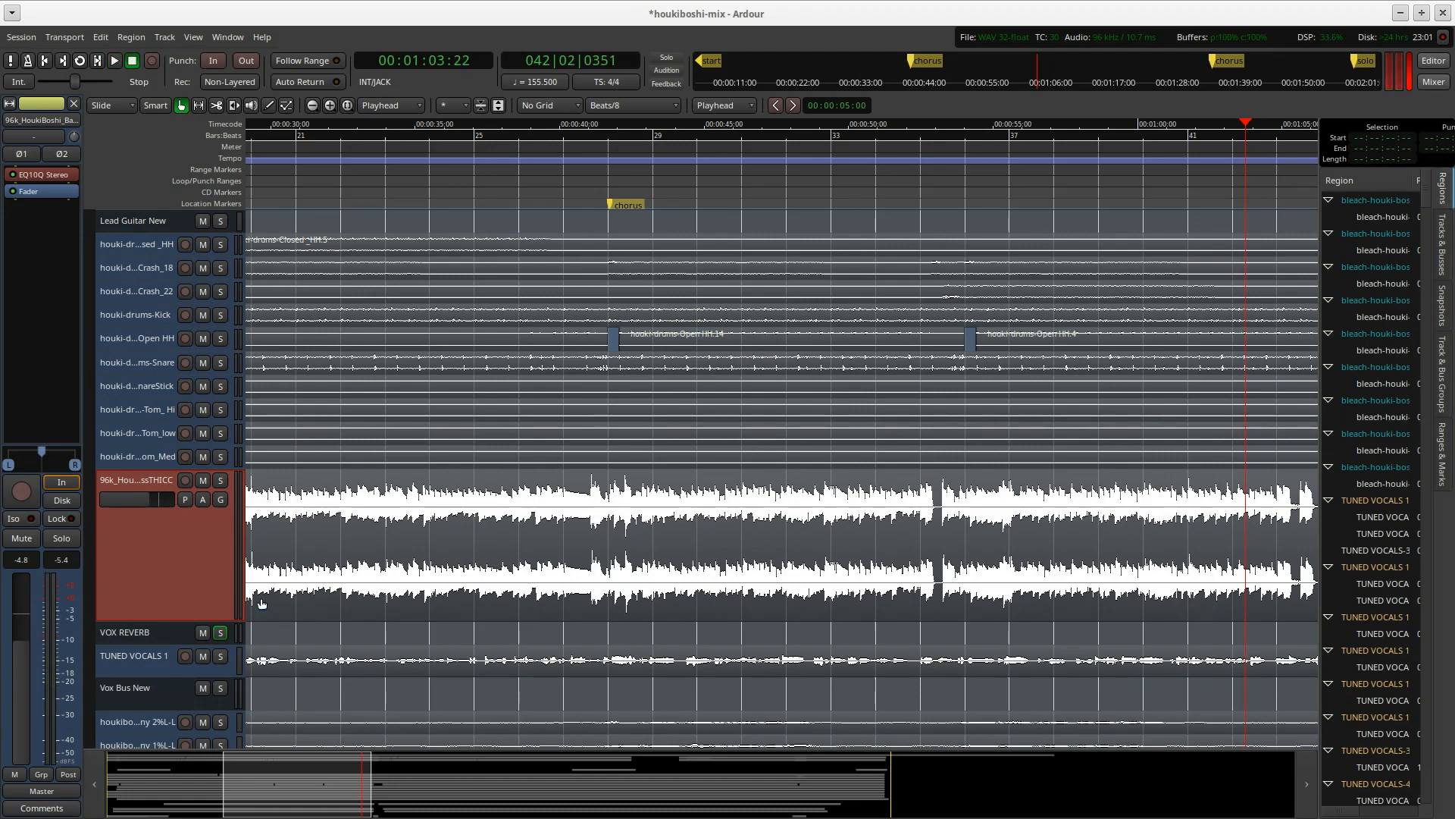
Replay the mix from 00:00:41:16, raise the Vox Bus New fader to 6.0 dB for comparison, and settle it at 1.6 dB.
{"action": "scroll", "coordinate": [189, 515], "scroll_direction": "down", "scroll_amount": 3}
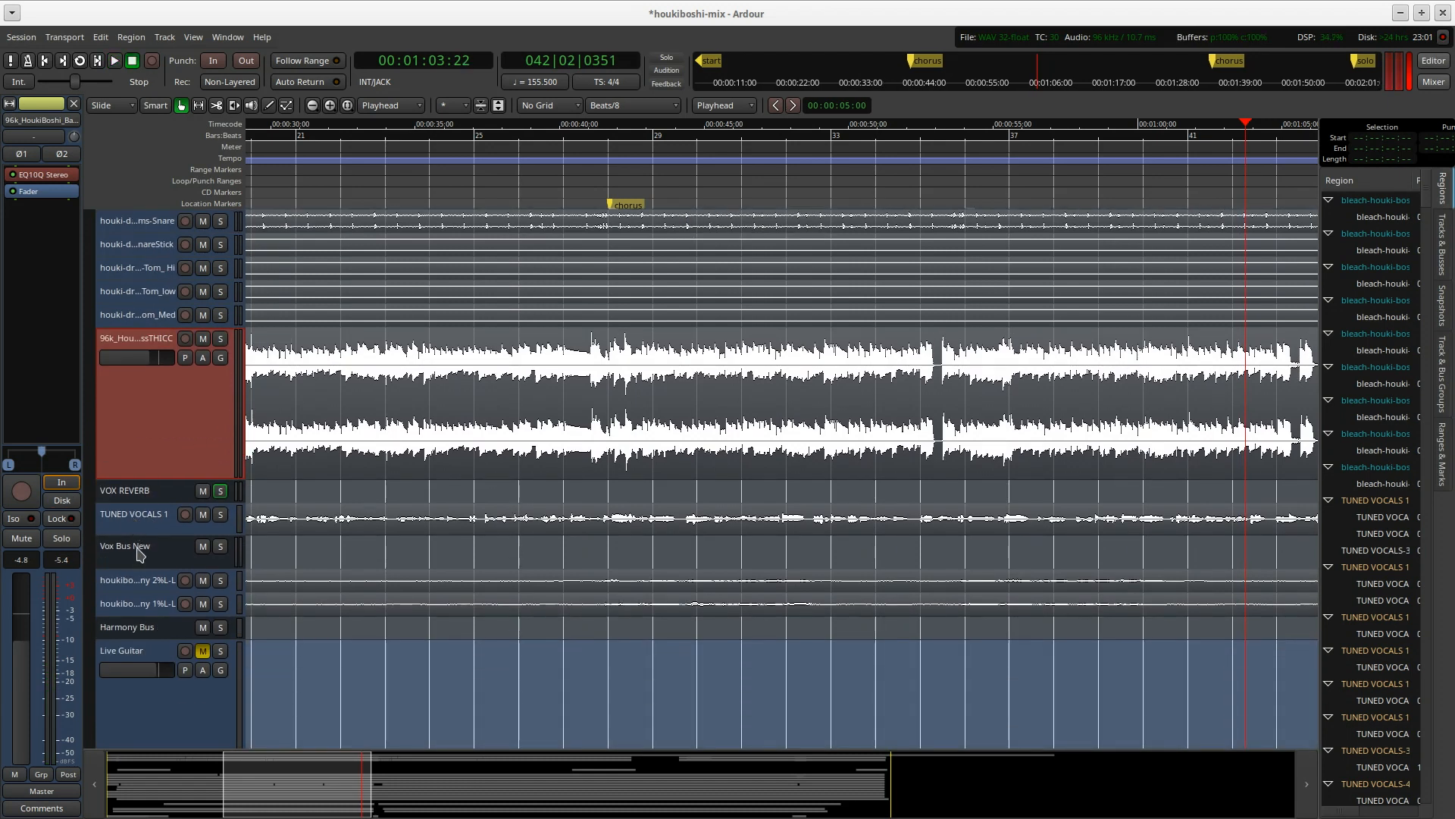
{"action": "left_click", "coordinate": [605, 184]}
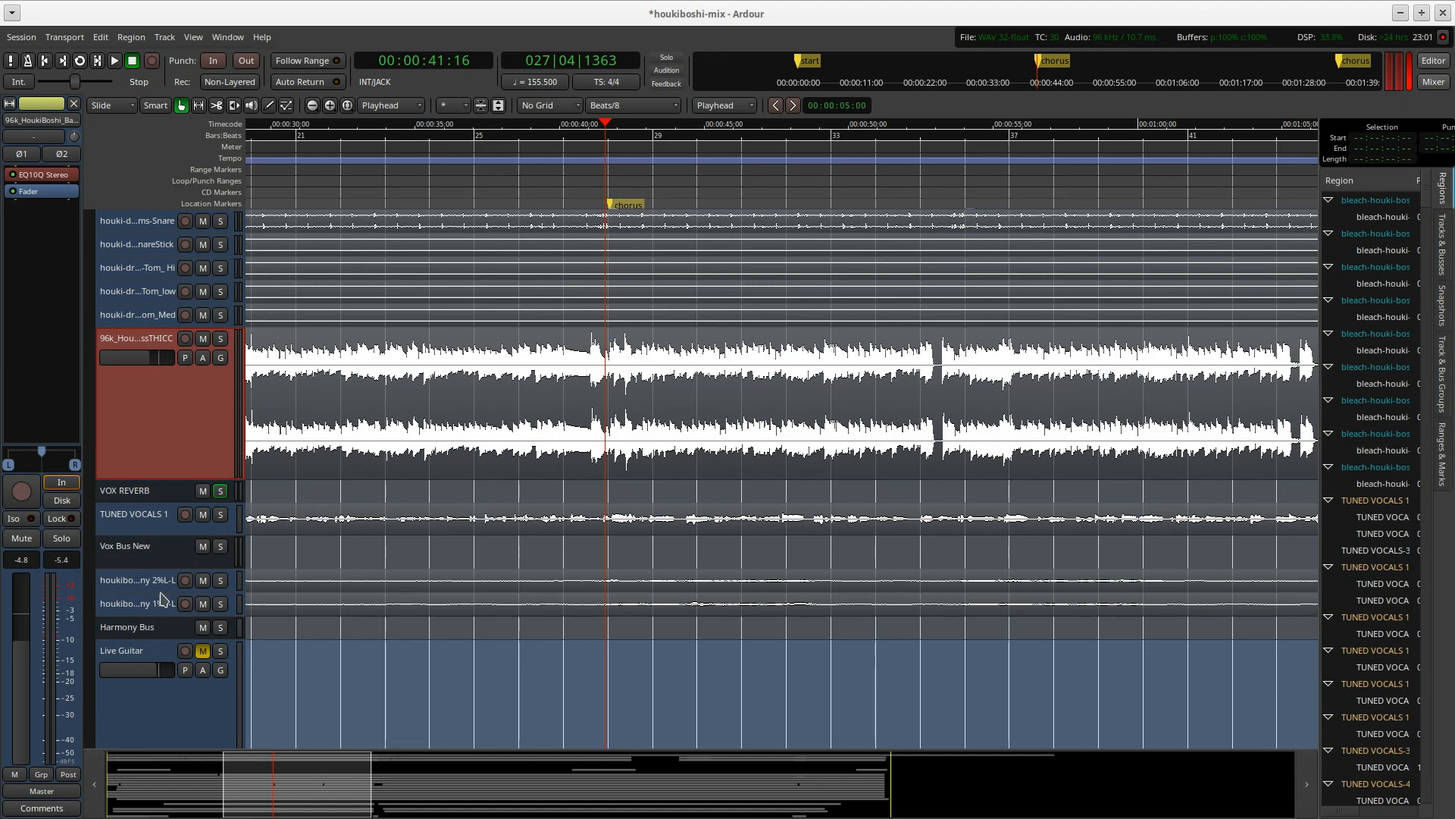
{"action": "left_click", "coordinate": [136, 526]}
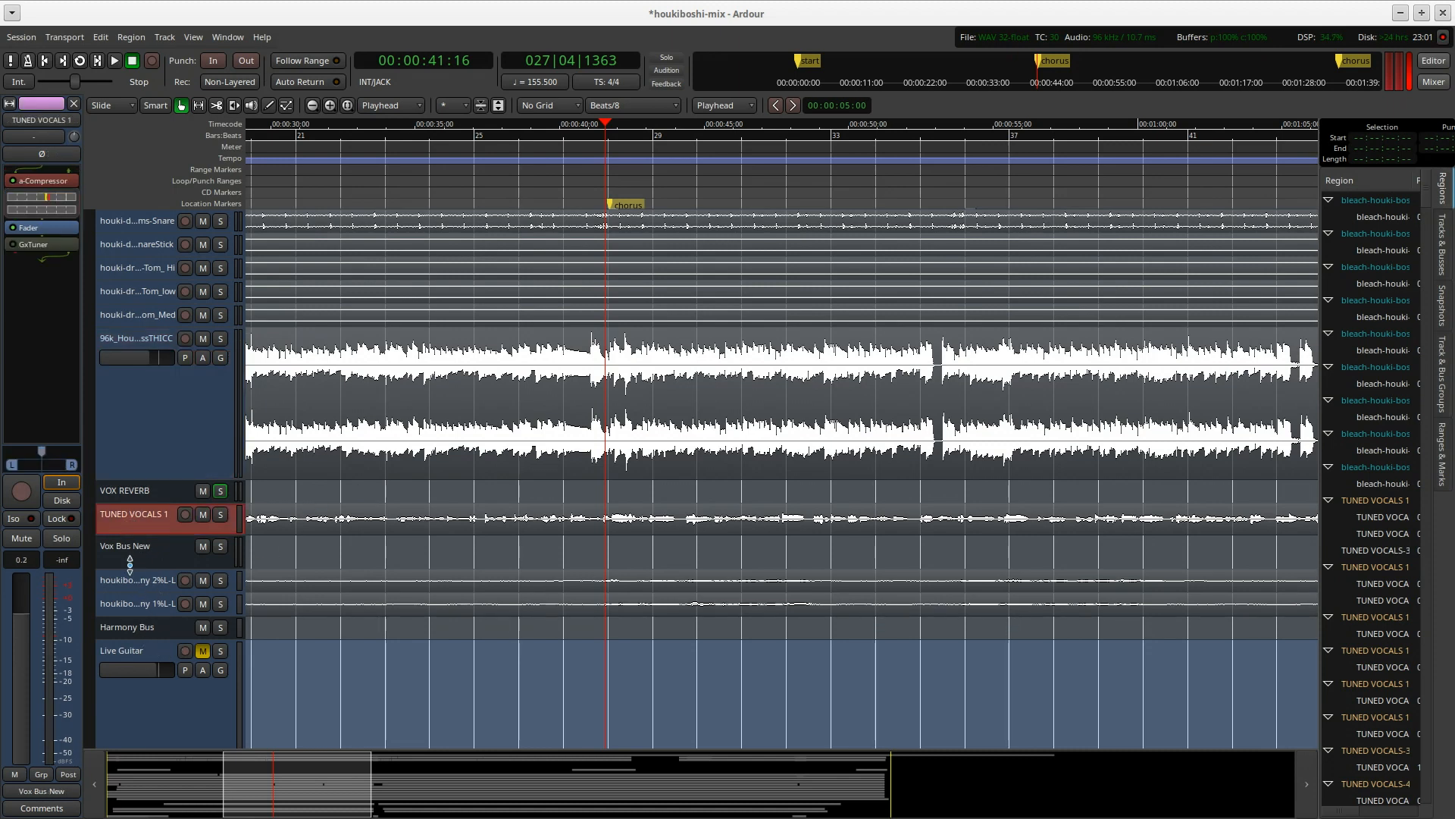
{"action": "left_click", "coordinate": [127, 552]}
{"action": "key", "text": "space"}
{"action": "left_click_drag", "start_coordinate": [23, 682], "coordinate": [27, 599]}
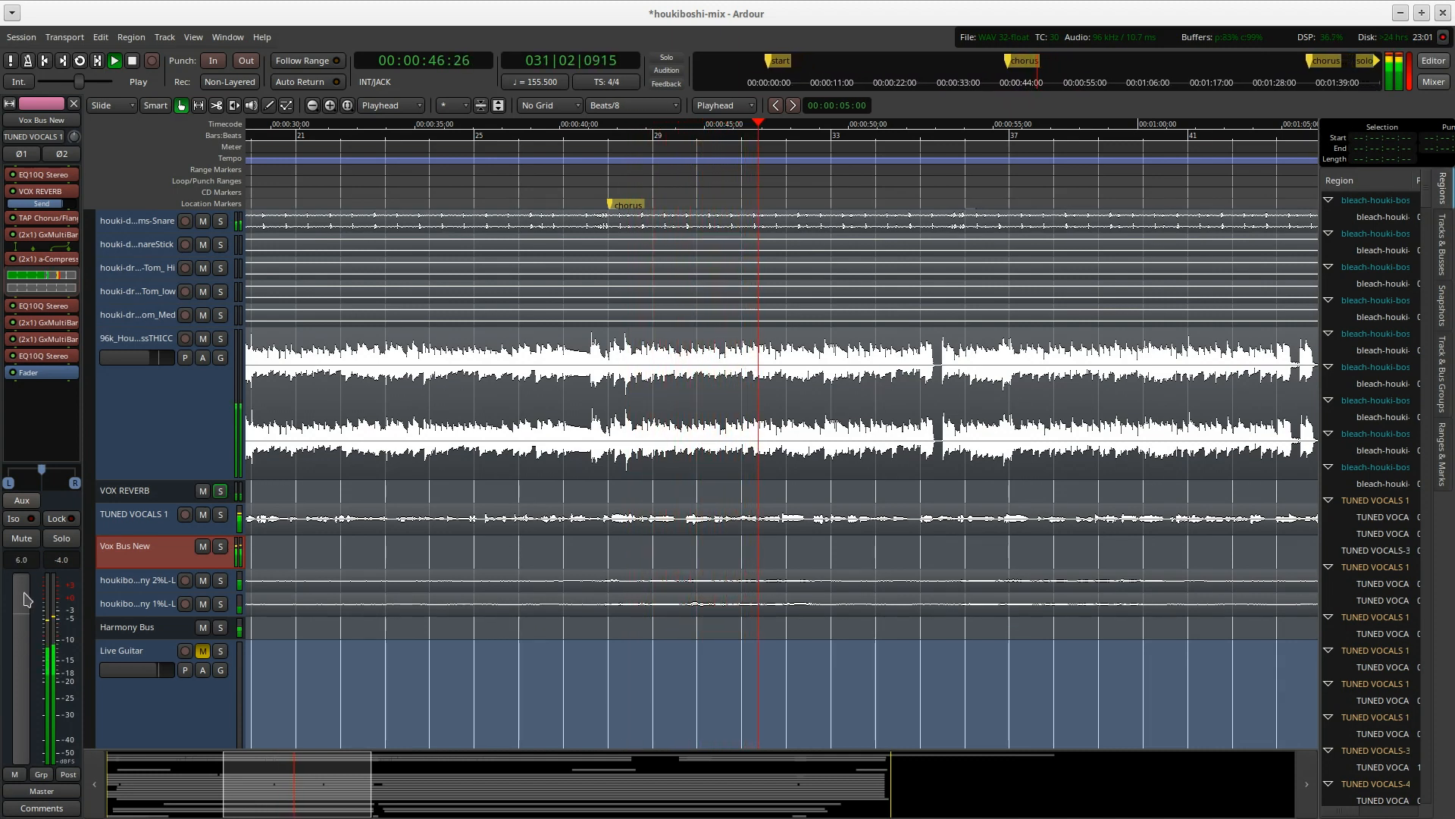
{"action": "left_click_drag", "start_coordinate": [27, 599], "coordinate": [19, 705]}
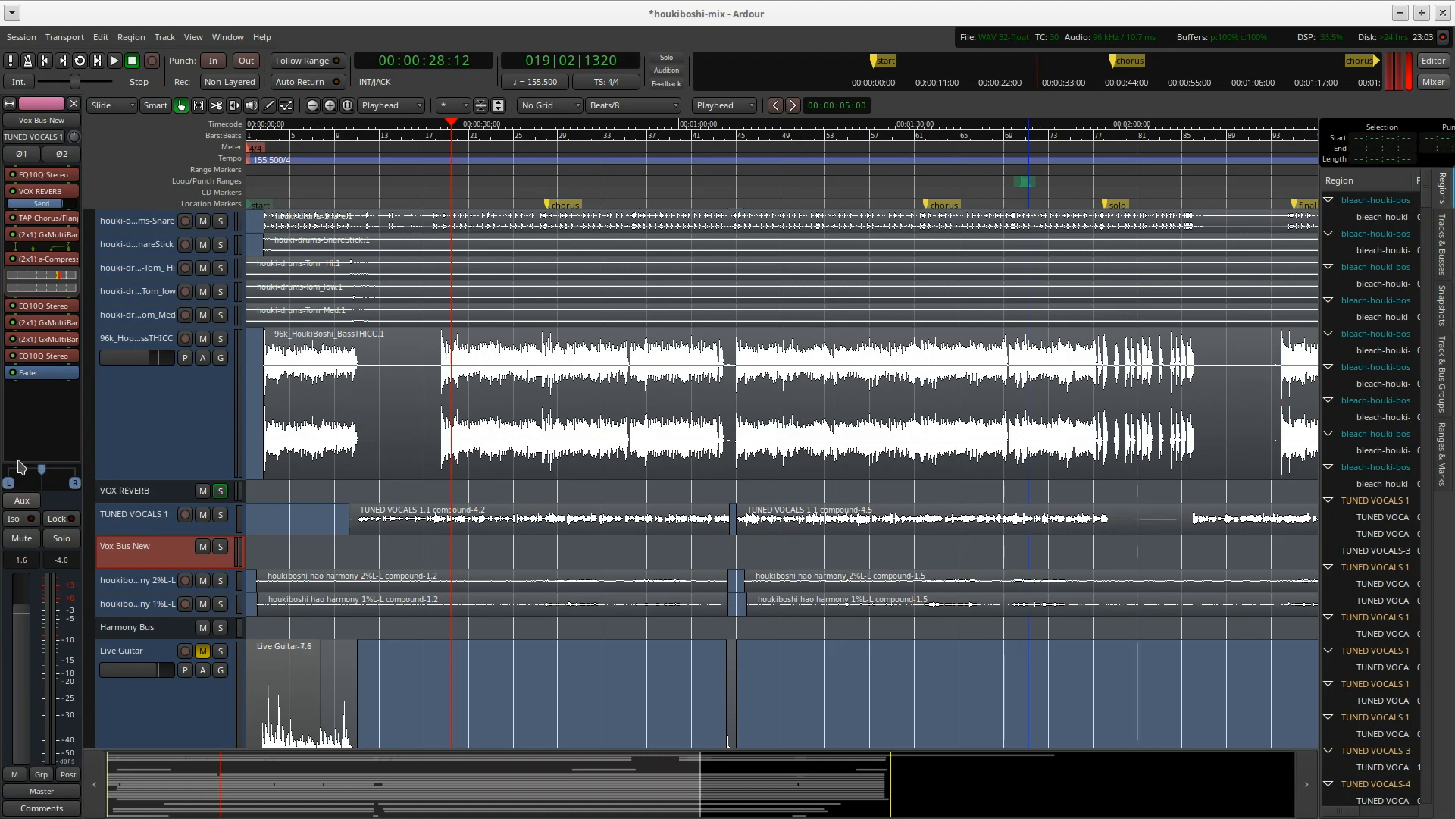
Solo the BassTHICC track, play it from the first chorus marker, and set its fader to 0.3 dB.
{"action": "left_click", "coordinate": [136, 409]}
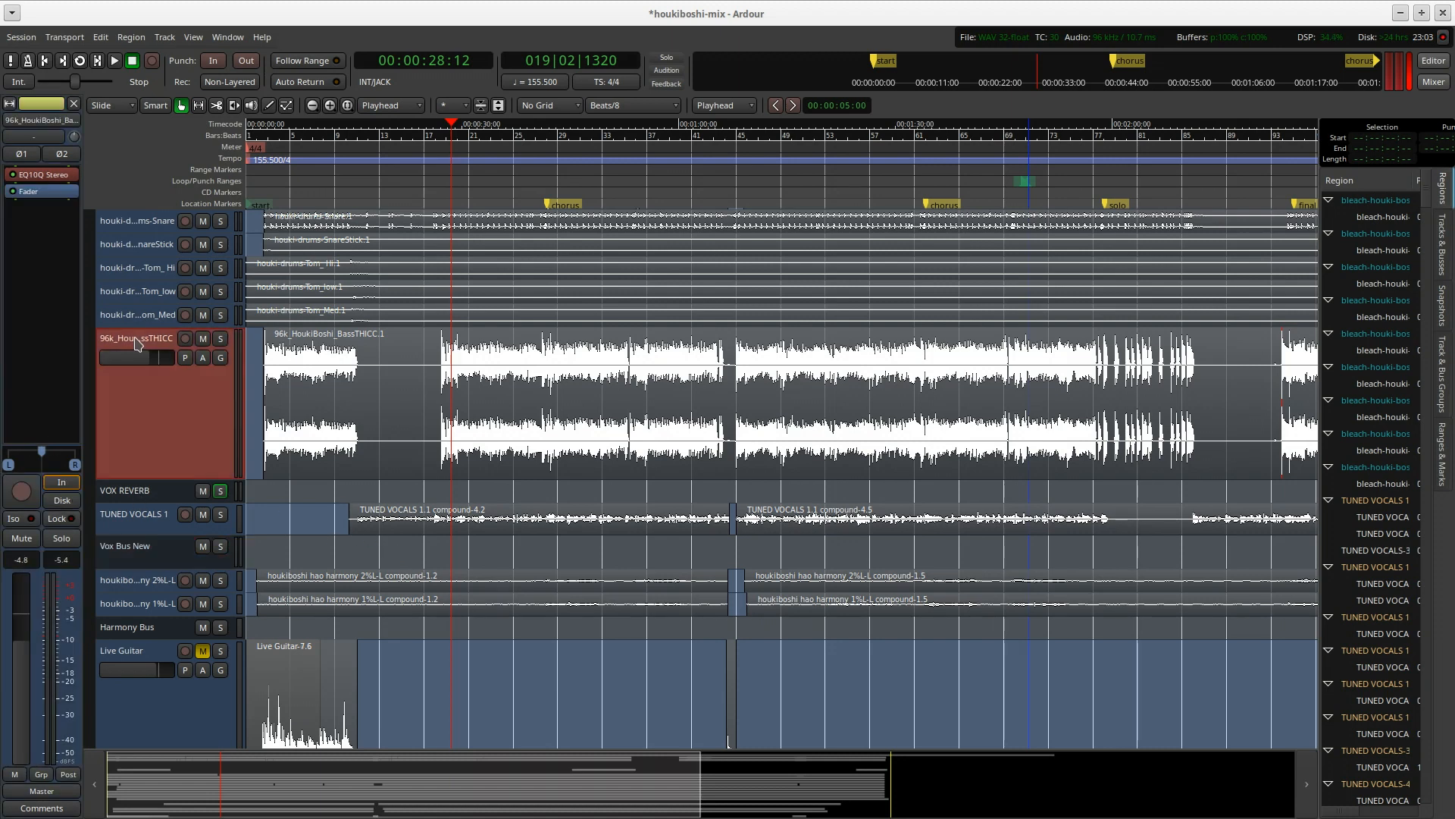
{"action": "left_click", "coordinate": [220, 338]}
{"action": "left_click", "coordinate": [543, 175]}
{"action": "key", "text": "space"}
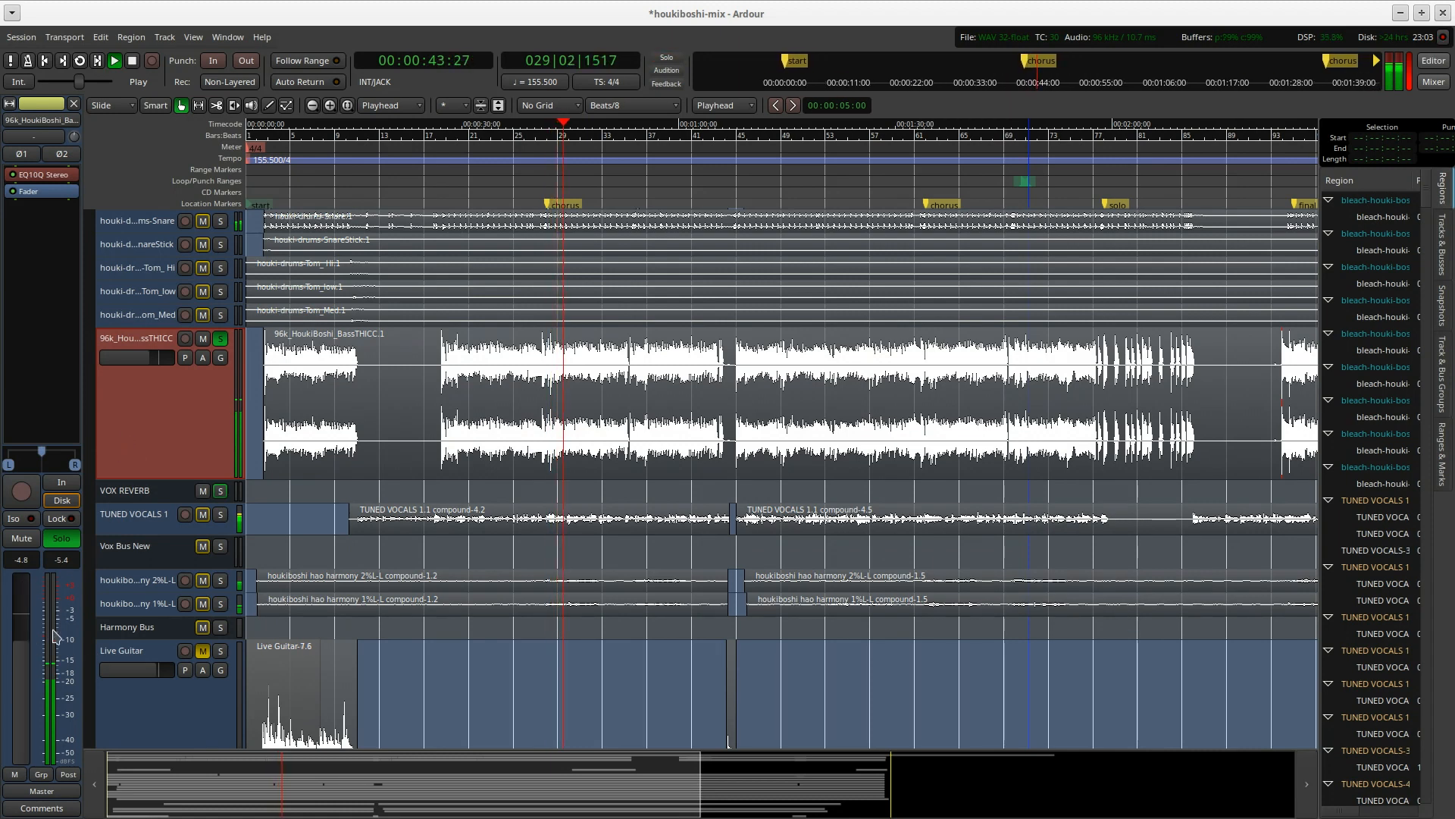
{"action": "left_click_drag", "start_coordinate": [26, 682], "coordinate": [22, 649]}
Open the BassTHICC track's EQ10Q Stereo plugin, enable its RTA display, and replay the chorus to examine the spectrum before stopping playback.
{"action": "double_click", "coordinate": [55, 177]}
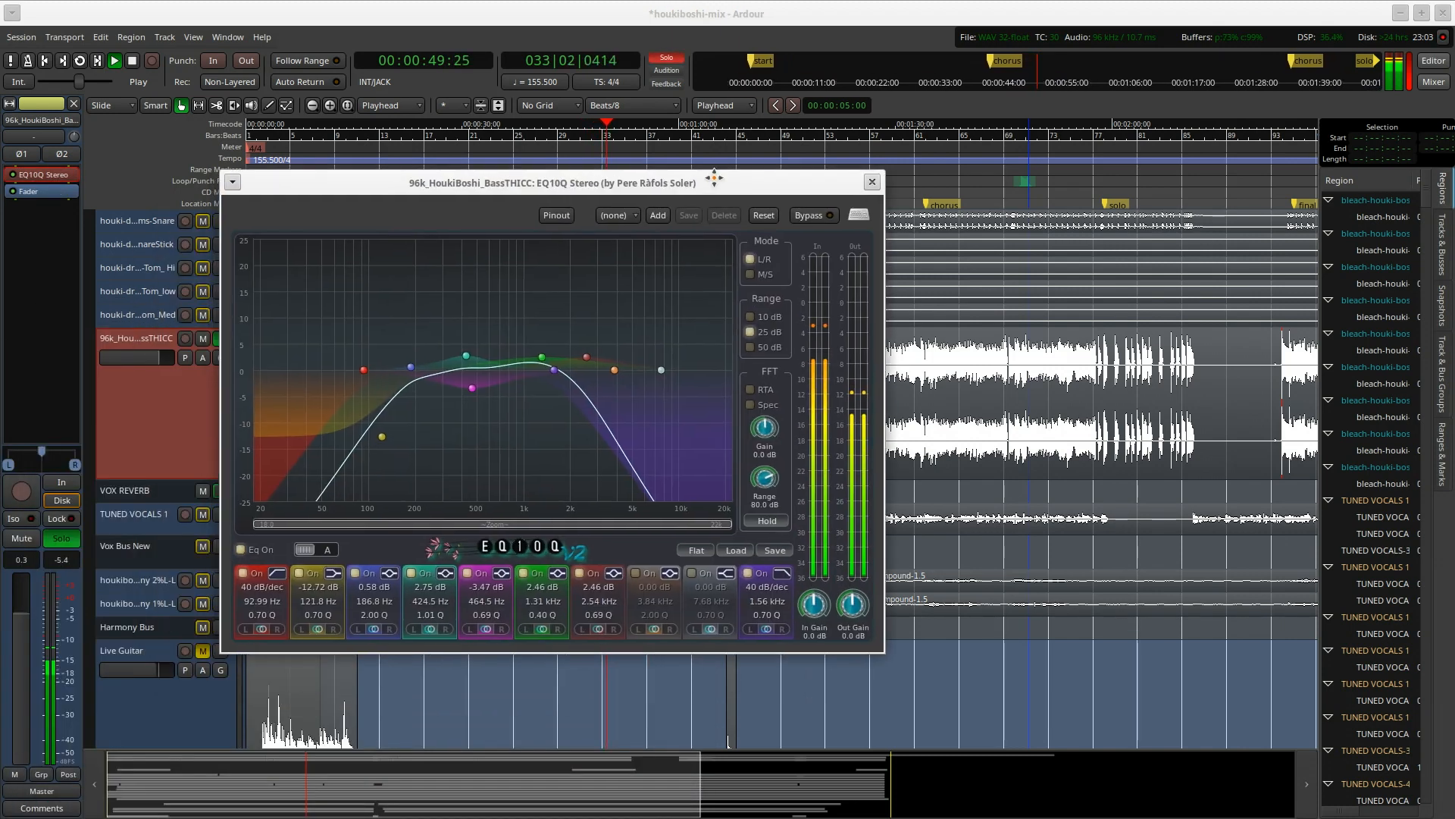
{"action": "left_click", "coordinate": [752, 465]}
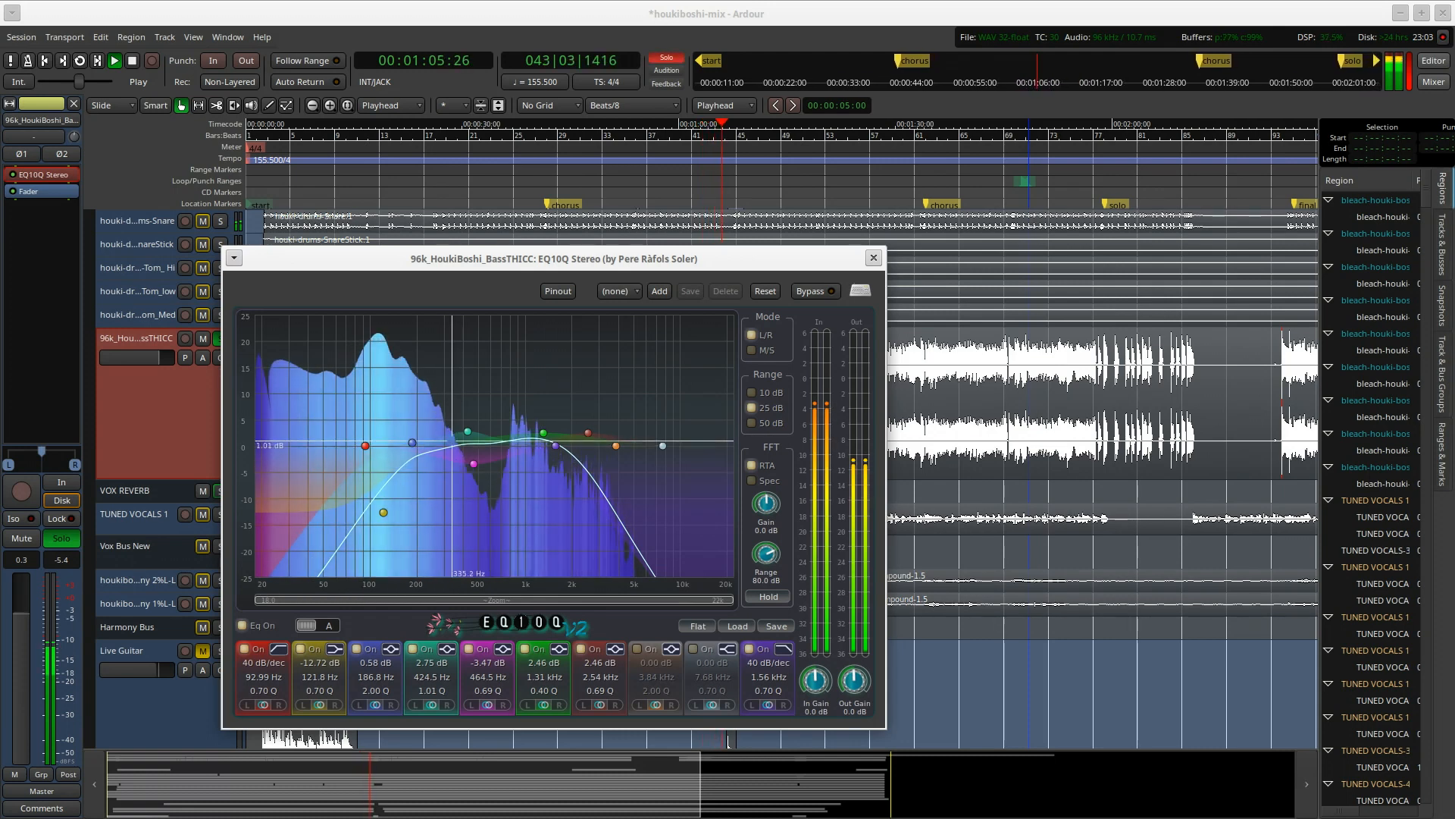
{"action": "left_click", "coordinate": [556, 180]}
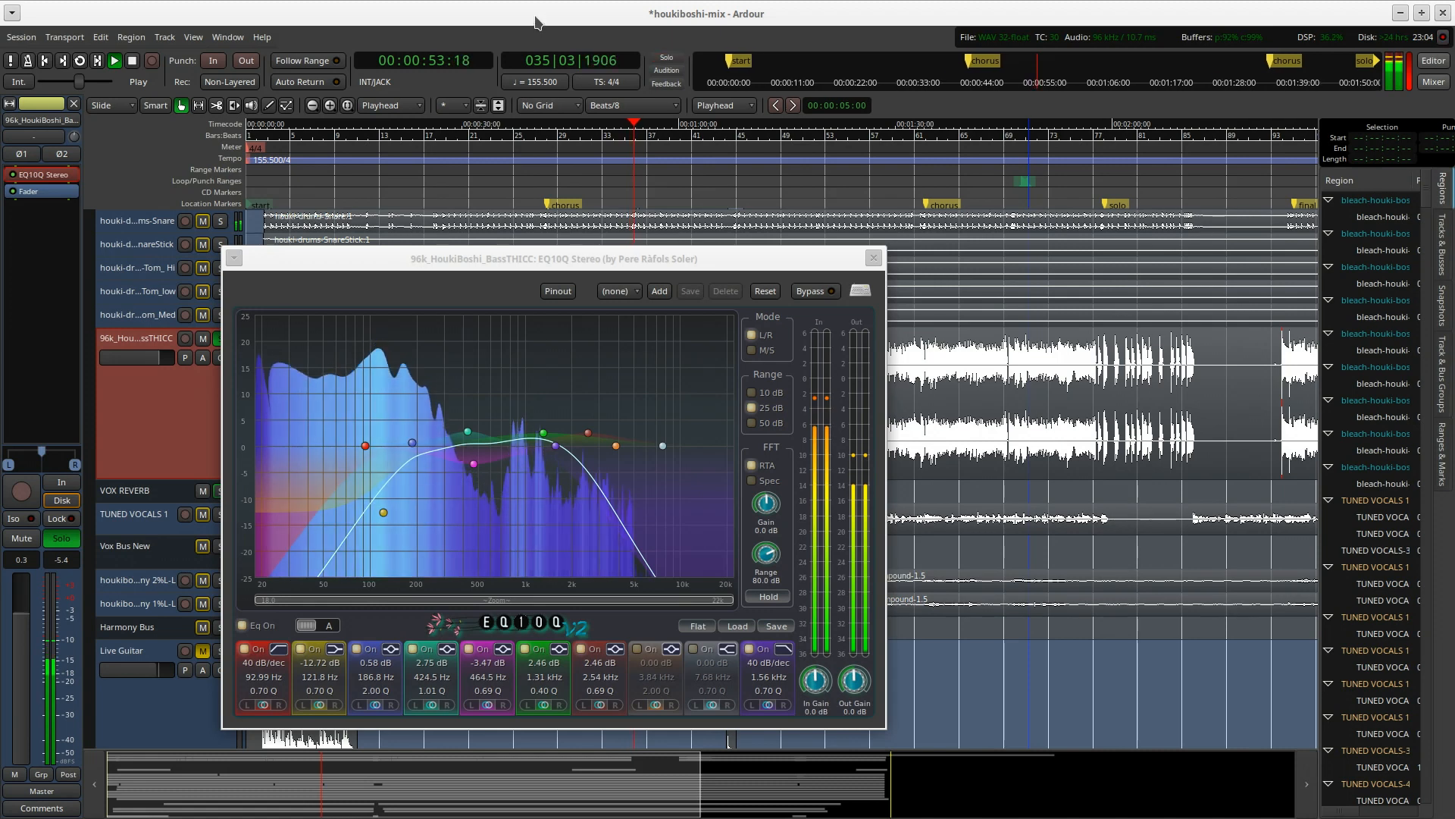
{"action": "key", "text": "space"}
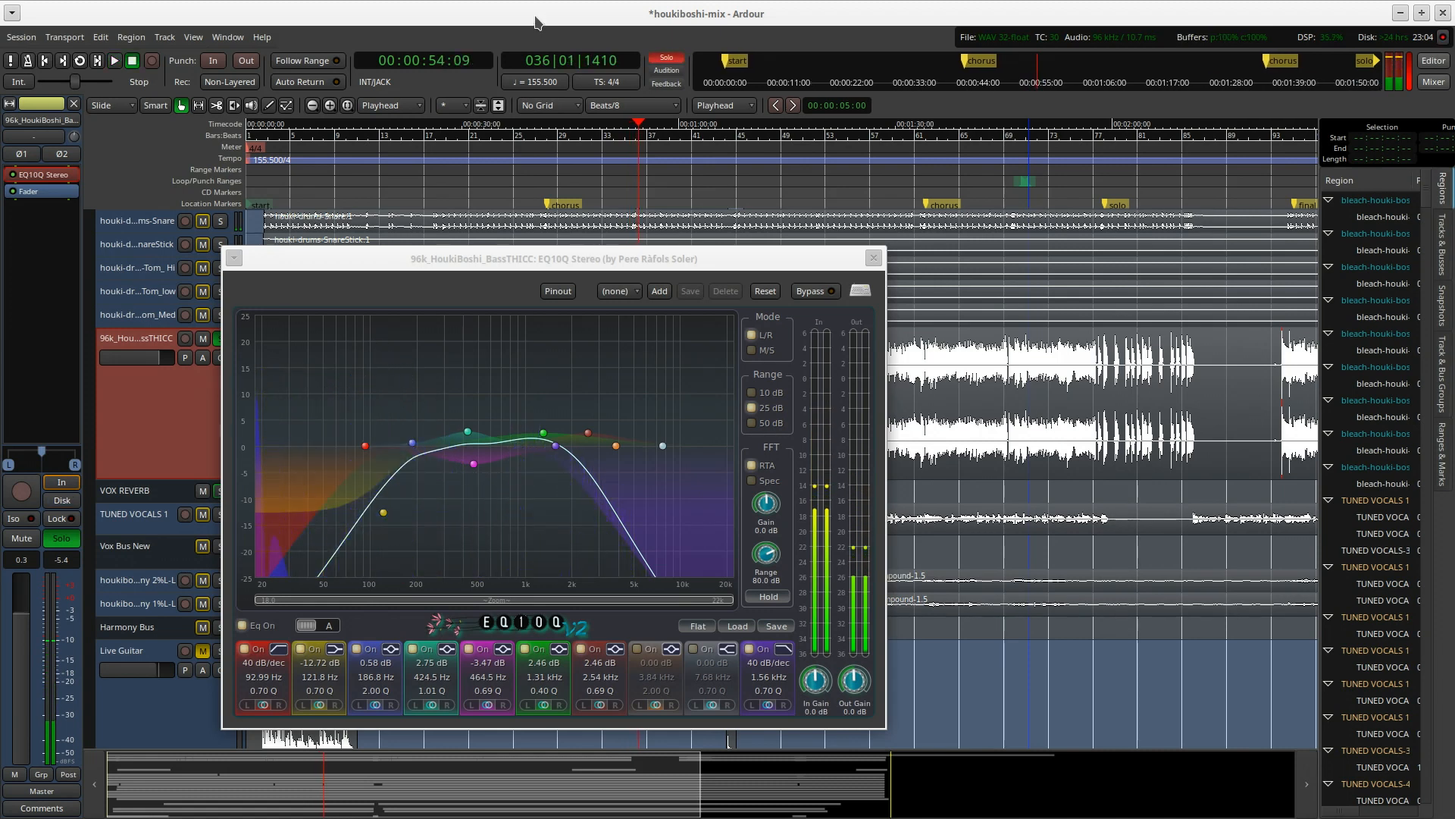
Replay the first chorus, raise the bass EQ's low-pass to 3.07 kHz, and boost its green band to 16.04 dB at 2.07 kHz.
{"action": "left_click", "coordinate": [545, 125]}
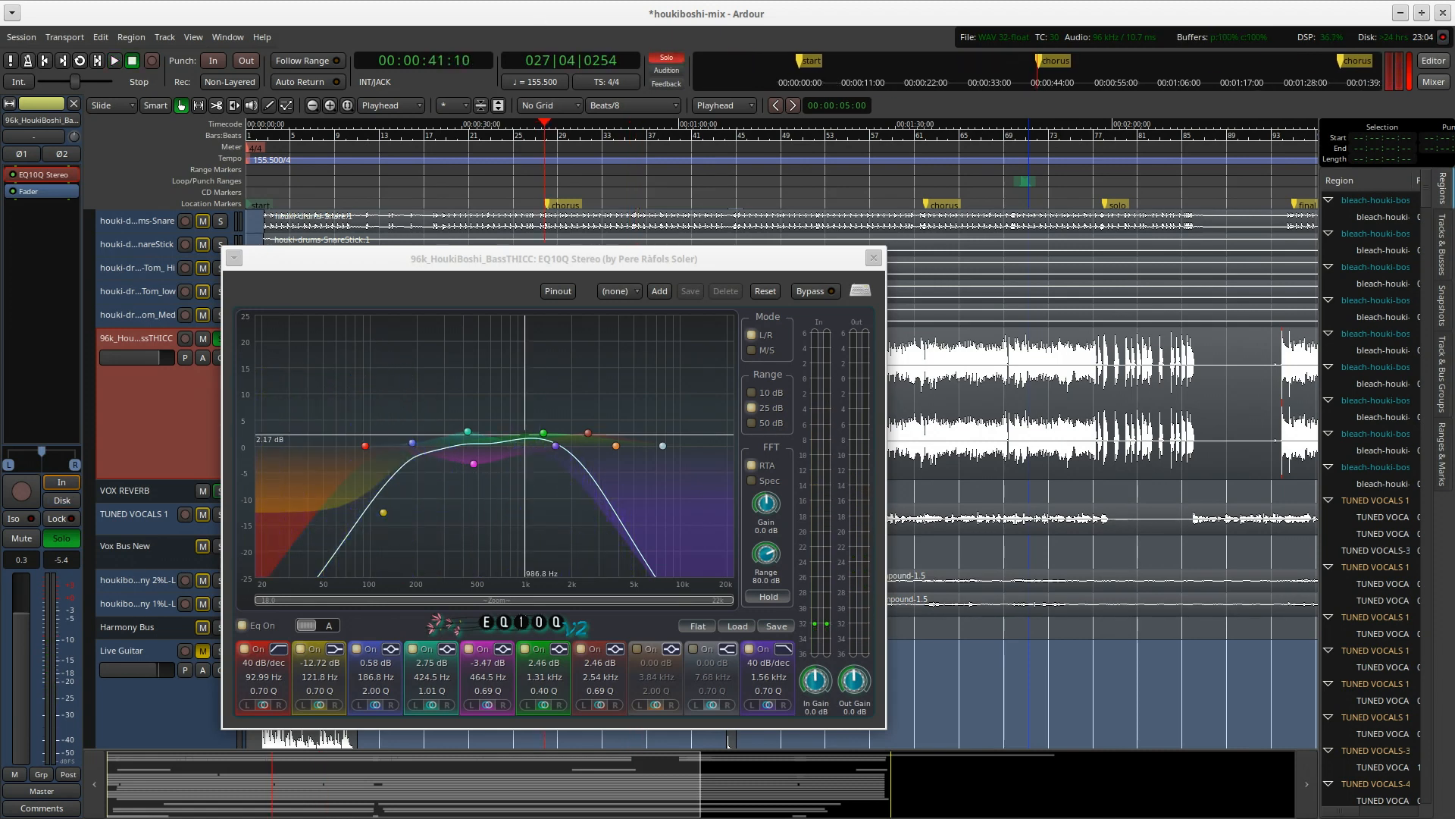
{"action": "key", "text": "space"}
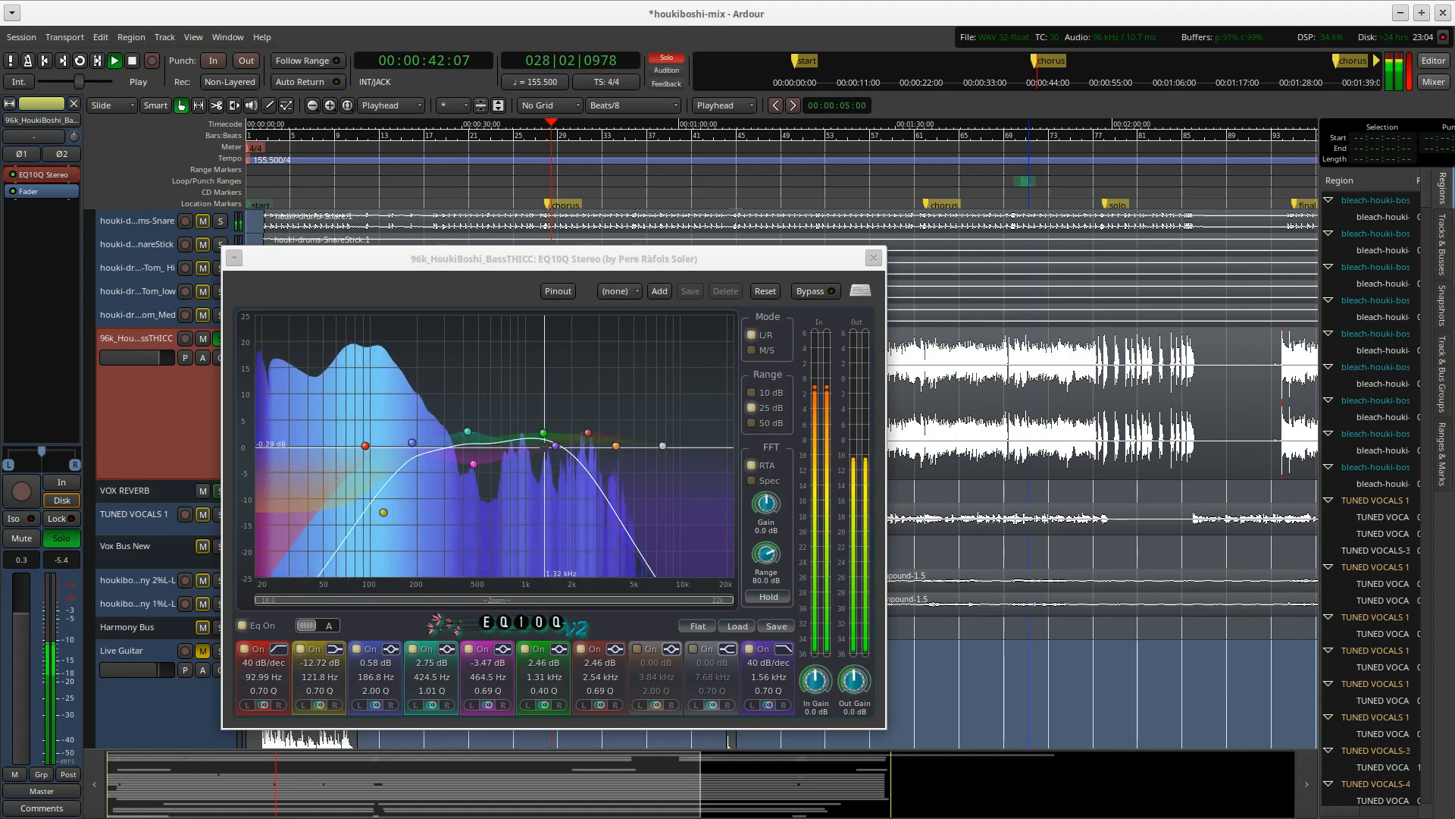
{"action": "left_click_drag", "start_coordinate": [556, 446], "coordinate": [574, 362]}
{"action": "left_click", "coordinate": [581, 17]}
{"action": "key", "text": "space"}
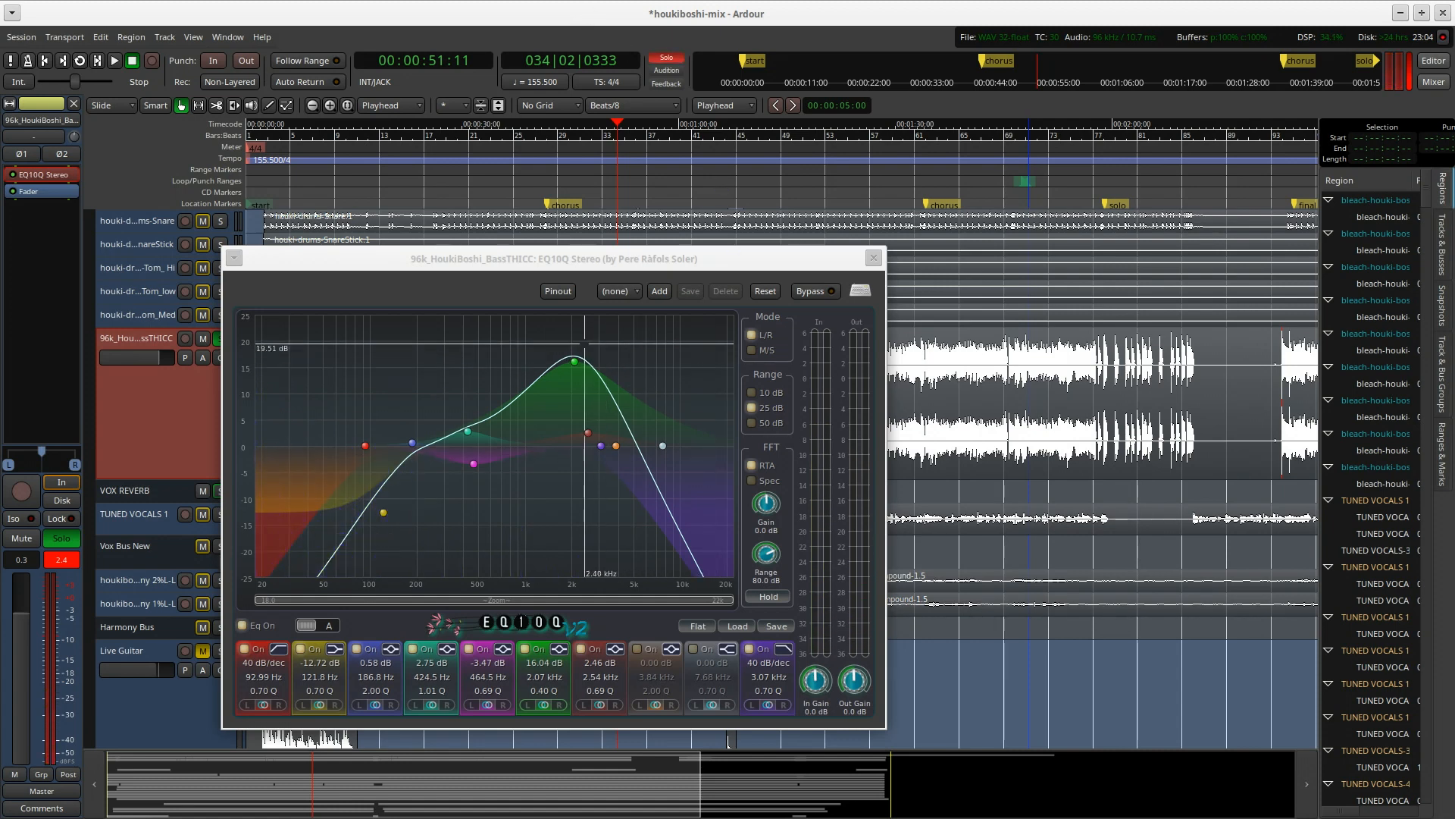
Set the bass EQ's green band to -1.30 dB at 1.41 kHz and its low-pass to 3.25 kHz, and play the chorus.
{"action": "left_click_drag", "start_coordinate": [574, 361], "coordinate": [548, 452]}
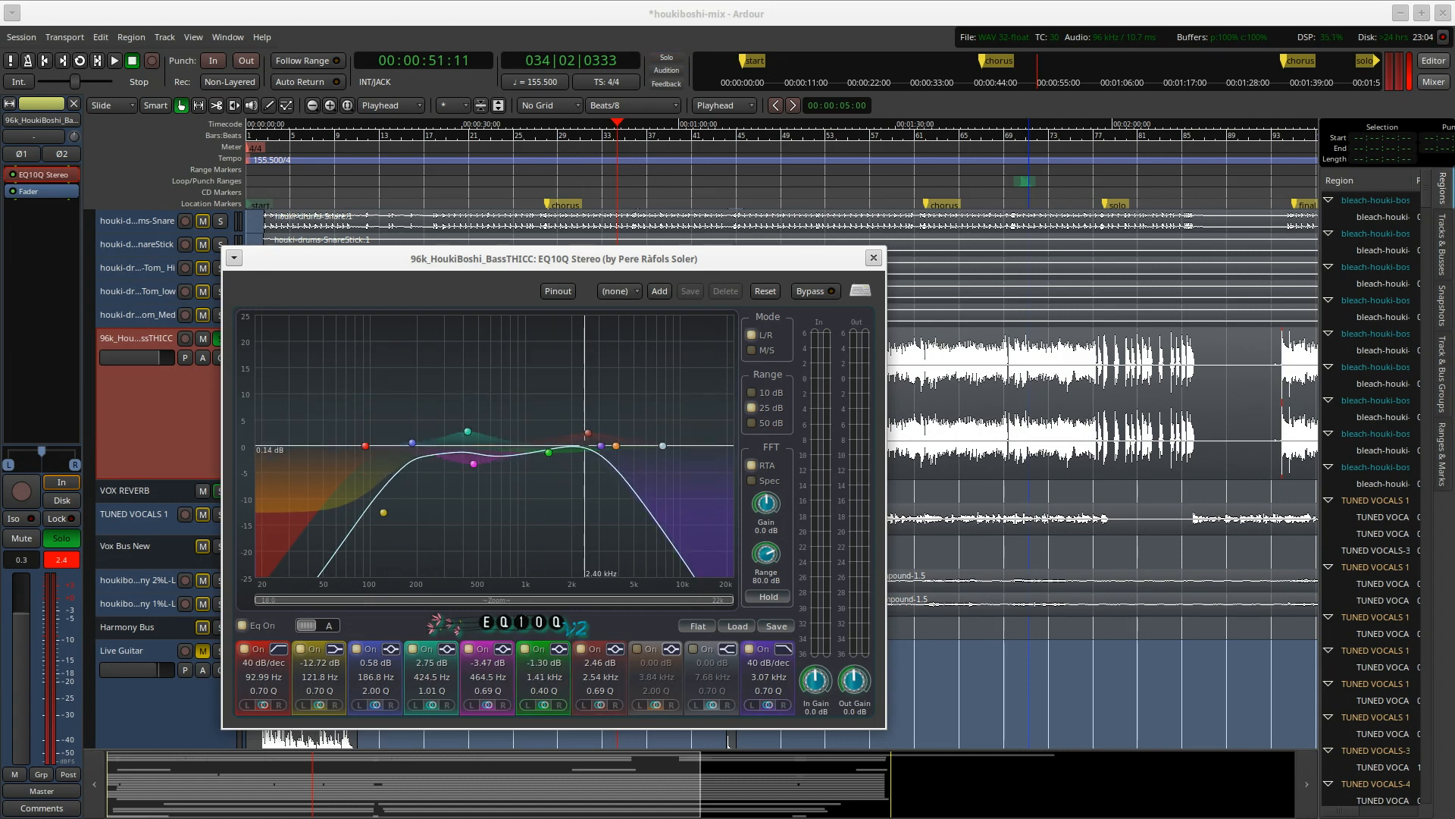
{"action": "left_click_drag", "start_coordinate": [601, 446], "coordinate": [604, 446]}
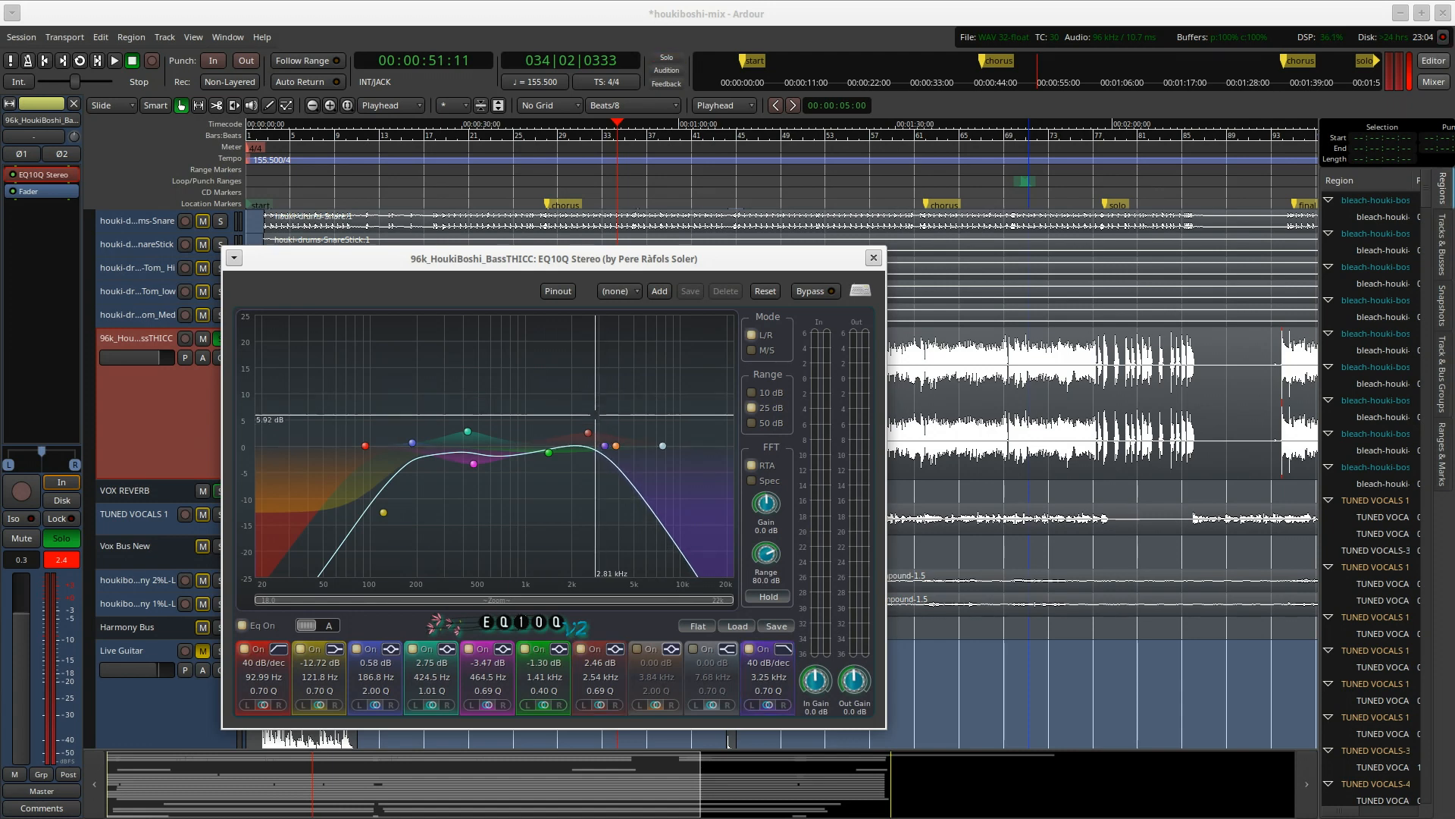
{"action": "left_click_drag", "start_coordinate": [588, 198], "coordinate": [567, 170]}
{"action": "key", "text": "space"}
{"action": "key", "text": "space"}
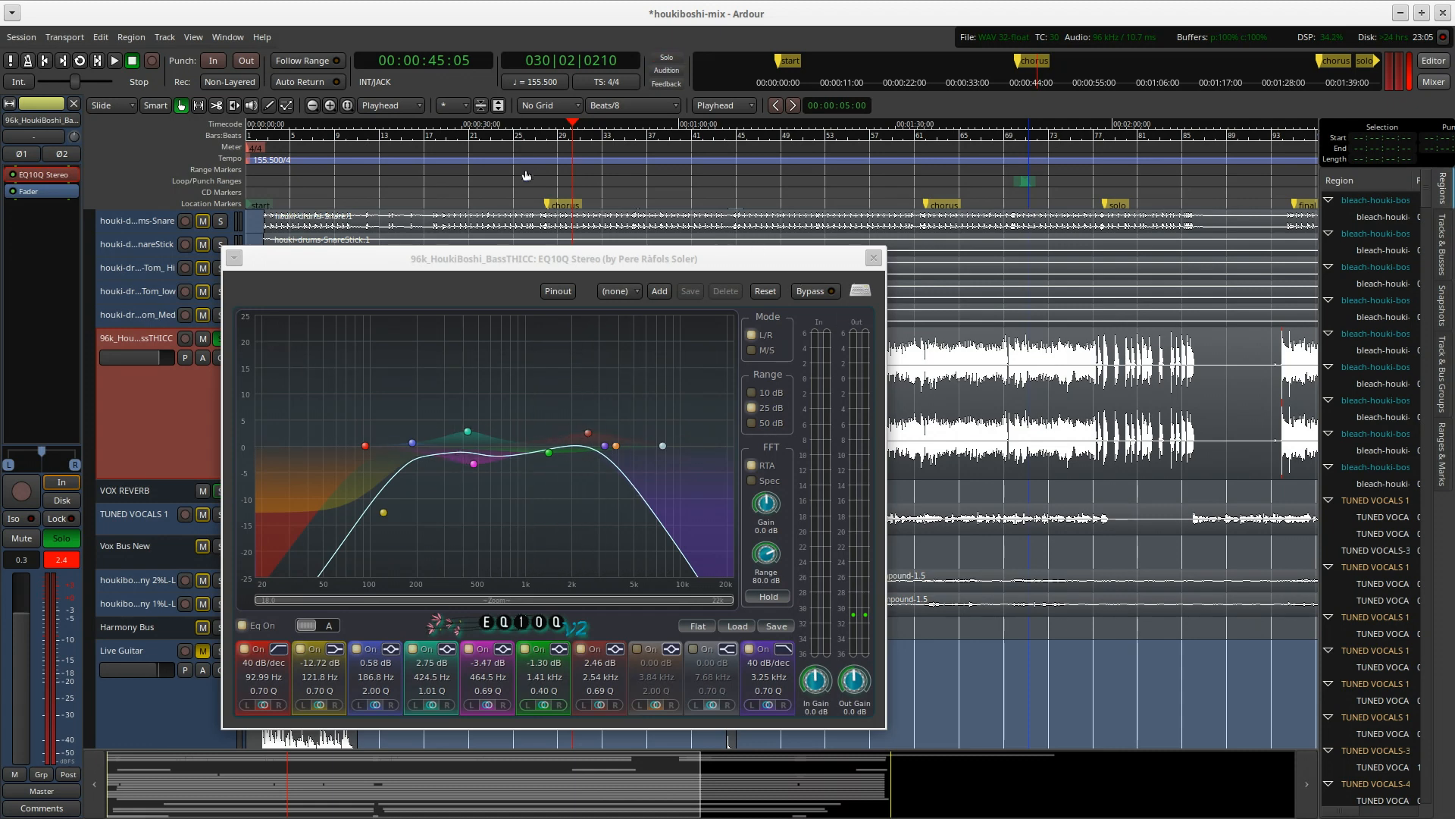
Replay the chorus, set the low-pass to 2.03 kHz, try the green band at -20.00 dB, settle it at 1.45 dB and 3.00 kHz, and close the plugin.
{"action": "left_click", "coordinate": [548, 172]}
{"action": "key", "text": "space"}
{"action": "left_click_drag", "start_coordinate": [604, 445], "coordinate": [535, 550]}
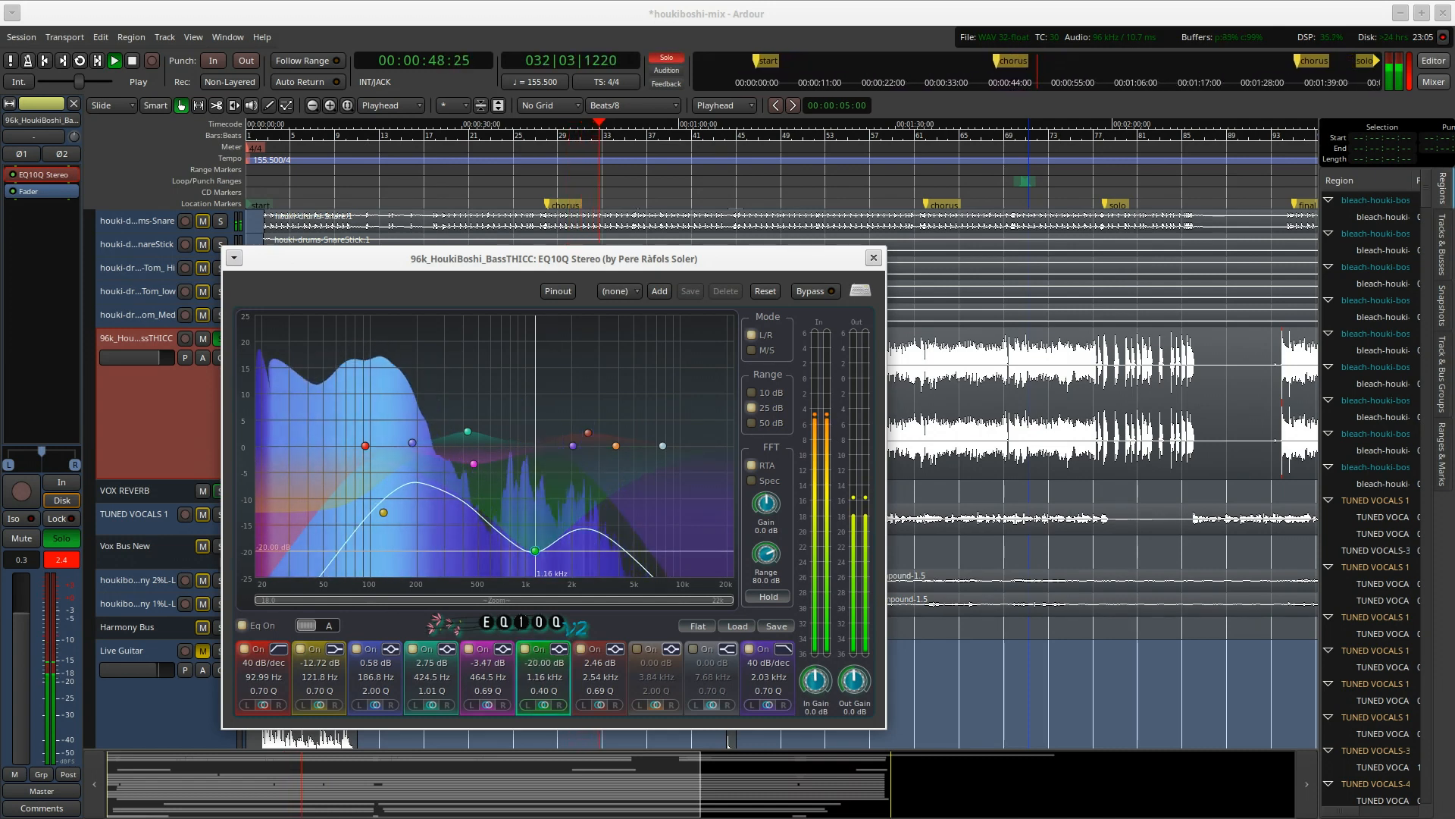
{"action": "left_click_drag", "start_coordinate": [535, 550], "coordinate": [599, 438]}
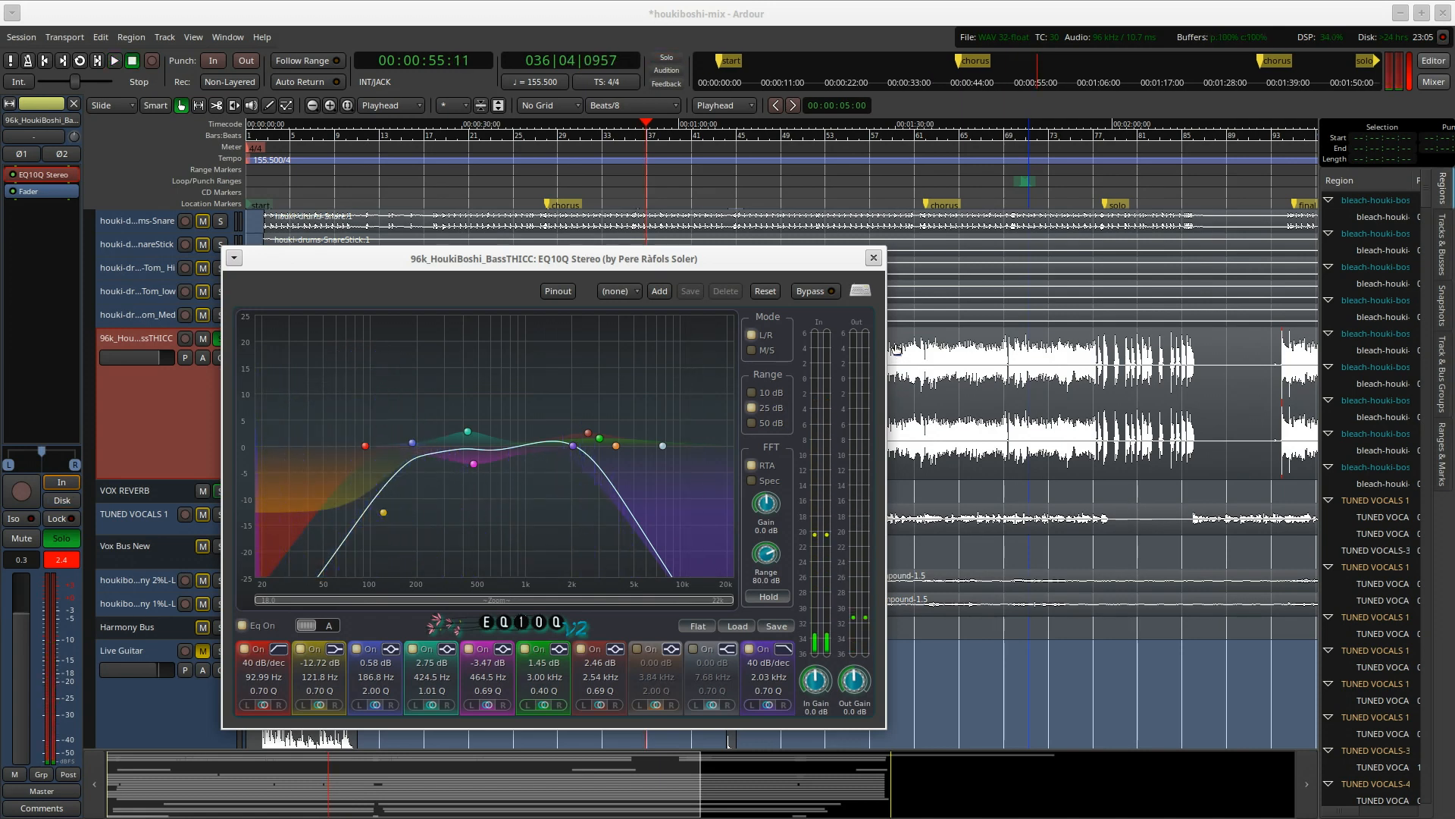
{"action": "left_click", "coordinate": [873, 258]}
Solo the rhythm guitar total bus and play it from 00:00:27:17, then from the first chorus marker.
{"action": "left_click", "coordinate": [446, 190]}
{"action": "scroll", "coordinate": [212, 412], "scroll_direction": "up", "scroll_amount": 10}
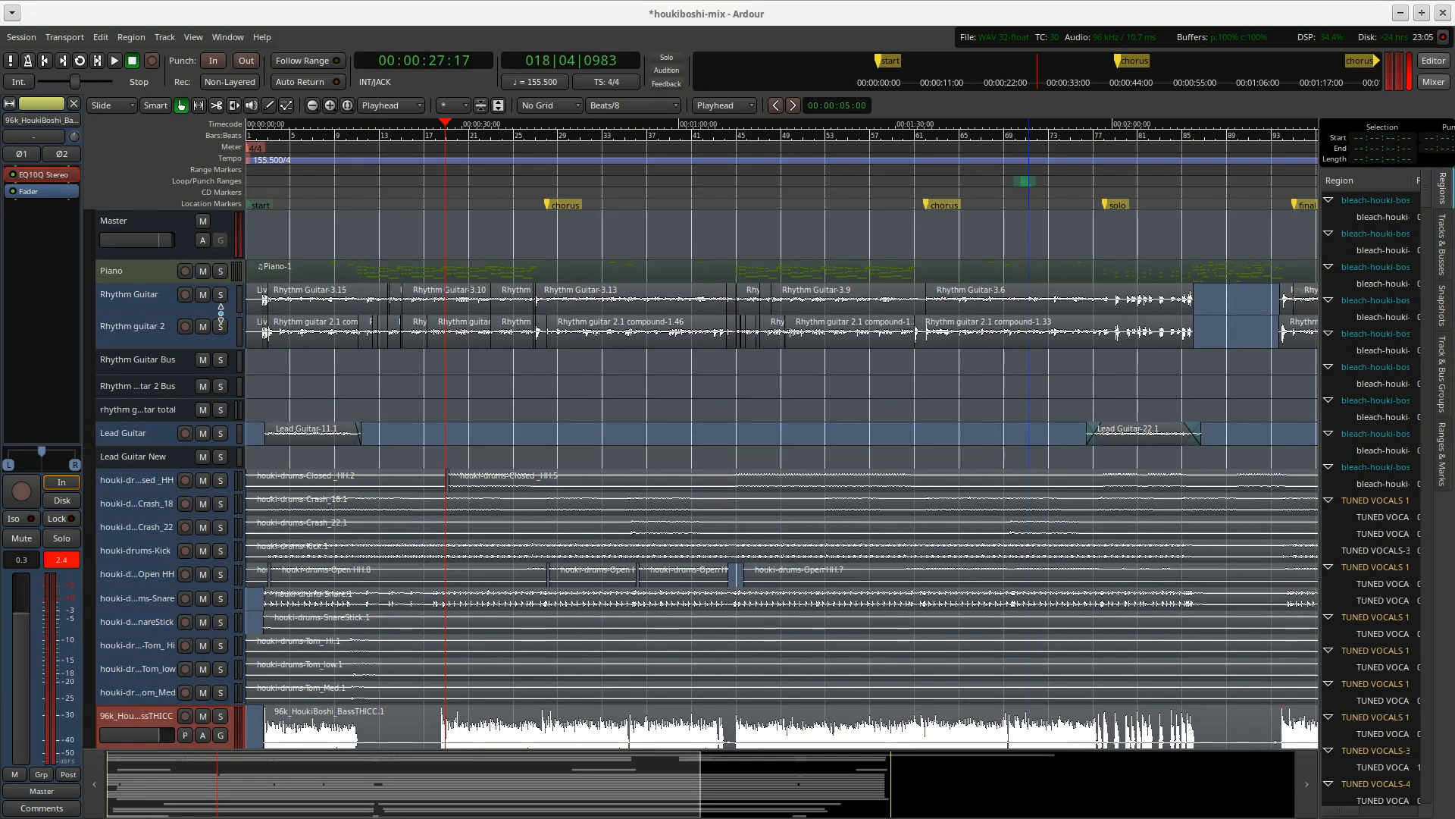
{"action": "left_click", "coordinate": [186, 409]}
{"action": "left_click", "coordinate": [220, 409]}
{"action": "key", "text": "space"}
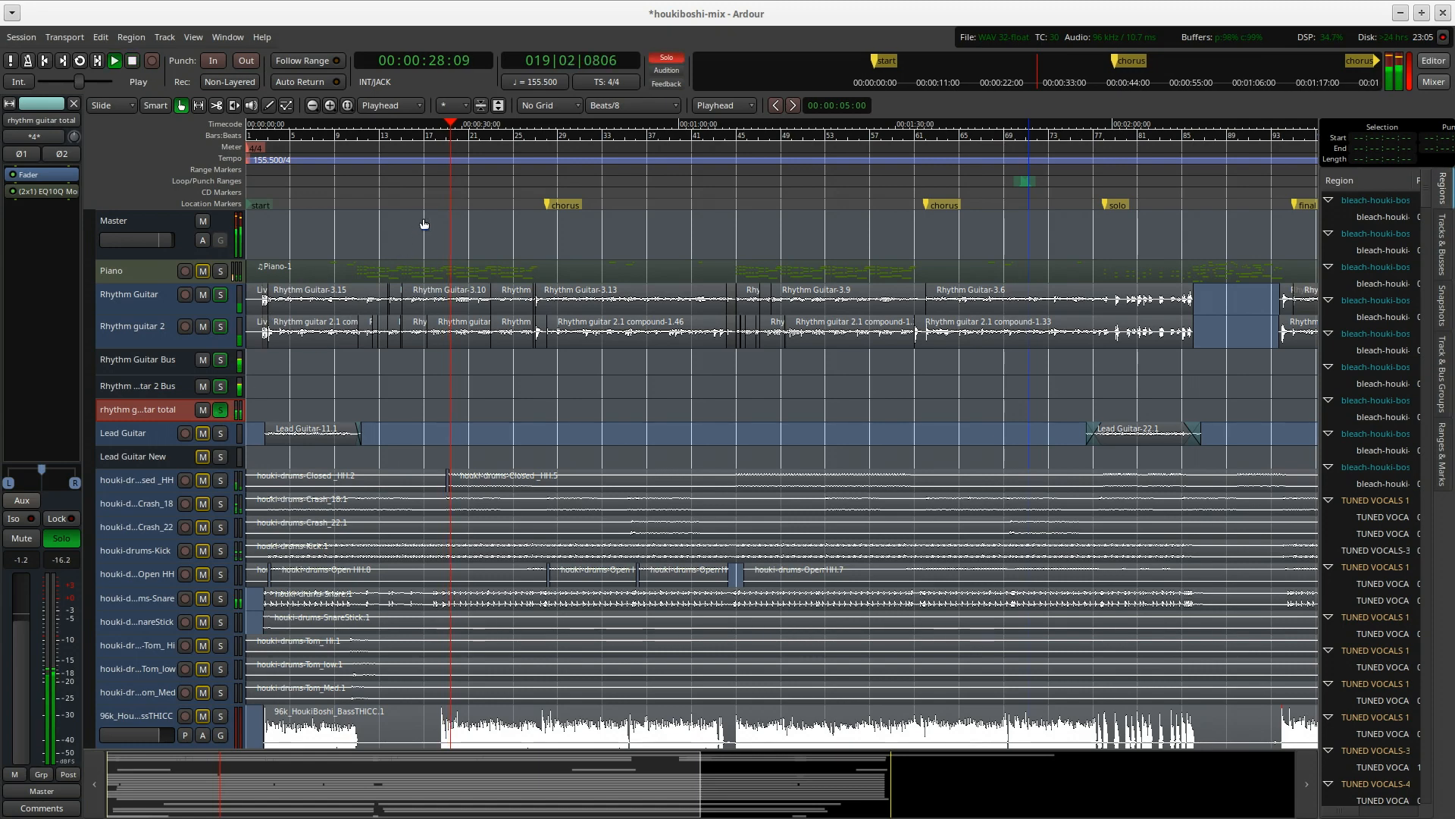
{"action": "left_click", "coordinate": [550, 185]}
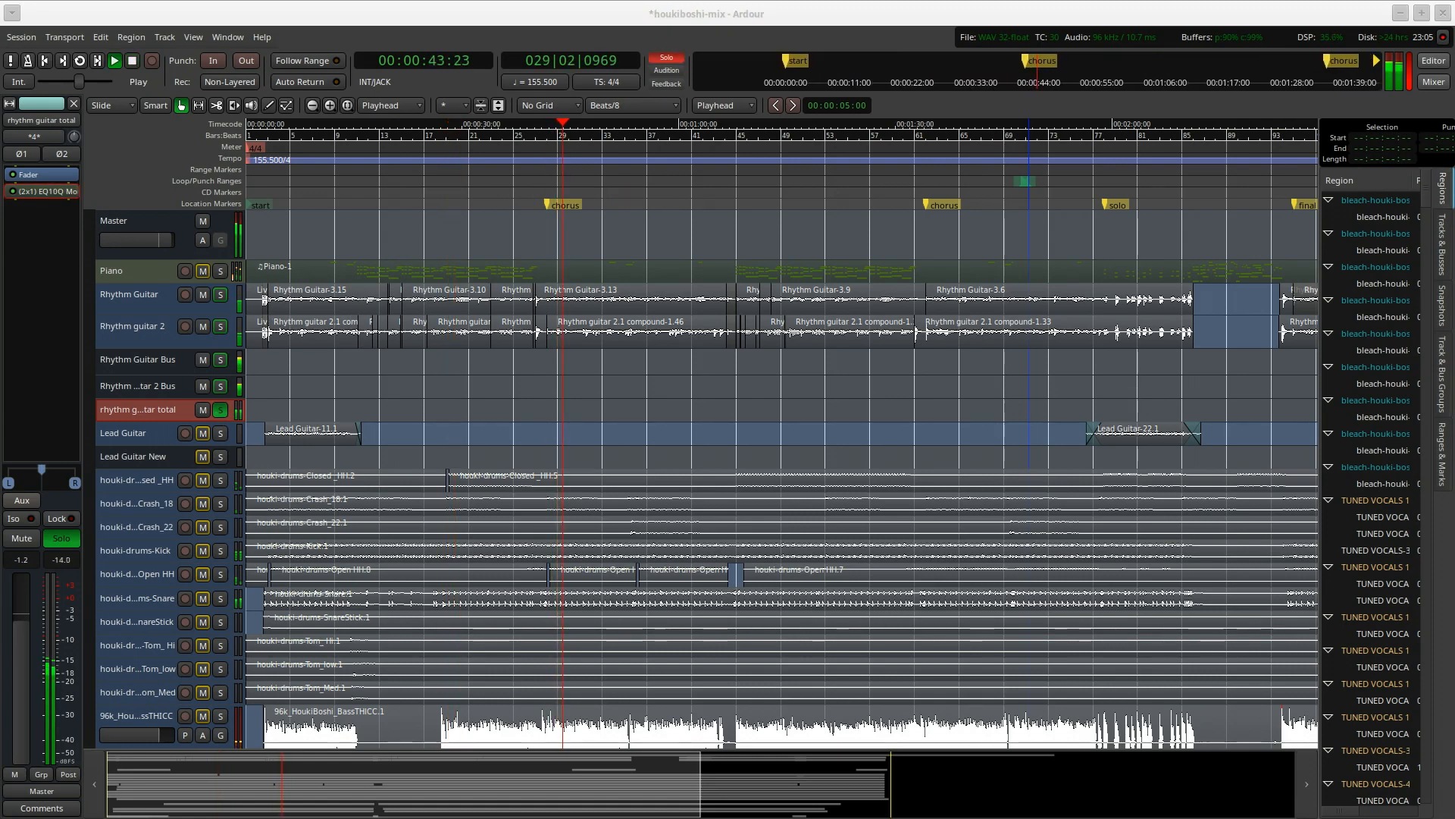
Open the rhythm guitar total bus's EQ10Q Mono plugin, enable its RTA display, and replay the chorus to examine the spectrum.
{"action": "double_click", "coordinate": [44, 192]}
{"action": "left_click_drag", "start_coordinate": [388, 230], "coordinate": [742, 368]}
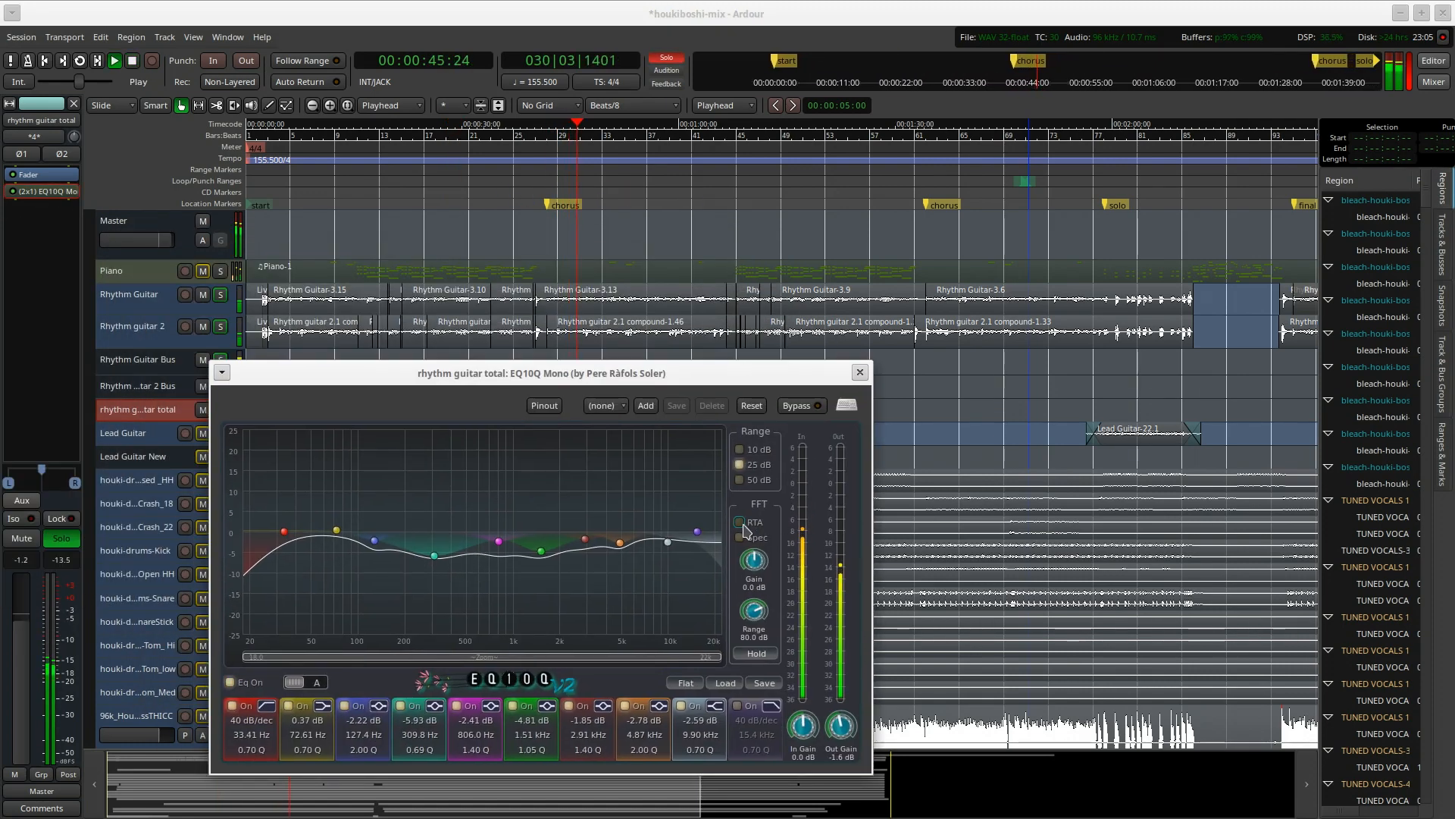
{"action": "left_click", "coordinate": [741, 523]}
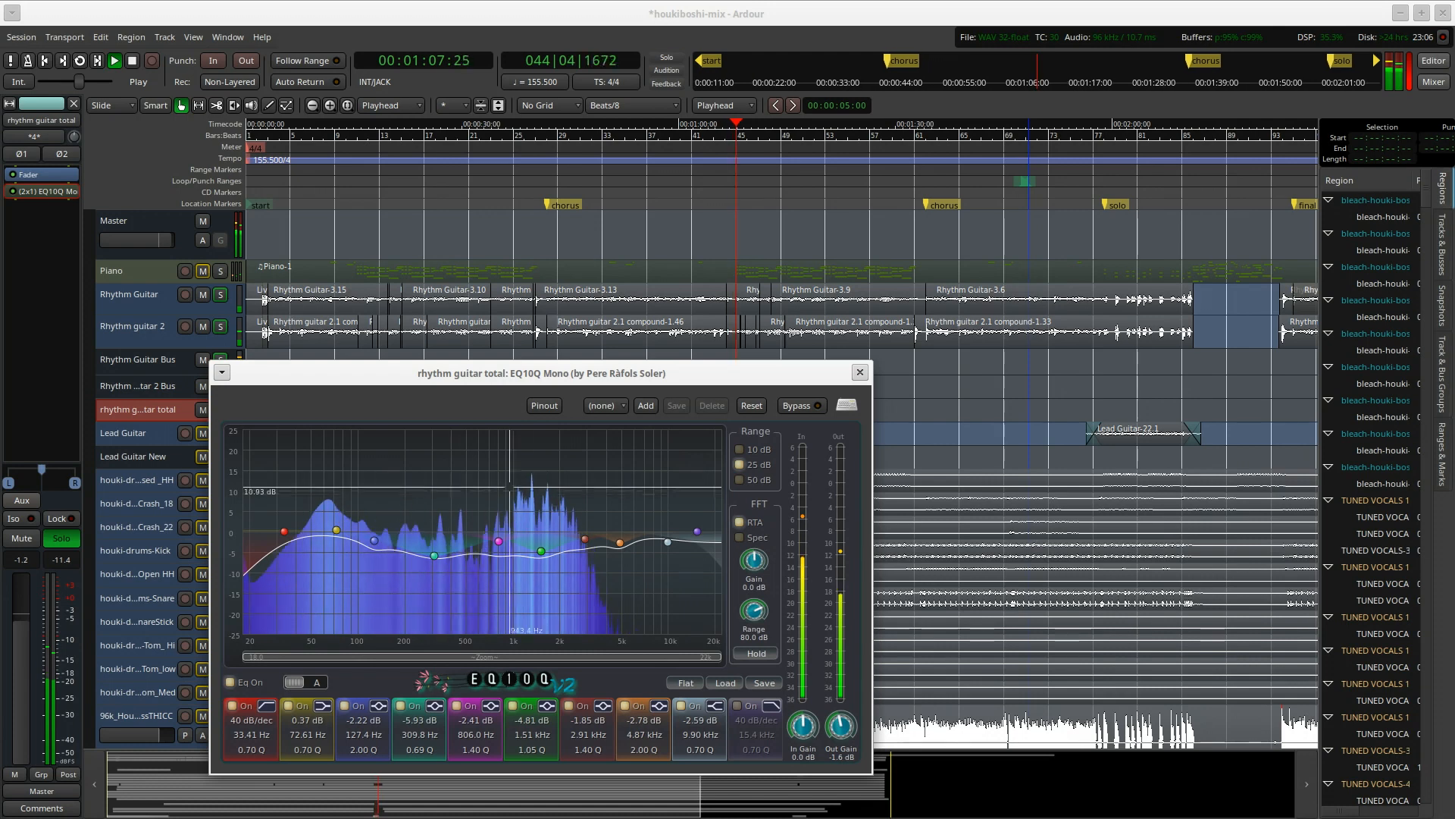
{"action": "left_click", "coordinate": [552, 179]}
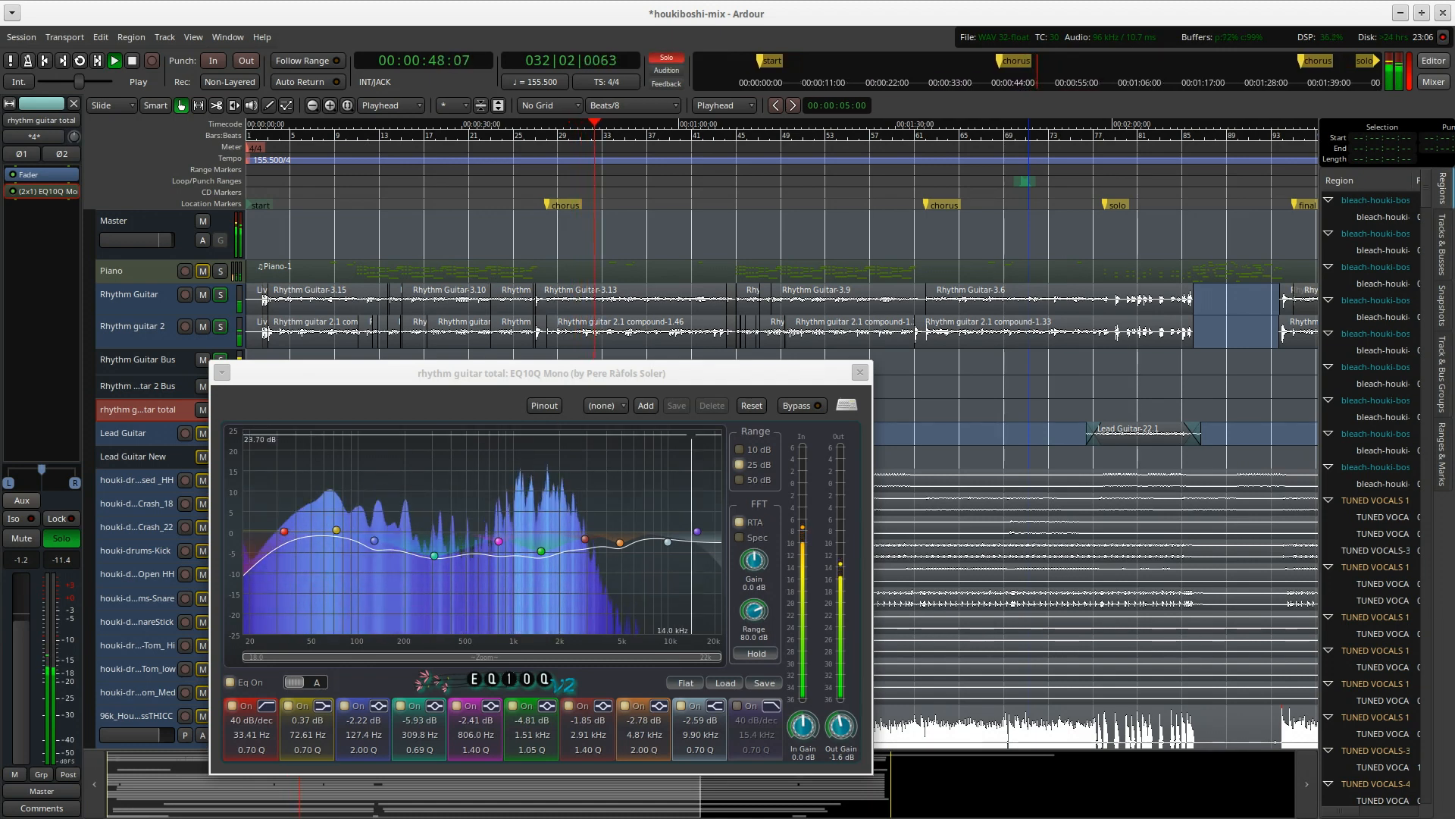
Boost the rhythm guitar EQ's teal band to 15.00 dB for comparison, settle it at -3.52 dB and 342.8 Hz, and stop playback.
{"action": "left_click_drag", "start_coordinate": [435, 556], "coordinate": [448, 470]}
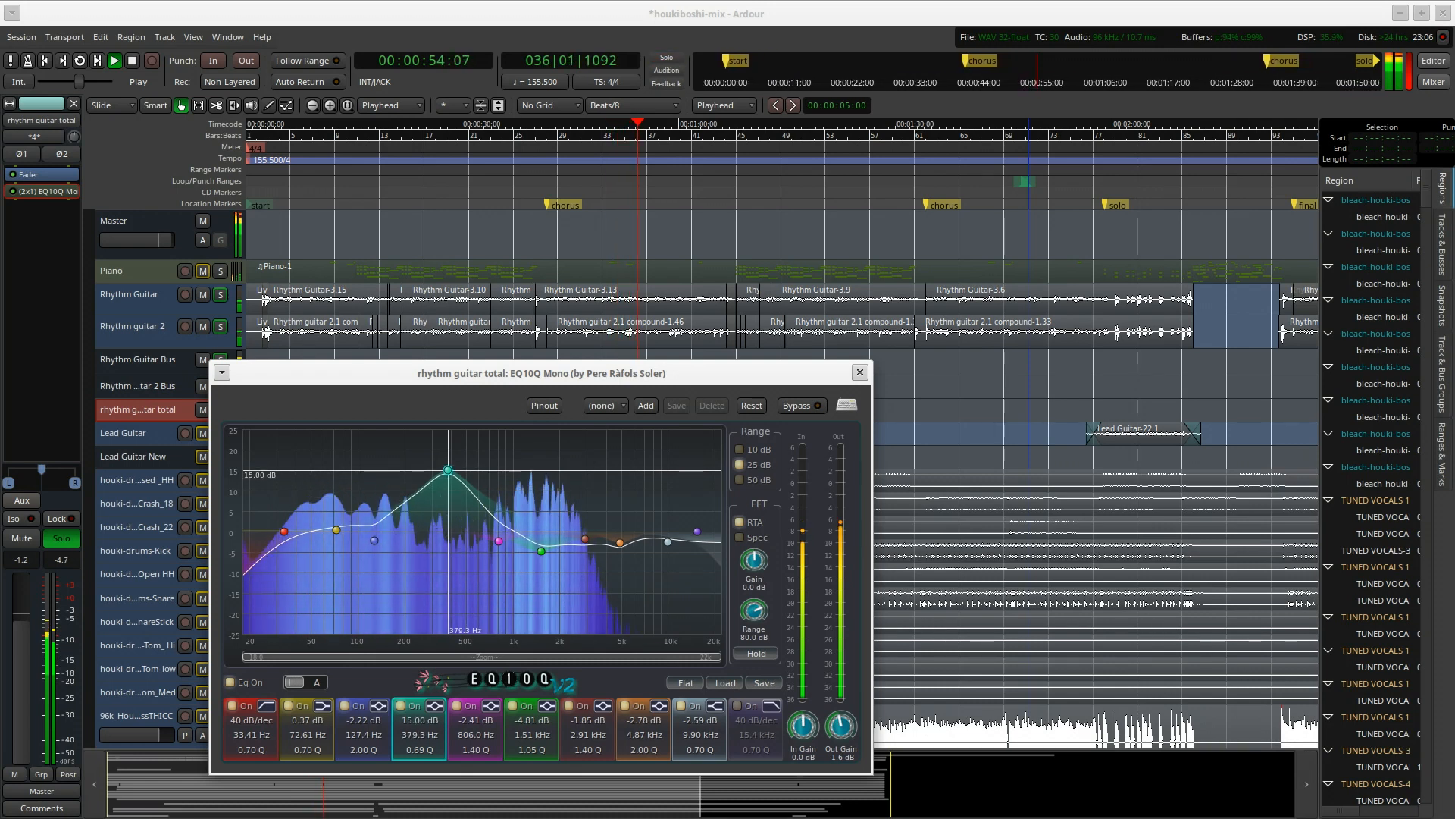
{"action": "left_click_drag", "start_coordinate": [448, 470], "coordinate": [442, 548]}
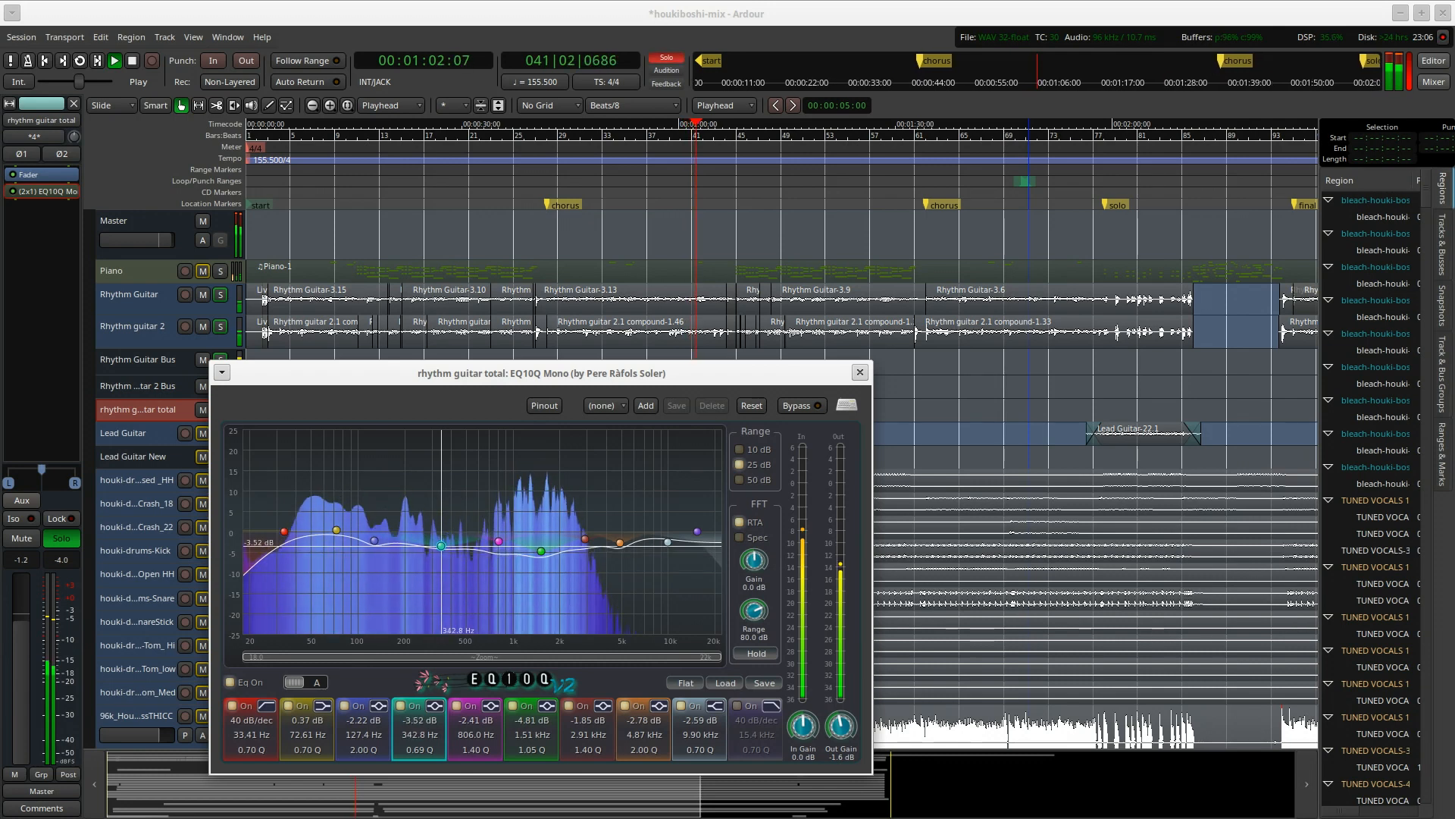
{"action": "left_click", "coordinate": [630, 12]}
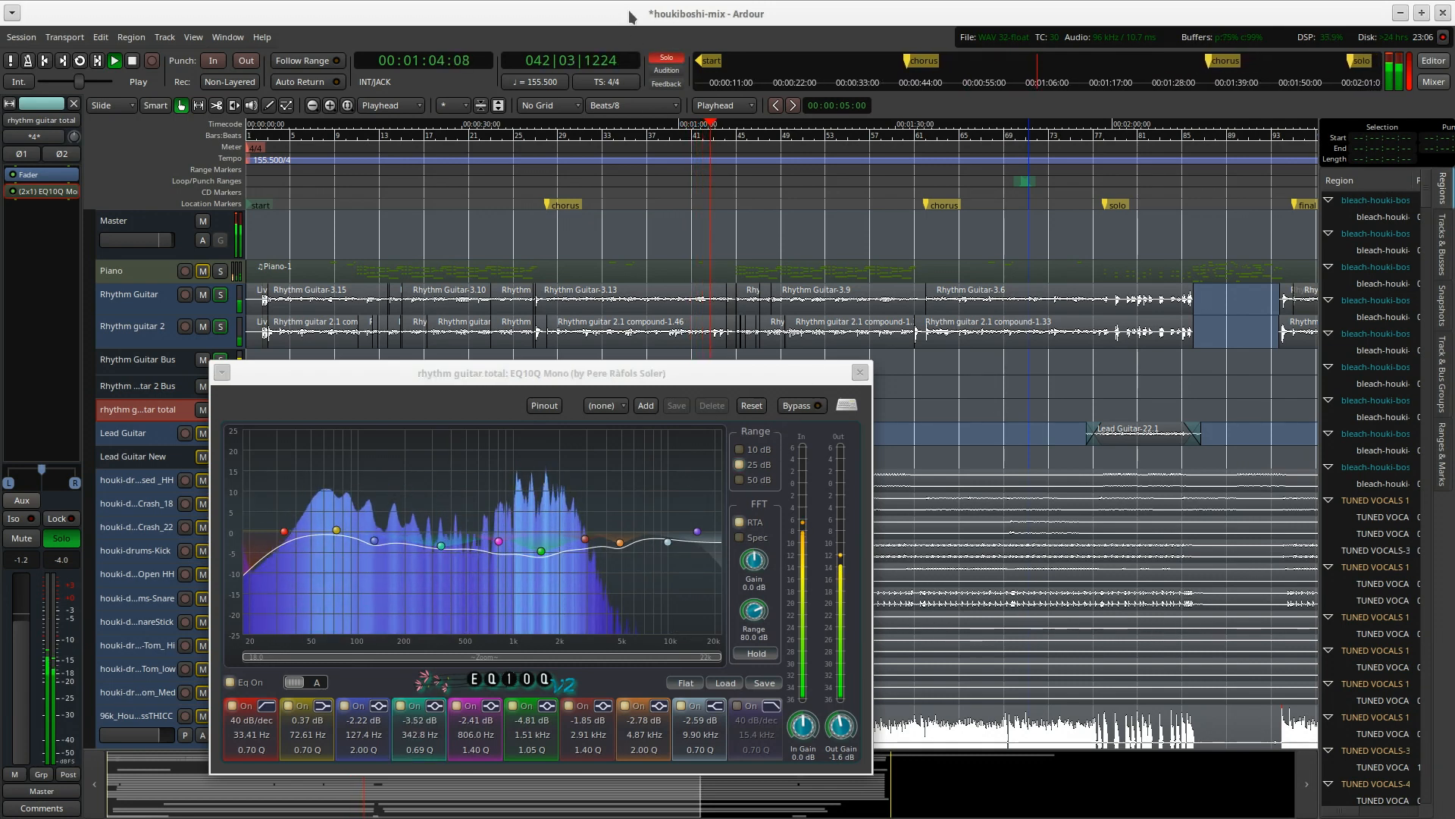
{"action": "key", "text": "space"}
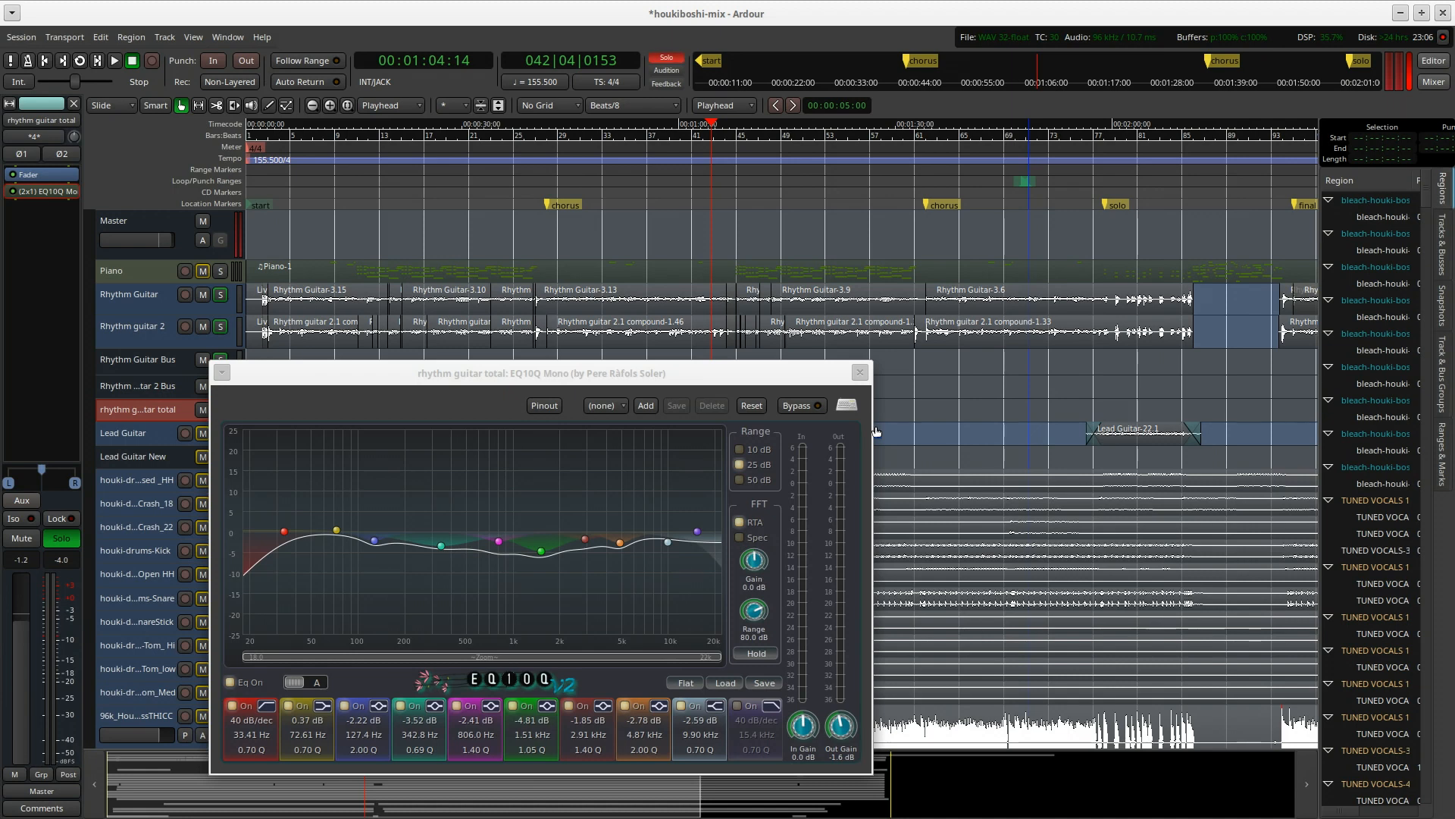
Close the rhythm guitar EQ, move the playhead back to 00:00:43:19, and unsolo the rhythm guitar total bus.
{"action": "left_click", "coordinate": [860, 373]}
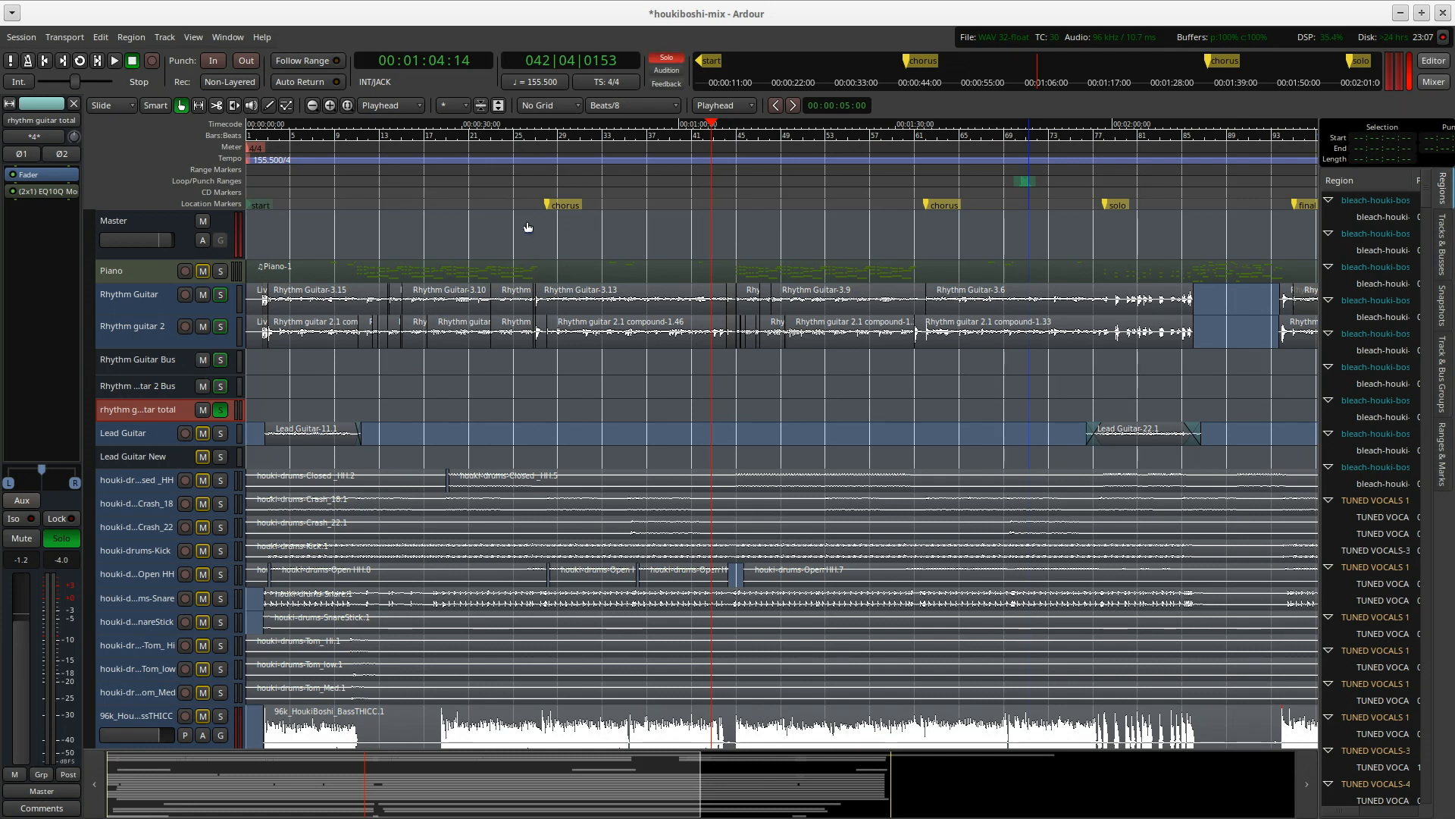
{"action": "left_click_drag", "start_coordinate": [546, 194], "coordinate": [561, 194]}
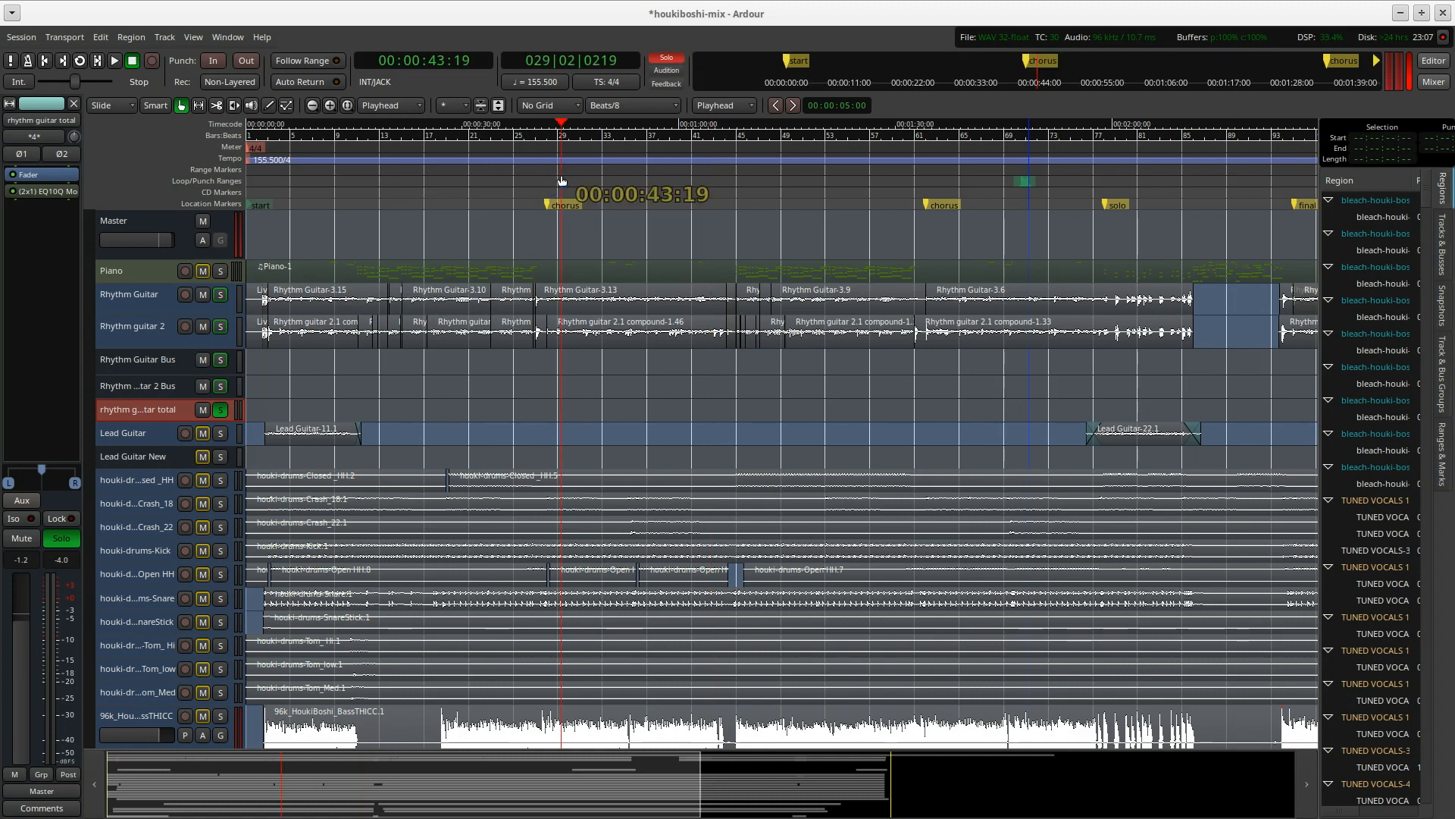
{"action": "left_click", "coordinate": [221, 413]}
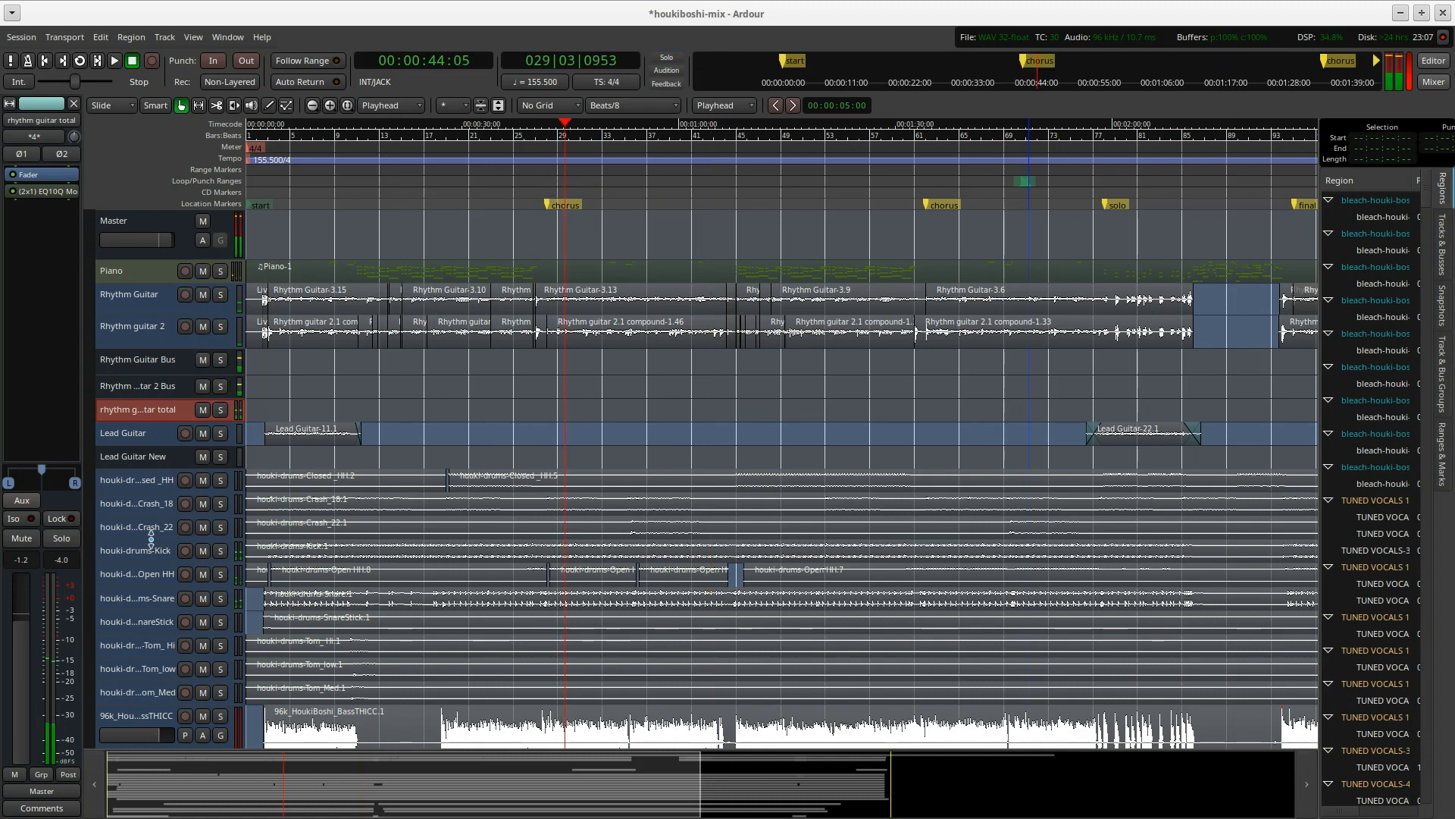
Solo the houki-drums-Snare track, play the chorus, and raise its fader to -2.2 dB.
{"action": "scroll", "coordinate": [150, 561], "scroll_direction": "down", "scroll_amount": 2}
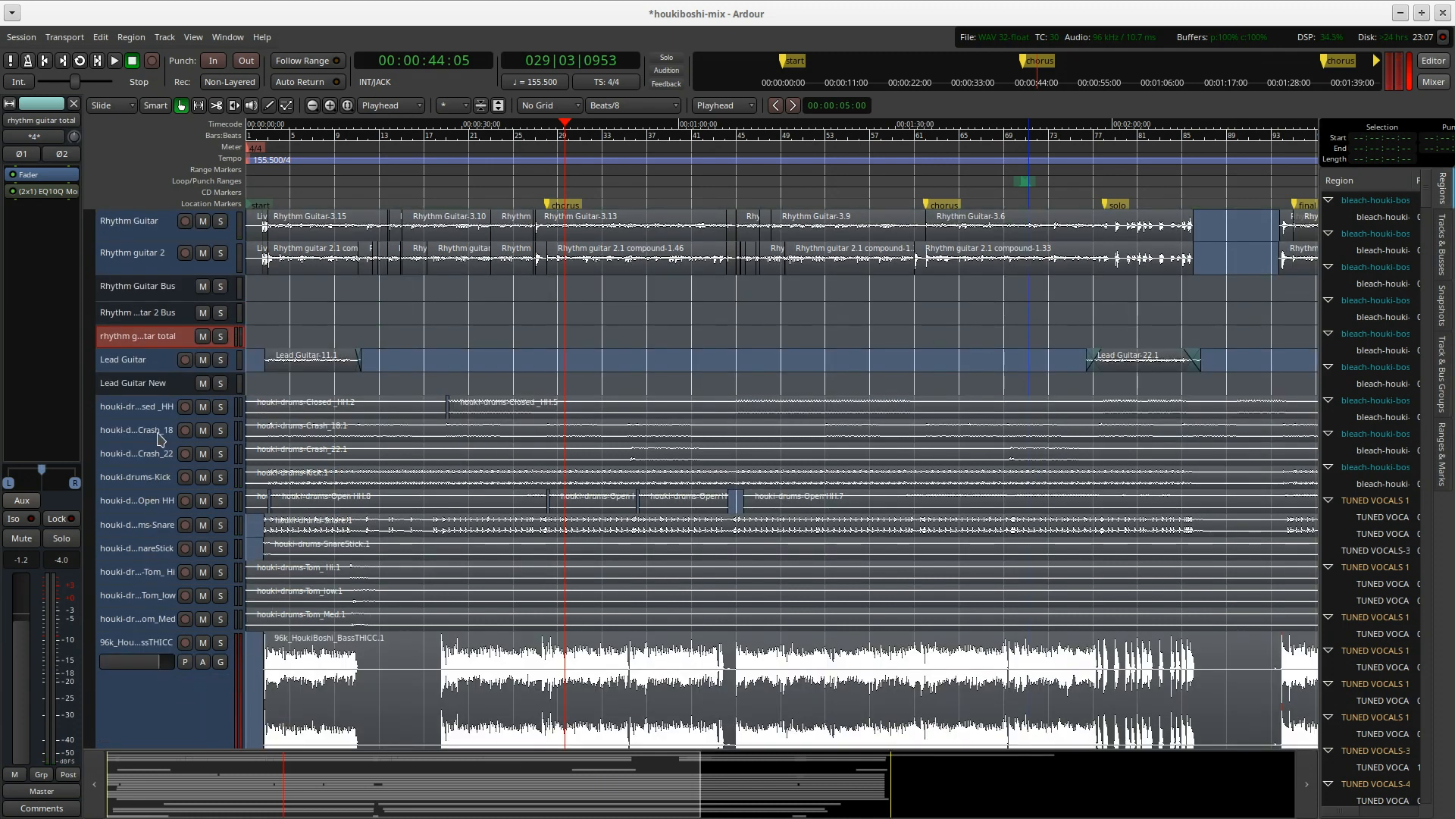
{"action": "left_click", "coordinate": [159, 528]}
{"action": "left_click", "coordinate": [221, 525]}
{"action": "key", "text": "space"}
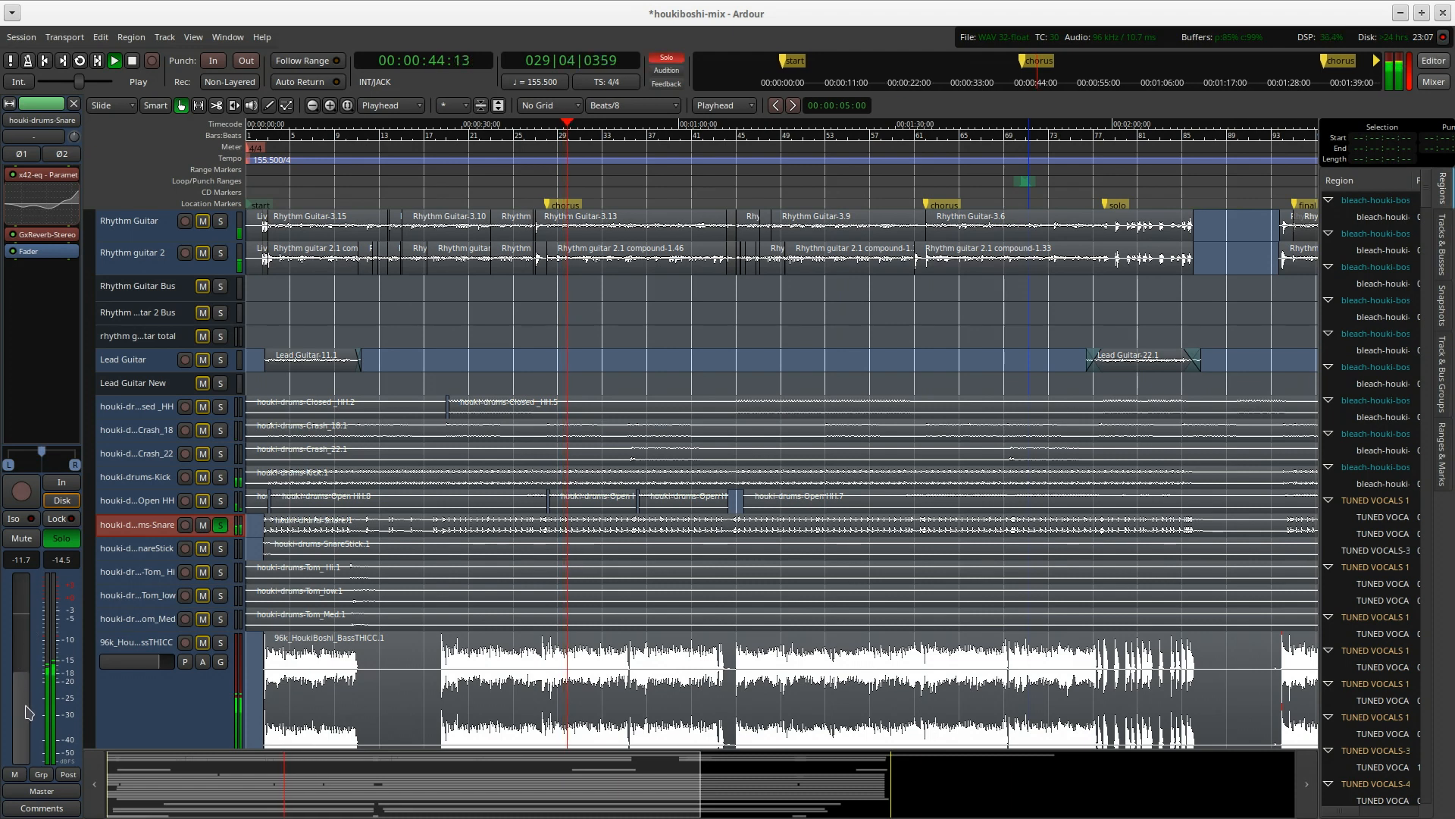
{"action": "left_click_drag", "start_coordinate": [25, 677], "coordinate": [22, 667]}
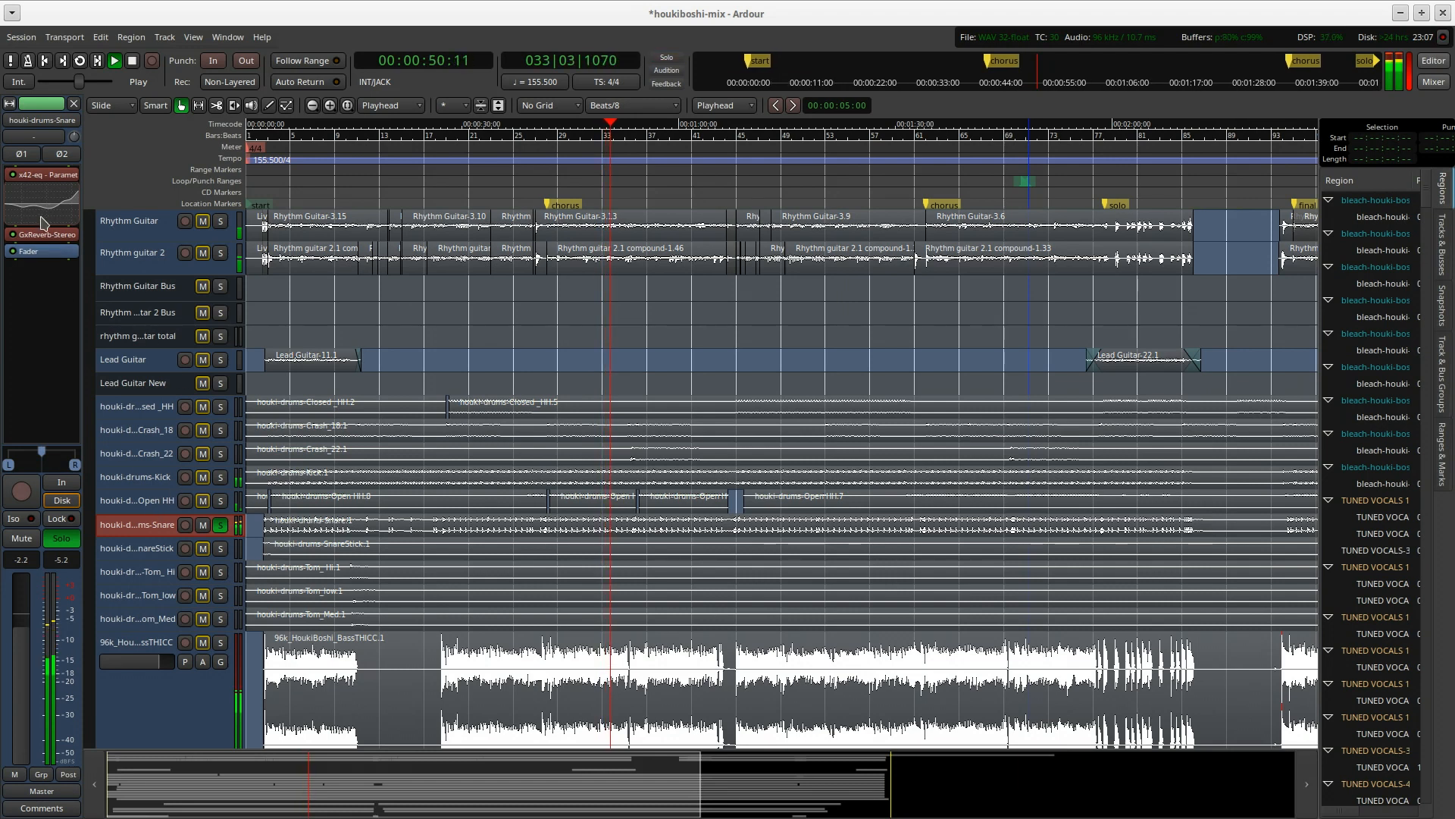
Open the snare's x42-eq plugin, move its blue 1297 Hz band to 1228 Hz, close the plugin, and stop playback.
{"action": "double_click", "coordinate": [44, 176]}
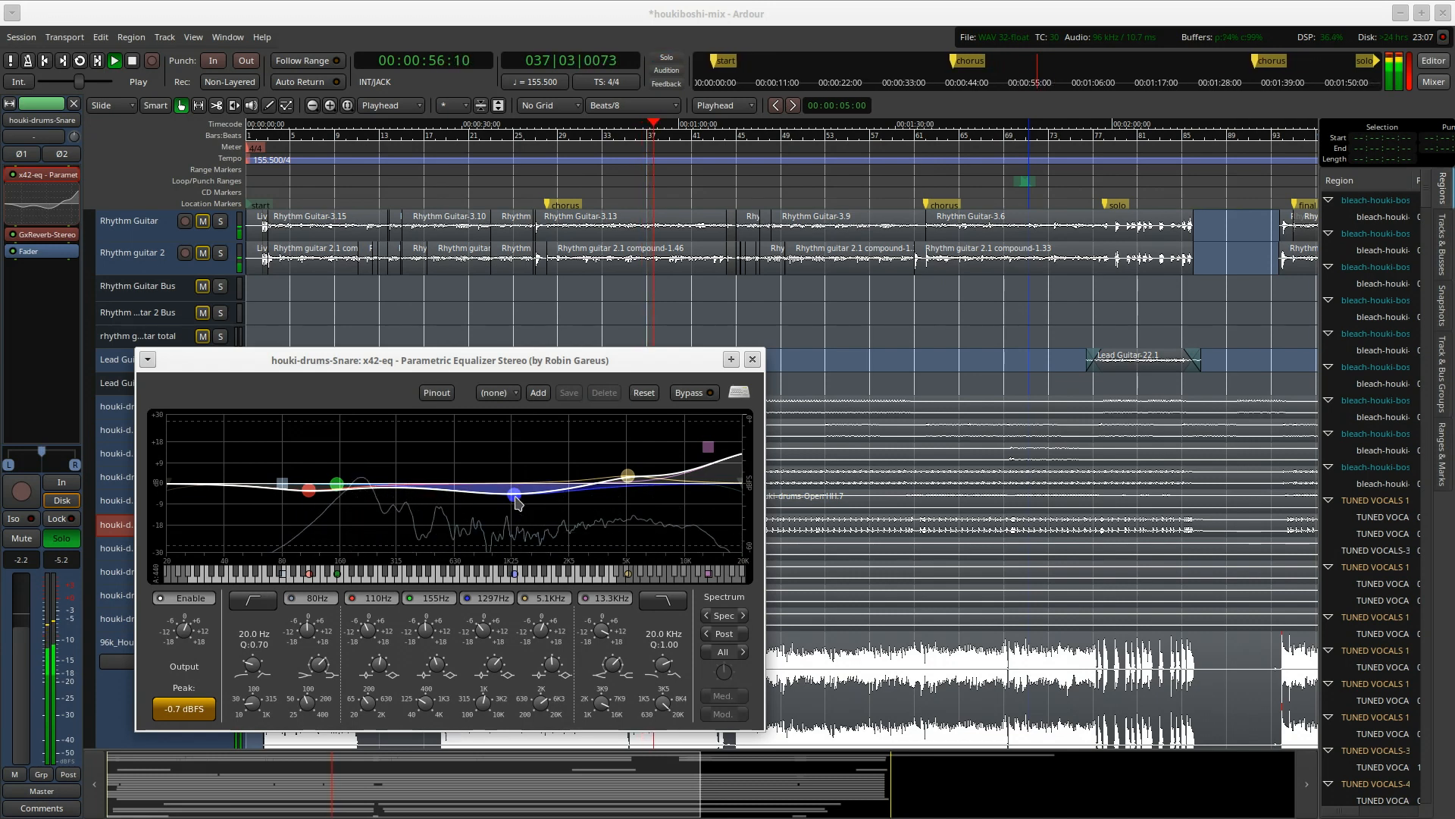
{"action": "mouse_move", "coordinate": [518, 502]}
{"action": "left_mouse_down"}
{"action": "mouse_move", "coordinate": [495, 445]}
{"action": "mouse_move", "coordinate": [393, 453]}
{"action": "mouse_move", "coordinate": [487, 471]}
{"action": "mouse_move", "coordinate": [510, 497]}
{"action": "left_mouse_up"}
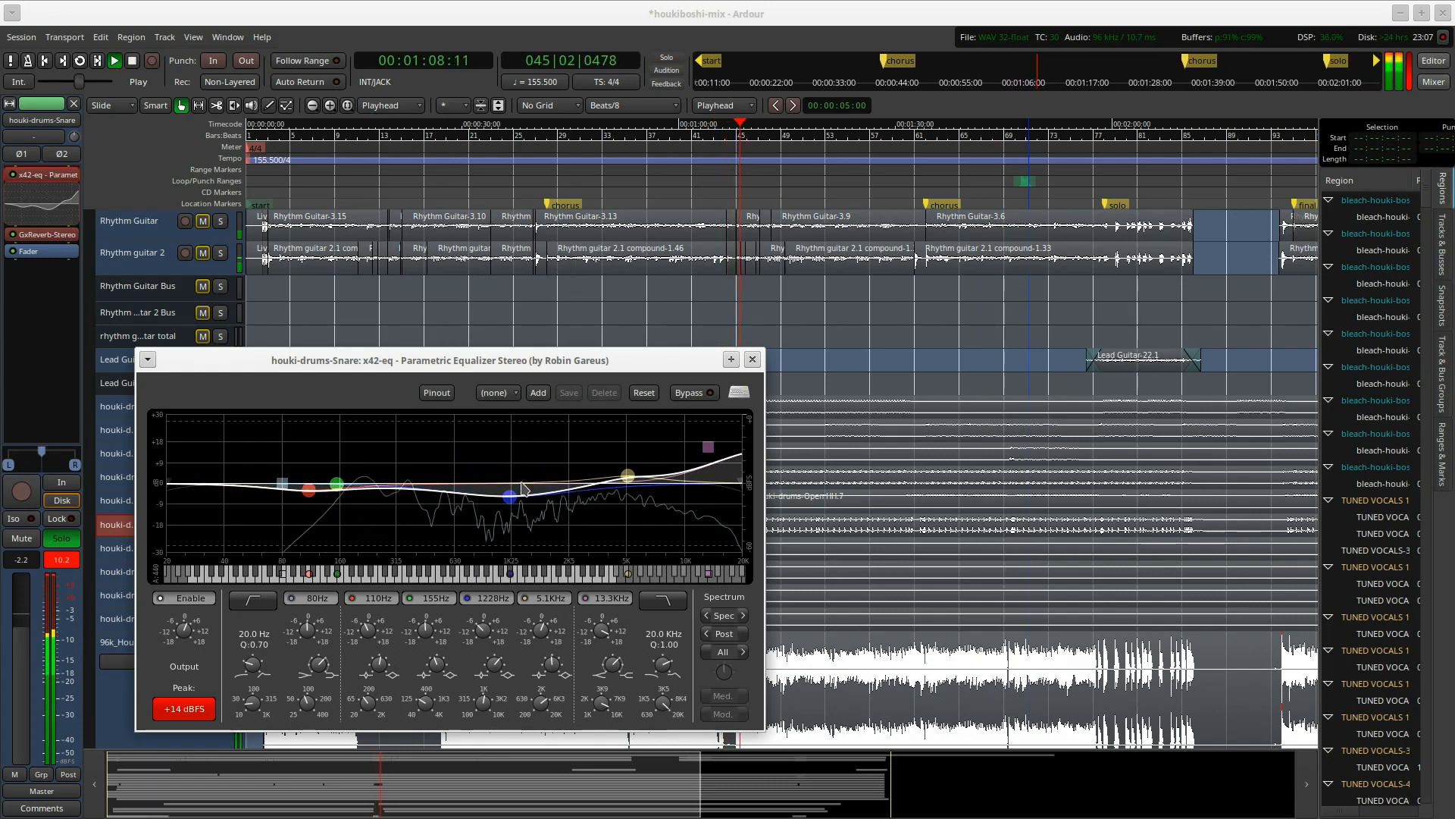
{"action": "left_click", "coordinate": [752, 359]}
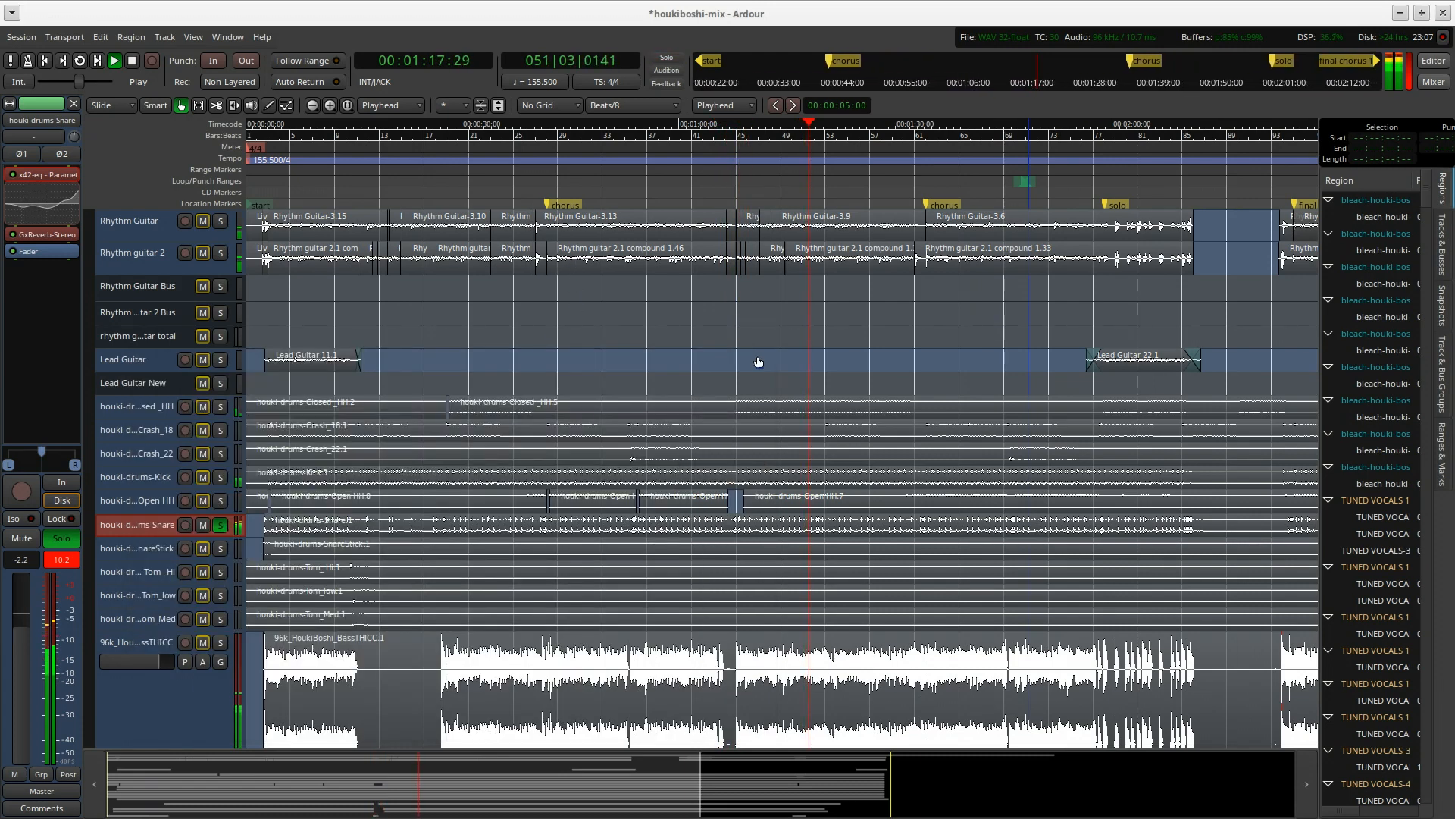
{"action": "key", "text": "space"}
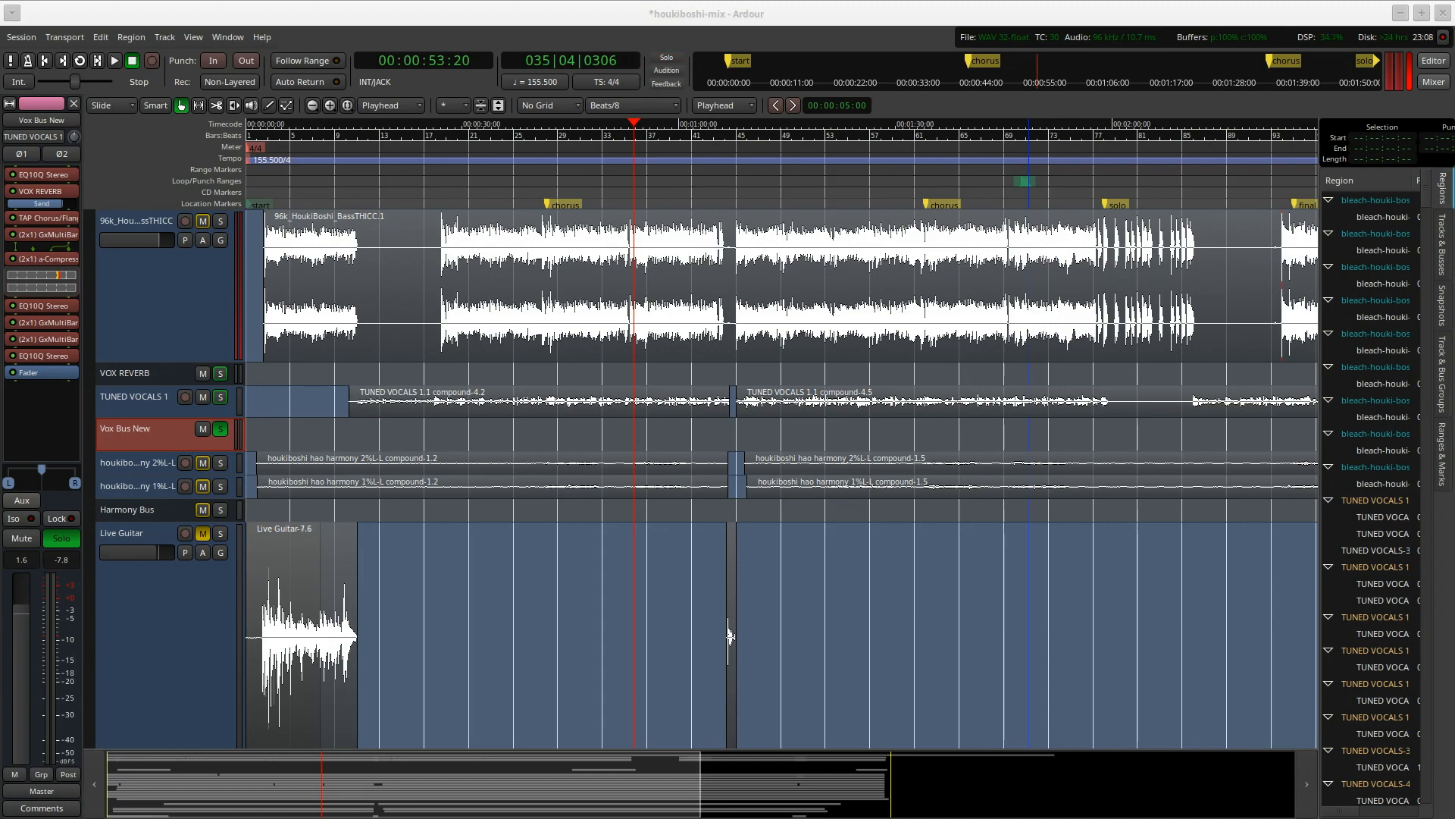
{"action": "scroll", "coordinate": [894, 485], "scroll_direction": "up", "scroll_amount": 10}
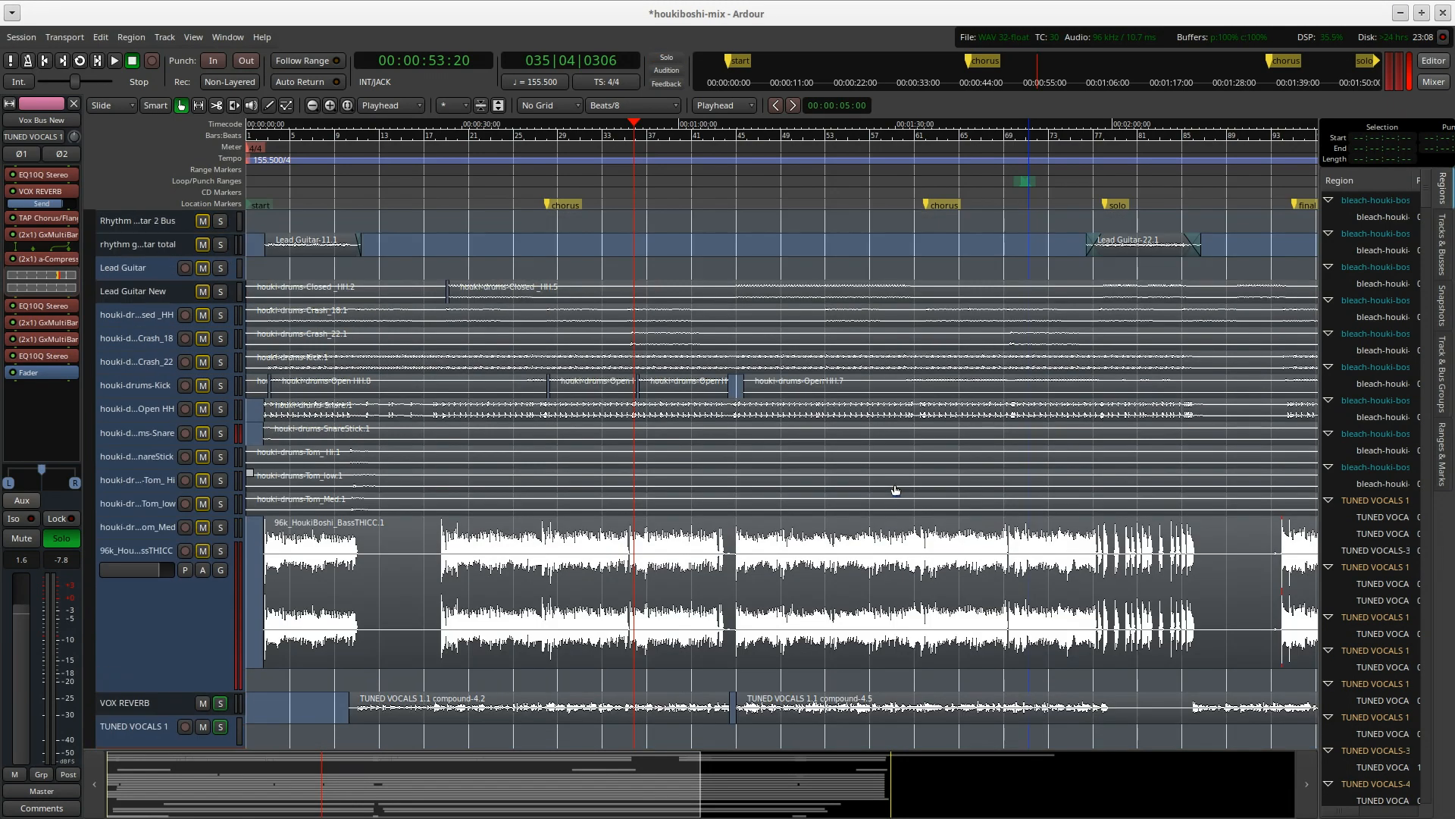